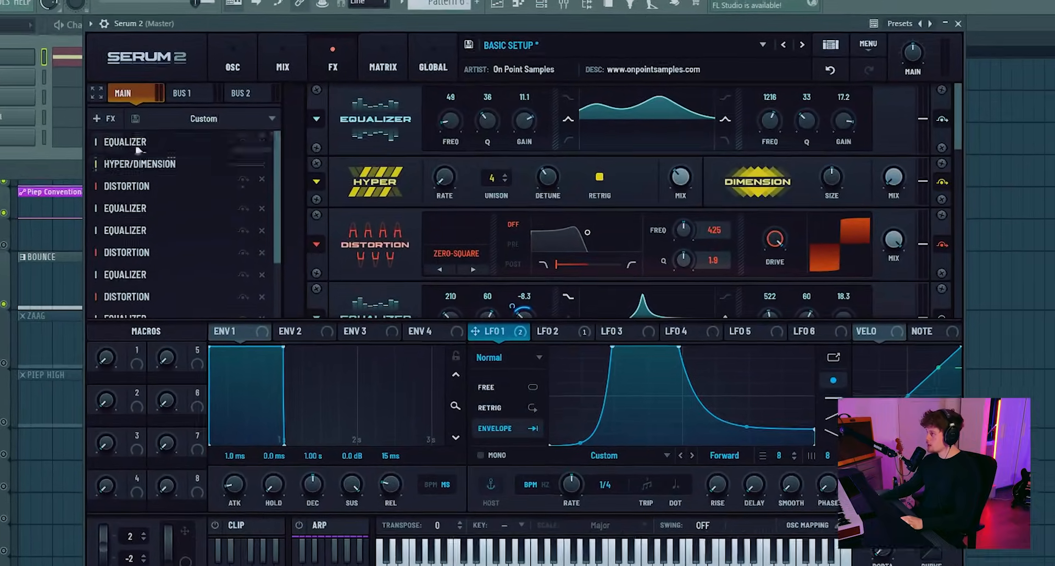
- Add a second Hyper/Dimension effect and move it to sixth place in the chain, just before the second Distortion
{"action": "left_click", "coordinate": [127, 116]}
{"action": "left_click", "coordinate": [101, 291]}
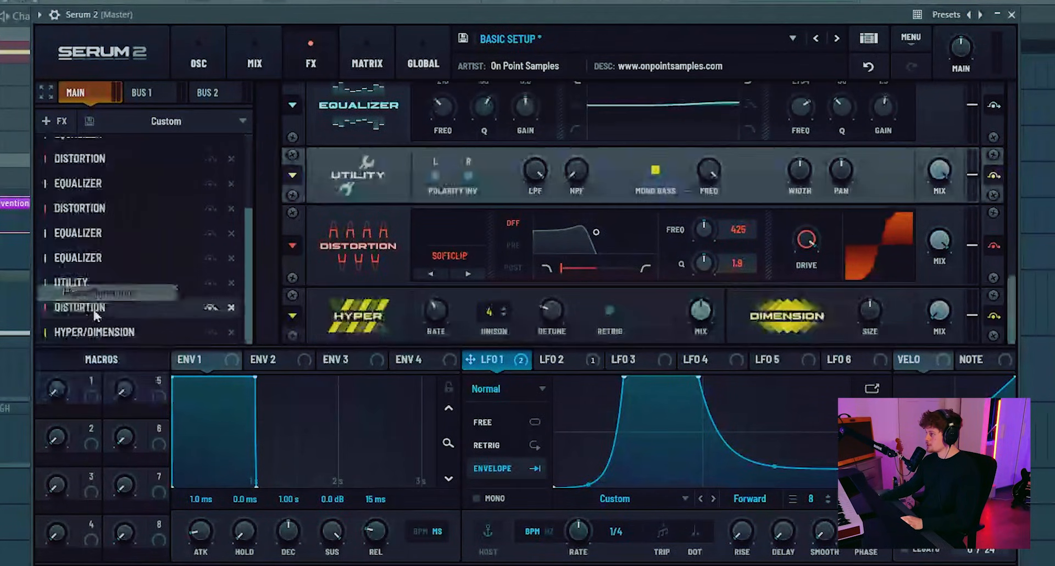
{"action": "left_click_drag", "start_coordinate": [98, 328], "coordinate": [147, 252]}
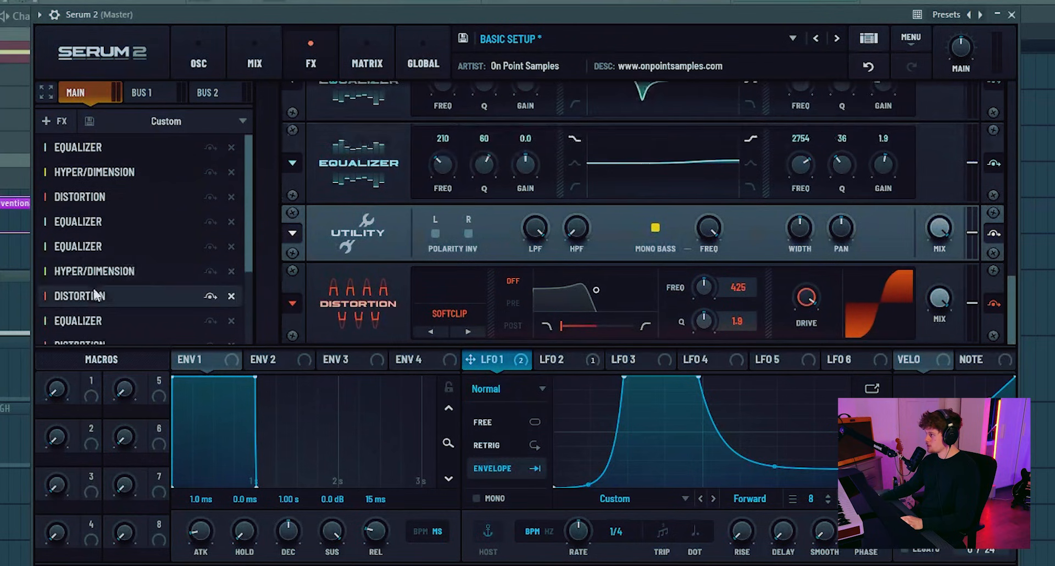
- Adjust the Detune amounts of the two Hyper effects so that they work together
{"action": "scroll", "coordinate": [614, 248], "scroll_direction": "up", "scroll_amount": 3}
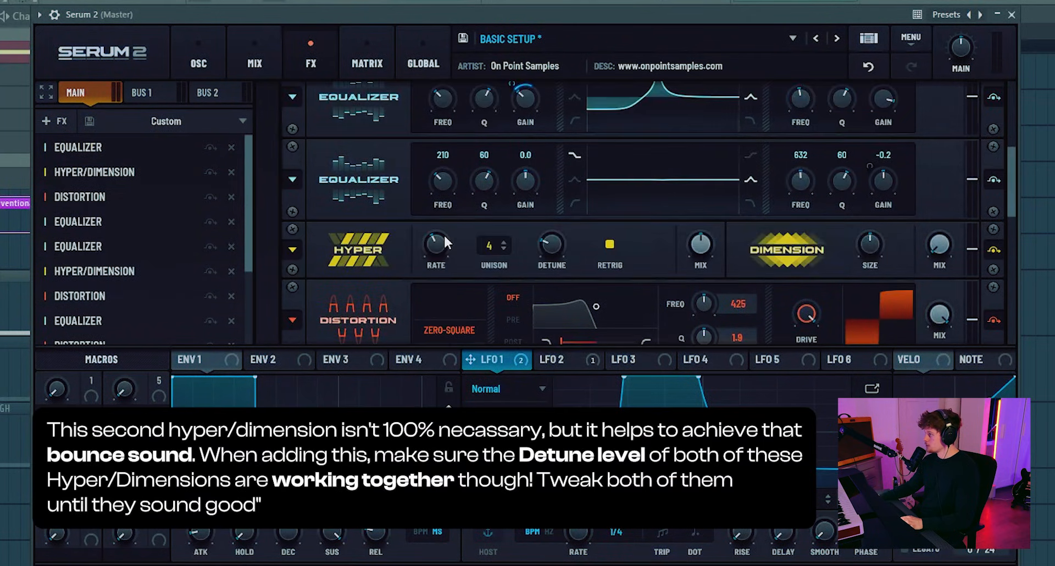
{"action": "left_click_drag", "start_coordinate": [550, 253], "coordinate": [553, 243]}
{"action": "left_click", "coordinate": [124, 172]}
{"action": "scroll", "coordinate": [555, 138], "scroll_direction": "down", "scroll_amount": 3}
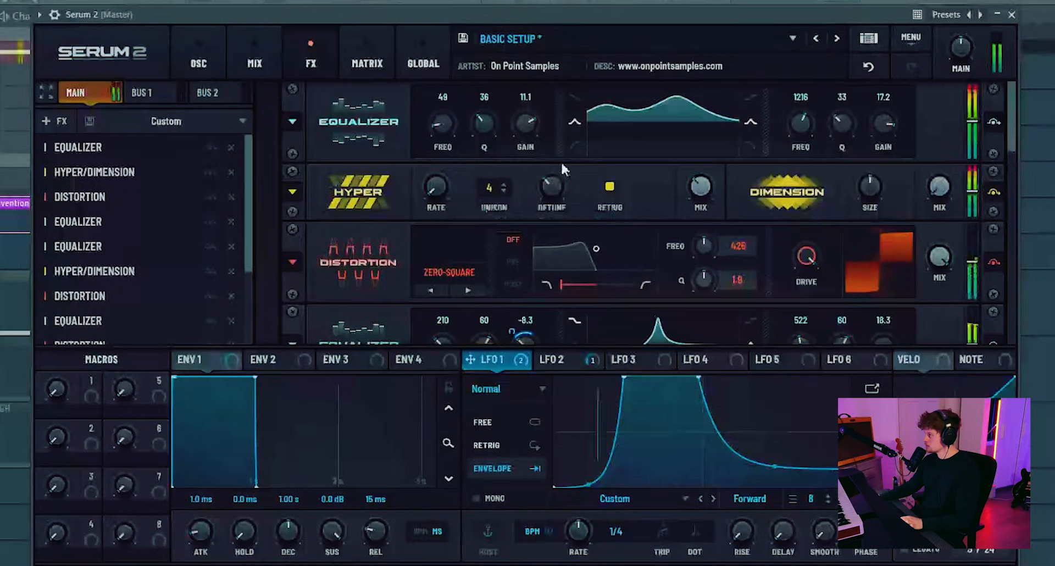
{"action": "left_click_drag", "start_coordinate": [553, 253], "coordinate": [555, 242]}
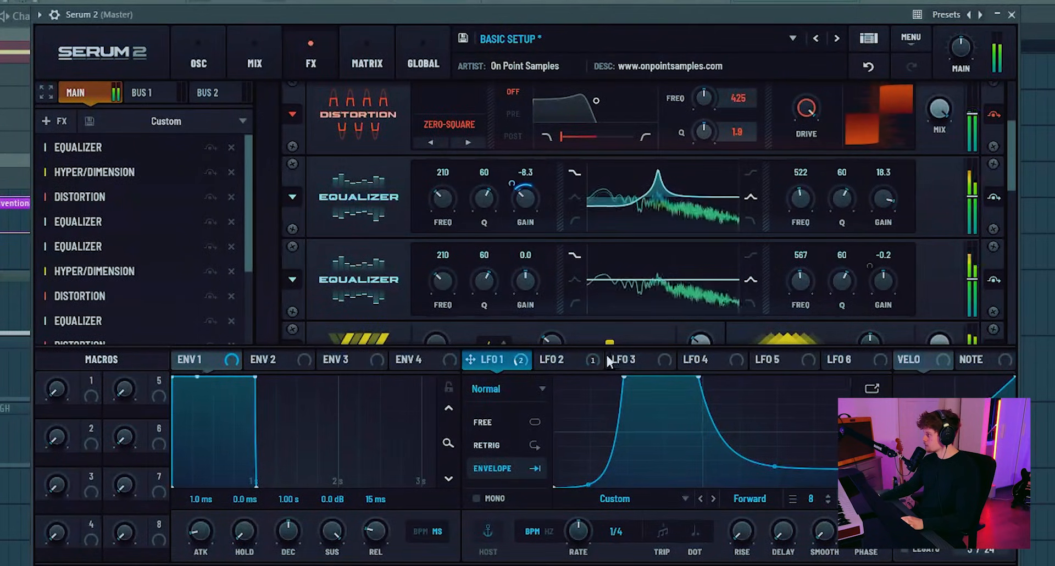
- With LFO 2 displayed, tune the high-band frequencies of the second and third equalizers to about 412 Hz and 406 Hz
{"action": "left_click", "coordinate": [576, 359]}
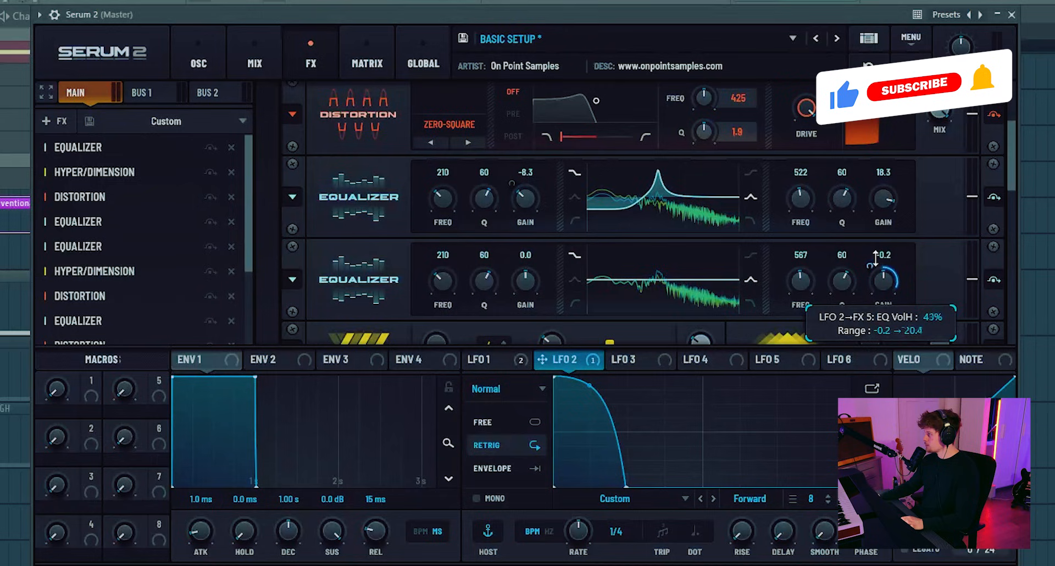
{"action": "mouse_move", "coordinate": [802, 218]}
{"action": "left_mouse_down"}
{"action": "mouse_move", "coordinate": [806, 202]}
{"action": "mouse_move", "coordinate": [802, 218]}
{"action": "left_mouse_up"}
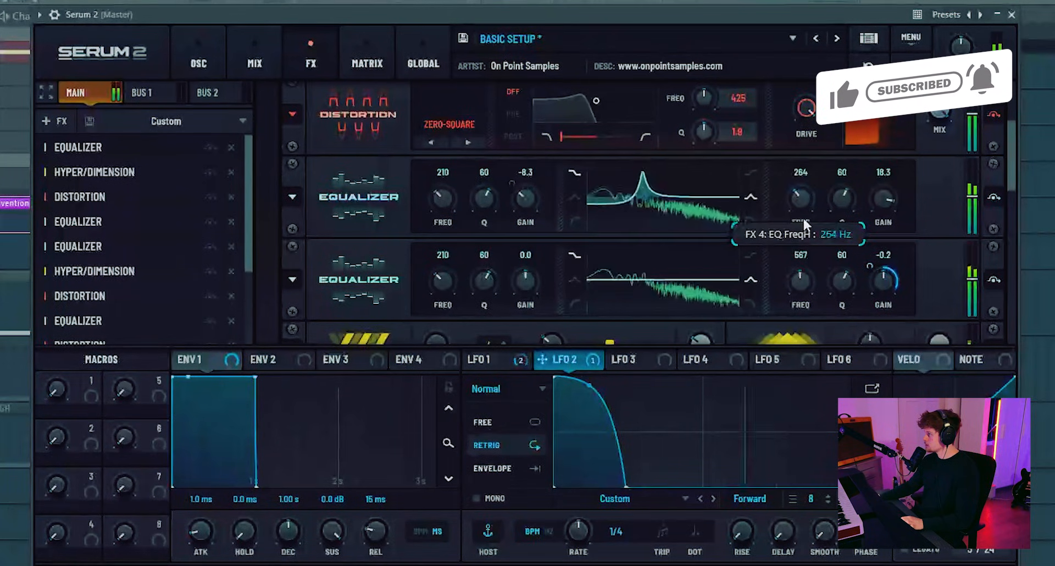
{"action": "left_click_drag", "start_coordinate": [800, 279], "coordinate": [798, 298]}
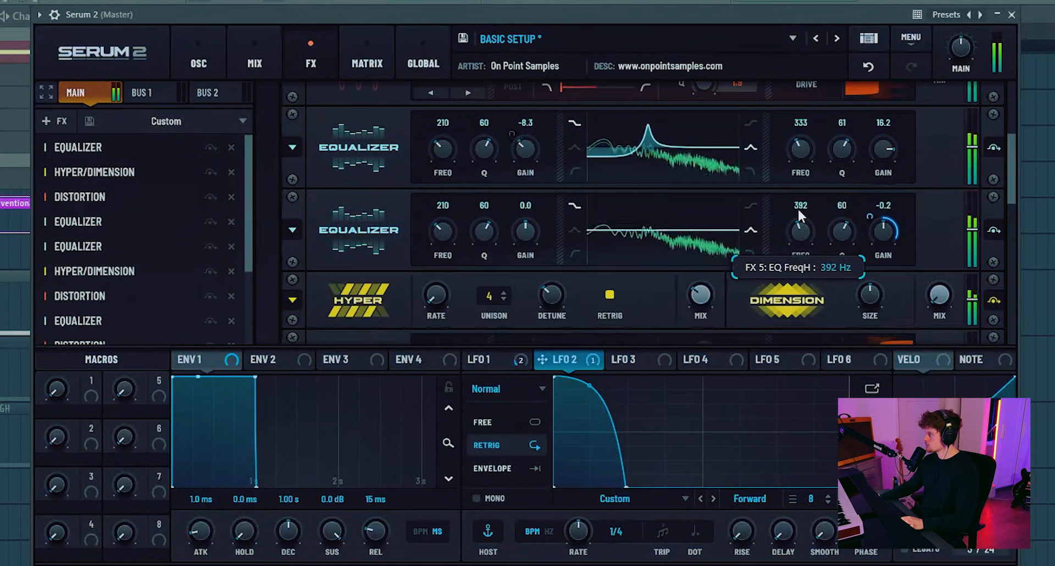
{"action": "left_click_drag", "start_coordinate": [797, 207], "coordinate": [797, 206]}
{"action": "mouse_move", "coordinate": [817, 144]}
{"action": "left_mouse_down"}
{"action": "mouse_move", "coordinate": [810, 137]}
{"action": "mouse_move", "coordinate": [803, 155]}
{"action": "left_mouse_up"}
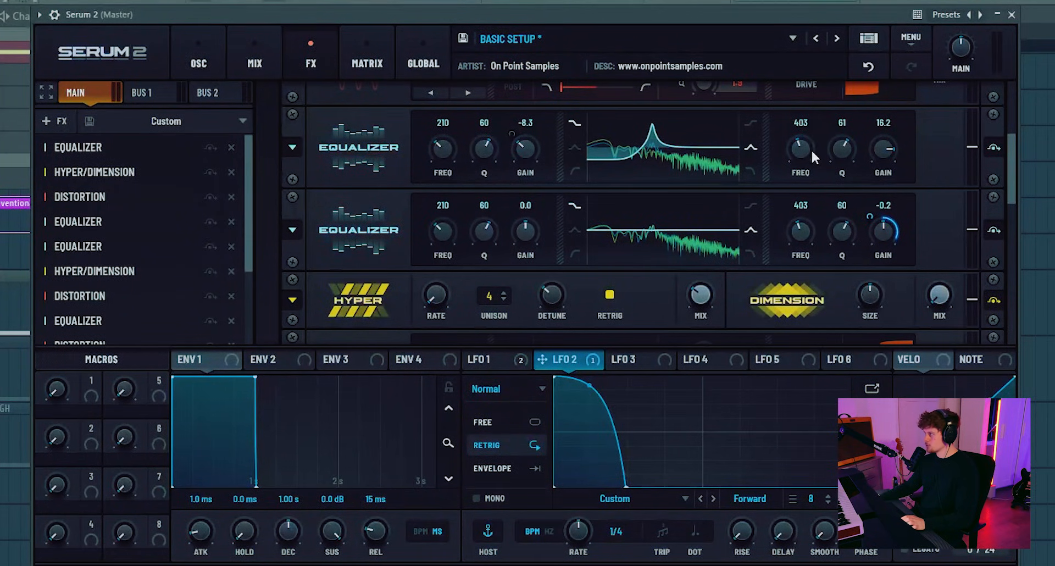
{"action": "left_click_drag", "start_coordinate": [811, 150], "coordinate": [801, 147]}
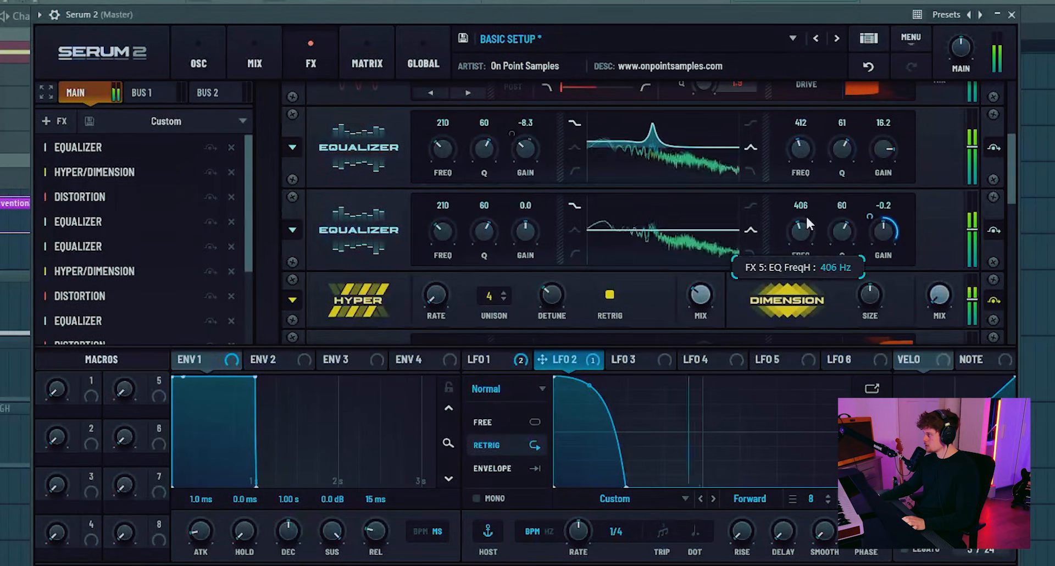
- Sweep the first equalizer's high-band frequency by ear and leave it at about 2322 Hz
{"action": "scroll", "coordinate": [367, 181], "scroll_direction": "up", "scroll_amount": 3}
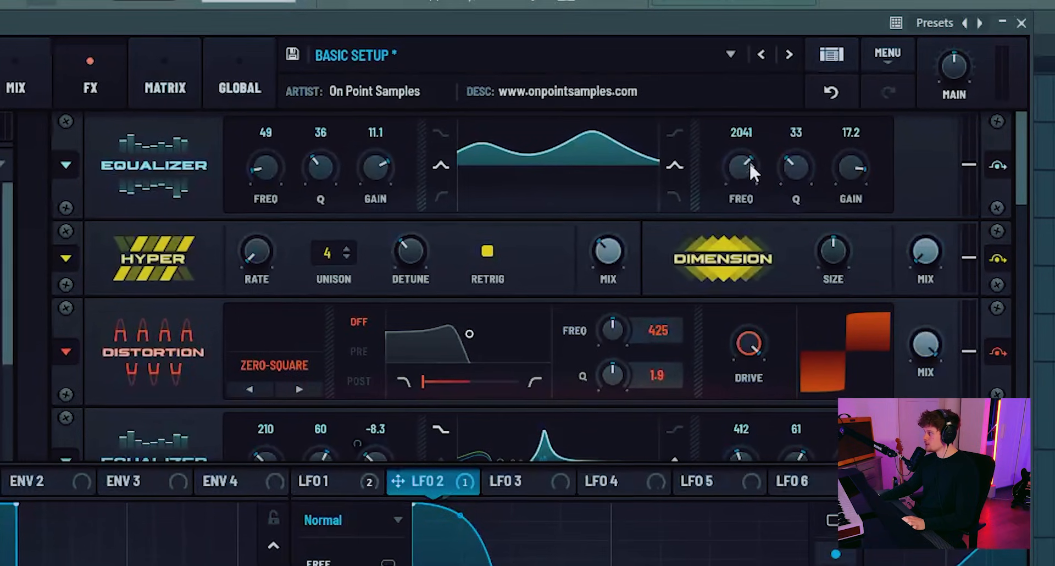
{"action": "left_click_drag", "start_coordinate": [808, 118], "coordinate": [810, 110]}
{"action": "mouse_move", "coordinate": [750, 141]}
{"action": "left_mouse_down"}
{"action": "mouse_move", "coordinate": [765, 34]}
{"action": "mouse_move", "coordinate": [762, 111]}
{"action": "mouse_move", "coordinate": [738, 133]}
{"action": "left_mouse_up"}
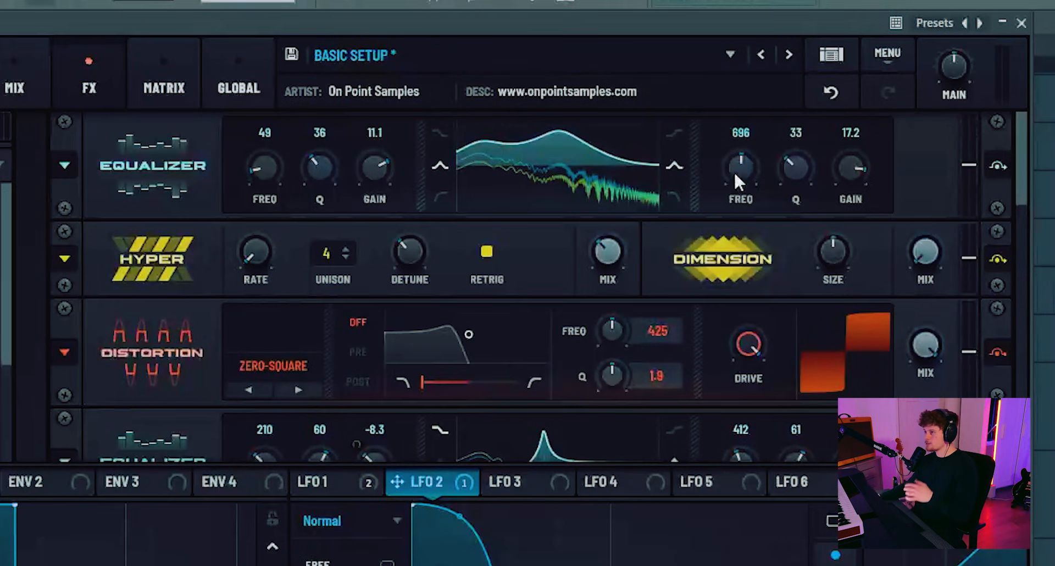
{"action": "left_click_drag", "start_coordinate": [742, 171], "coordinate": [730, 103]}
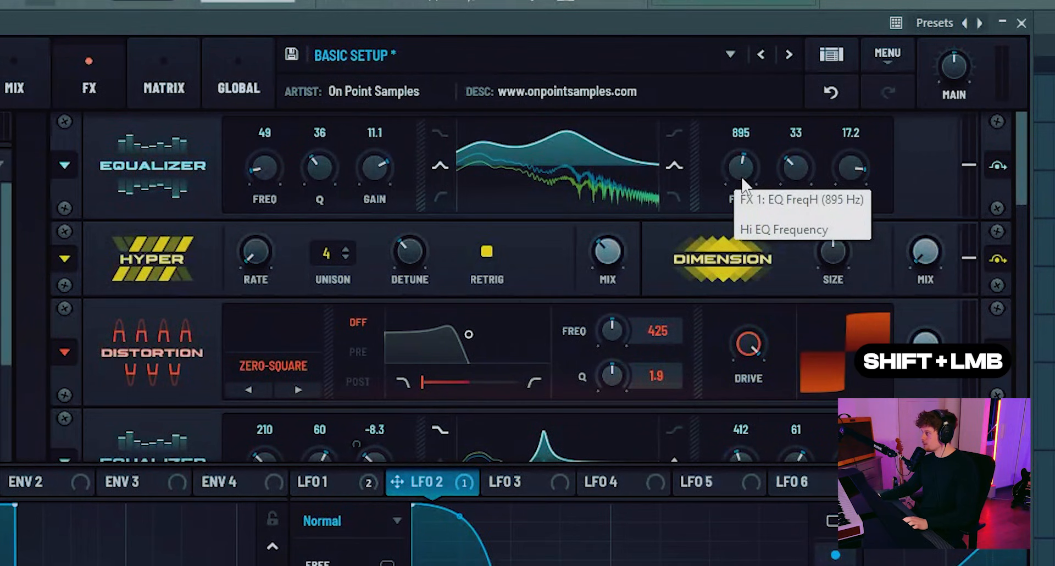
{"action": "left_click_drag", "start_coordinate": [754, 170], "coordinate": [758, 133]}
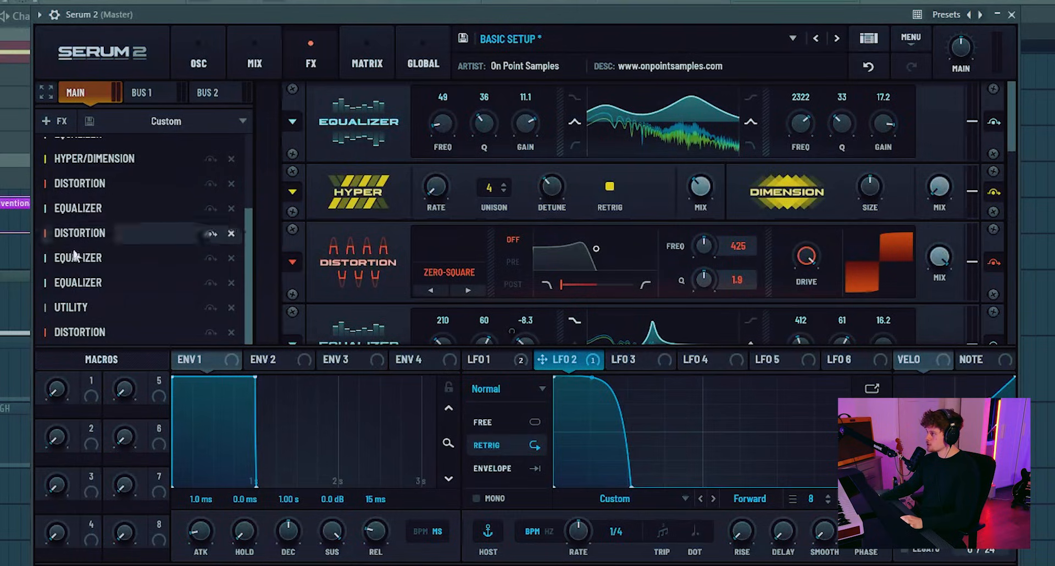
- Add an Equalizer and a Distortion to the end of the effects chain and set the Distortion to Softclip
{"action": "left_click", "coordinate": [54, 121]}
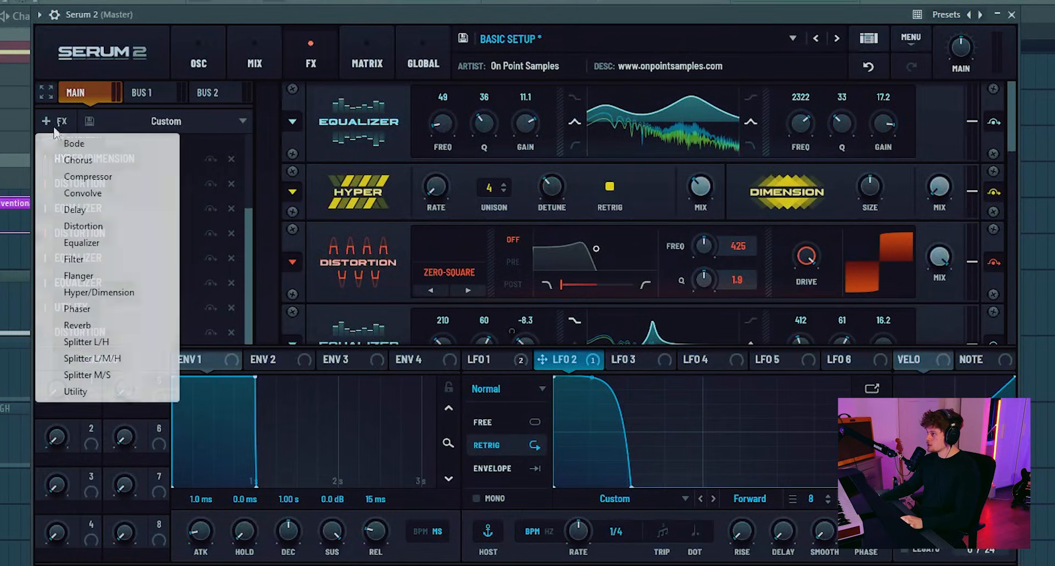
{"action": "left_click", "coordinate": [80, 242]}
{"action": "left_click", "coordinate": [53, 121]}
{"action": "left_click", "coordinate": [82, 226]}
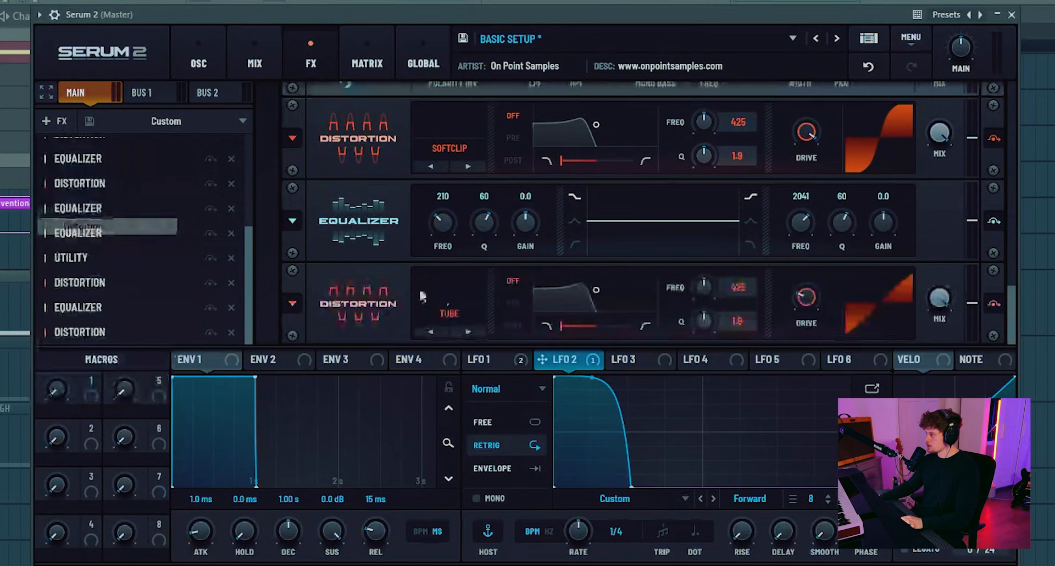
{"action": "left_click", "coordinate": [452, 318]}
{"action": "left_click", "coordinate": [459, 351]}
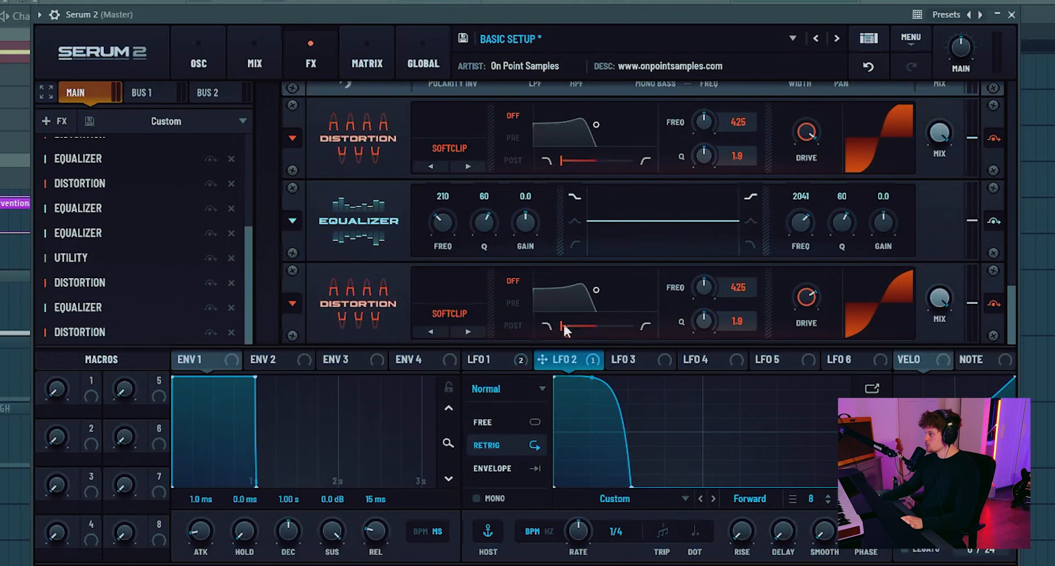
- Modulate the newly added equalizer's low-band gain with LFO 1, set its low frequency to 106 Hz, and play the sound
{"action": "left_click", "coordinate": [492, 360]}
{"action": "left_click_drag", "start_coordinate": [494, 363], "coordinate": [514, 292]}
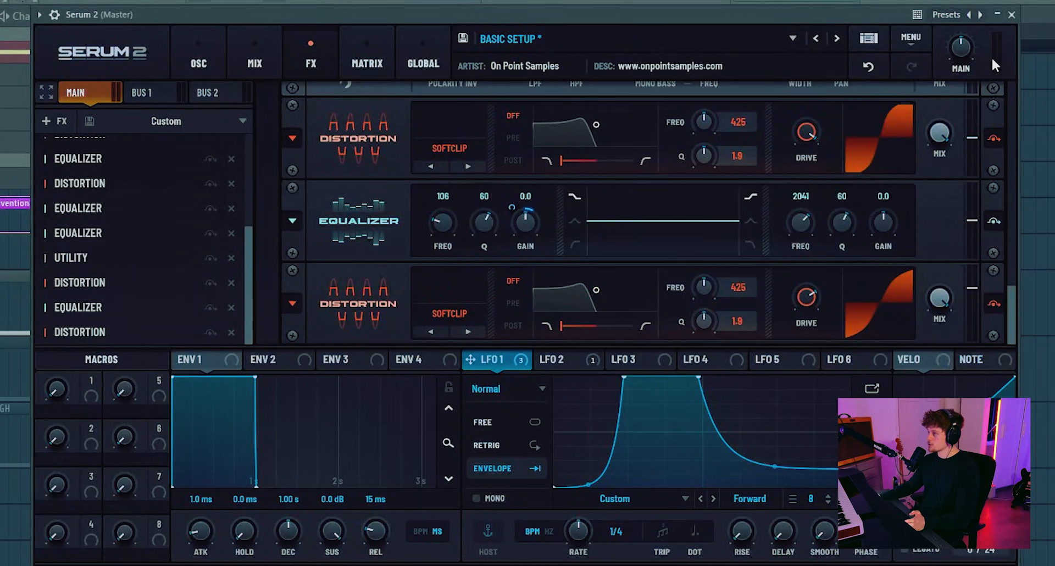
{"action": "key", "text": "space"}
{"action": "left_click_drag", "start_coordinate": [972, 295], "coordinate": [973, 301]}
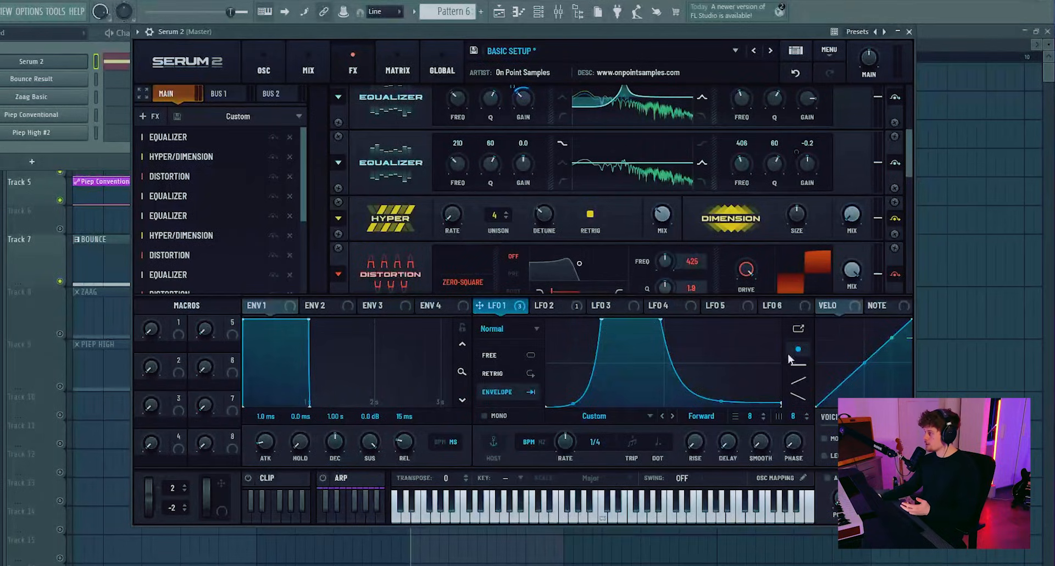
{"action": "scroll", "coordinate": [637, 213], "scroll_direction": "up", "scroll_amount": 2}
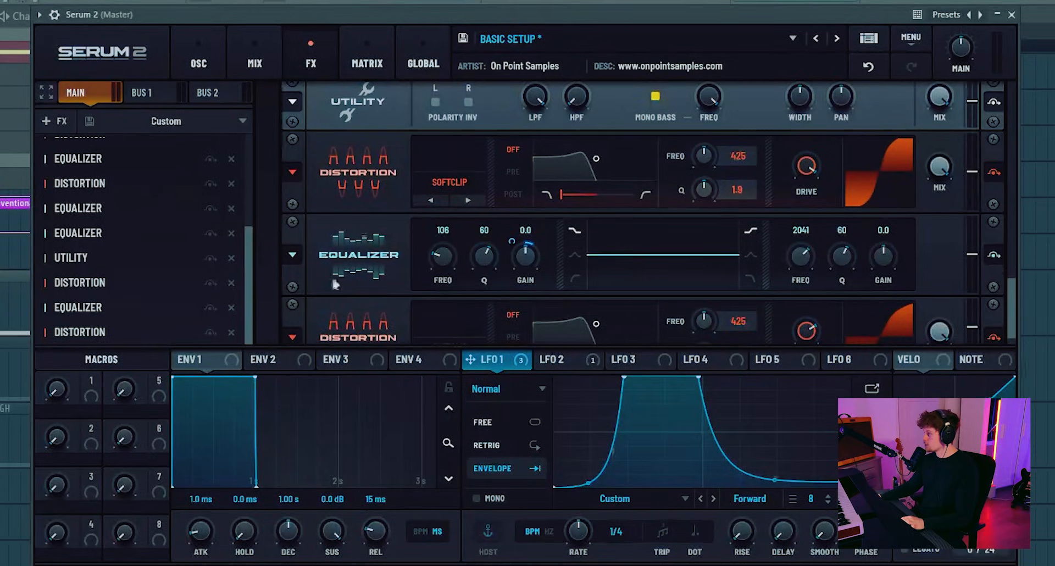
{"action": "scroll", "coordinate": [881, 328], "scroll_direction": "down", "scroll_amount": 1}
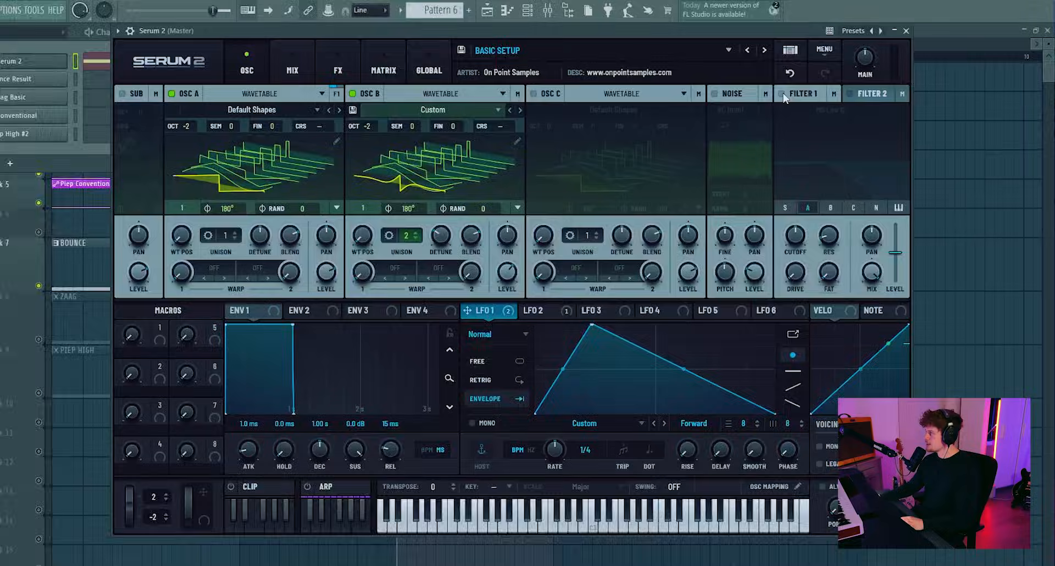
- Enable Filter 1 and set its type to Phs 48H6-
{"action": "left_click", "coordinate": [786, 94]}
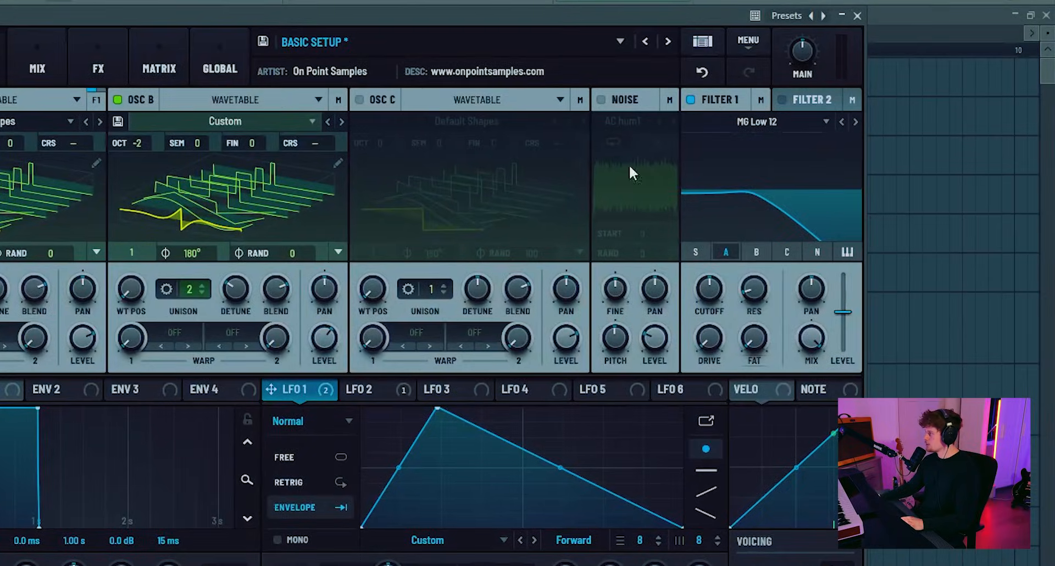
{"action": "left_click", "coordinate": [775, 130]}
{"action": "mouse_move", "coordinate": [720, 179]}
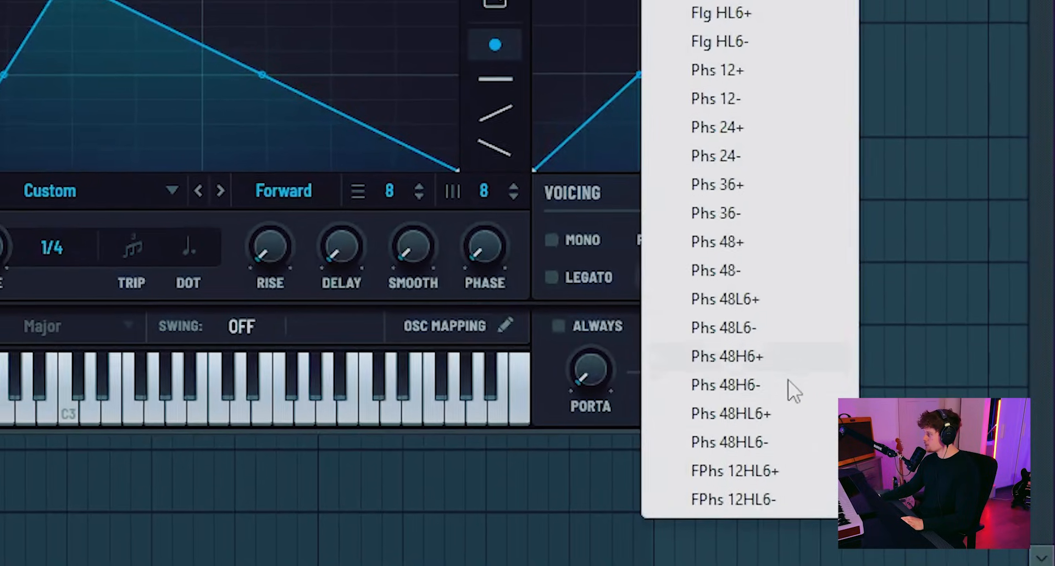
{"action": "left_click", "coordinate": [767, 386]}
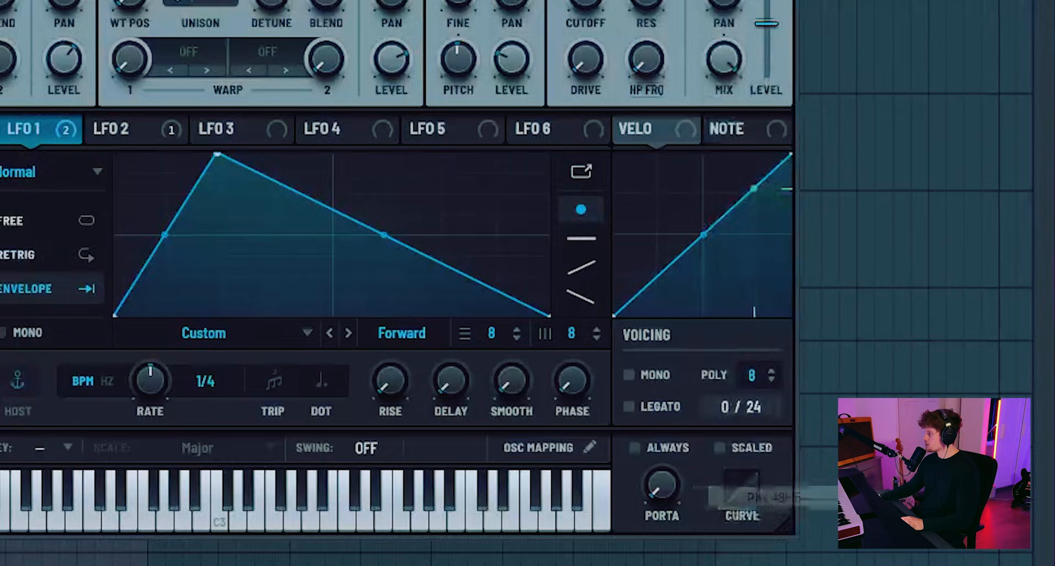
- Tune Filter 1's cutoff, resonance and HP frequency by ear to shape the phaser notches
{"action": "left_click_drag", "start_coordinate": [699, 300], "coordinate": [706, 261]}
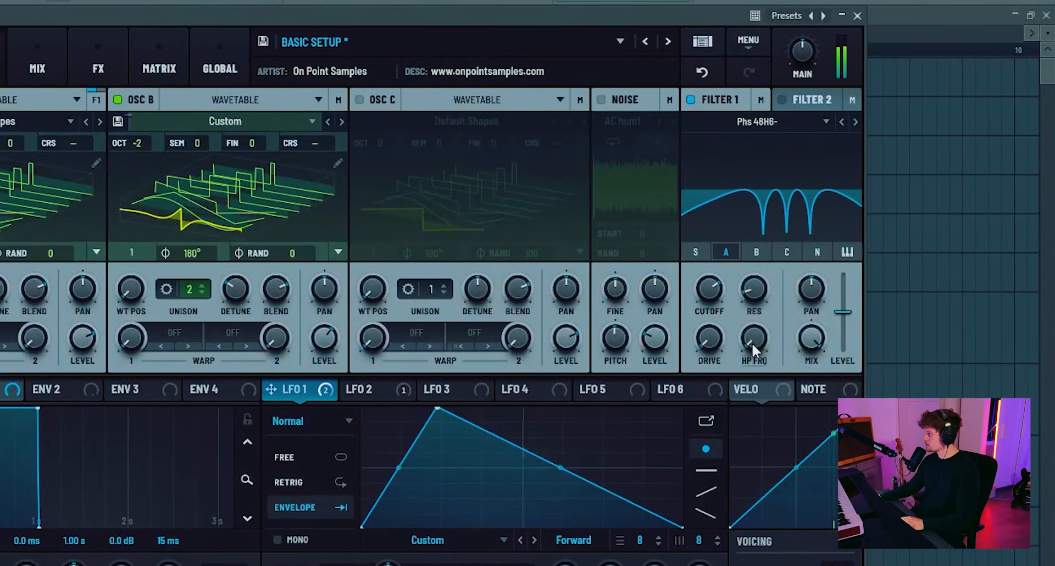
{"action": "left_click_drag", "start_coordinate": [753, 344], "coordinate": [712, 286]}
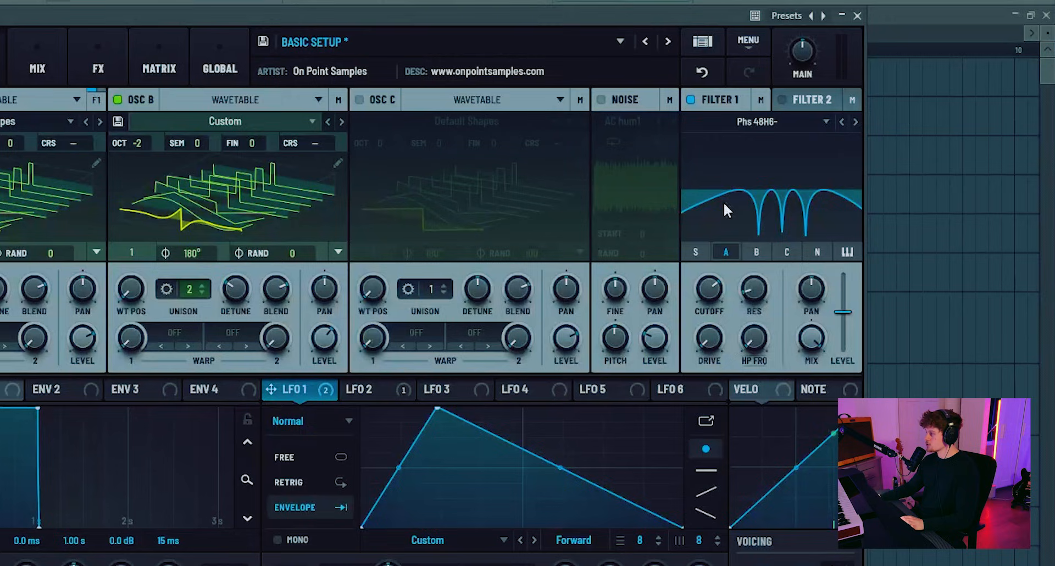
{"action": "mouse_move", "coordinate": [759, 342]}
{"action": "left_mouse_down"}
{"action": "mouse_move", "coordinate": [762, 285]}
{"action": "mouse_move", "coordinate": [762, 339]}
{"action": "left_mouse_up"}
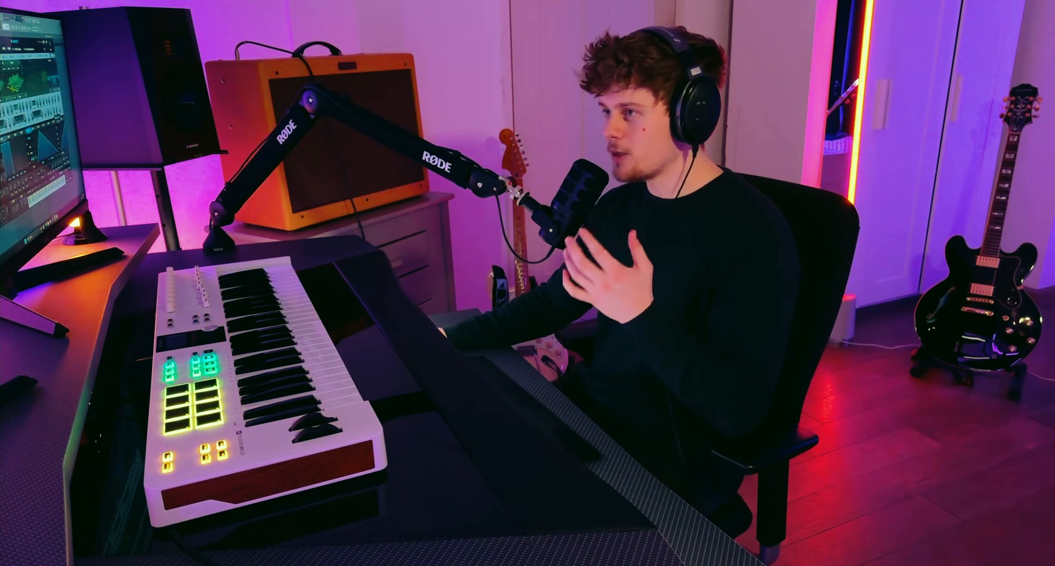
{"action": "left_click_drag", "start_coordinate": [767, 289], "coordinate": [708, 288]}
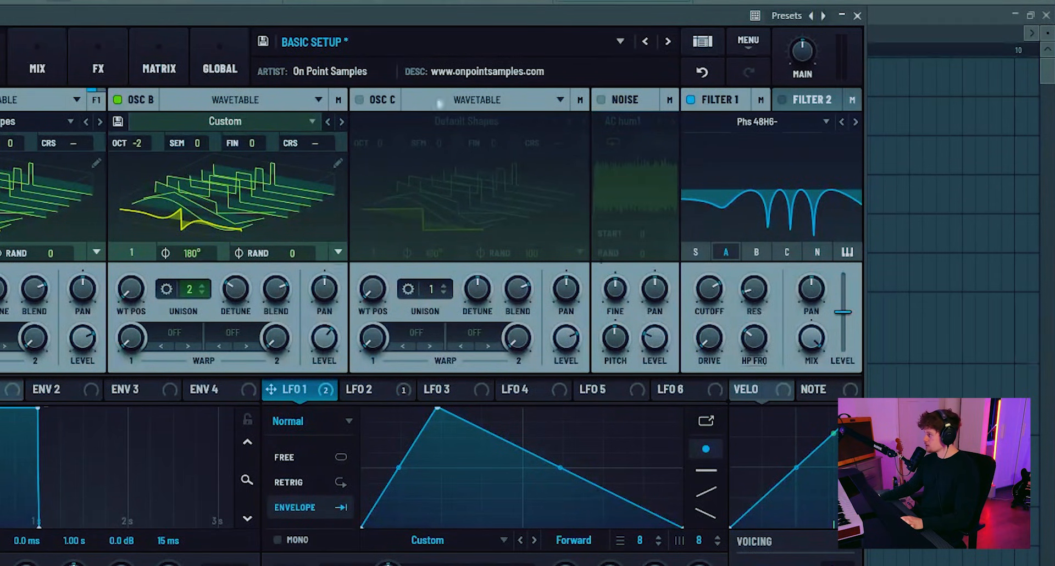
- Set the first equalizer's low band to 46 Hz with Q 42, and its high band to 3519 Hz, Q 44 and gain 17.6
{"action": "left_click", "coordinate": [109, 65]}
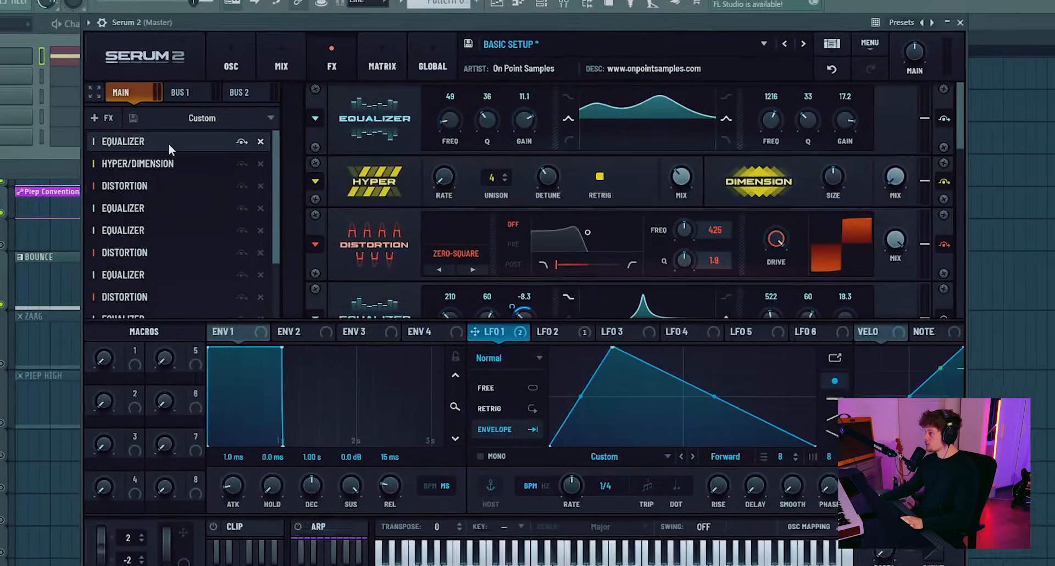
{"action": "left_click_drag", "start_coordinate": [771, 123], "coordinate": [773, 108]}
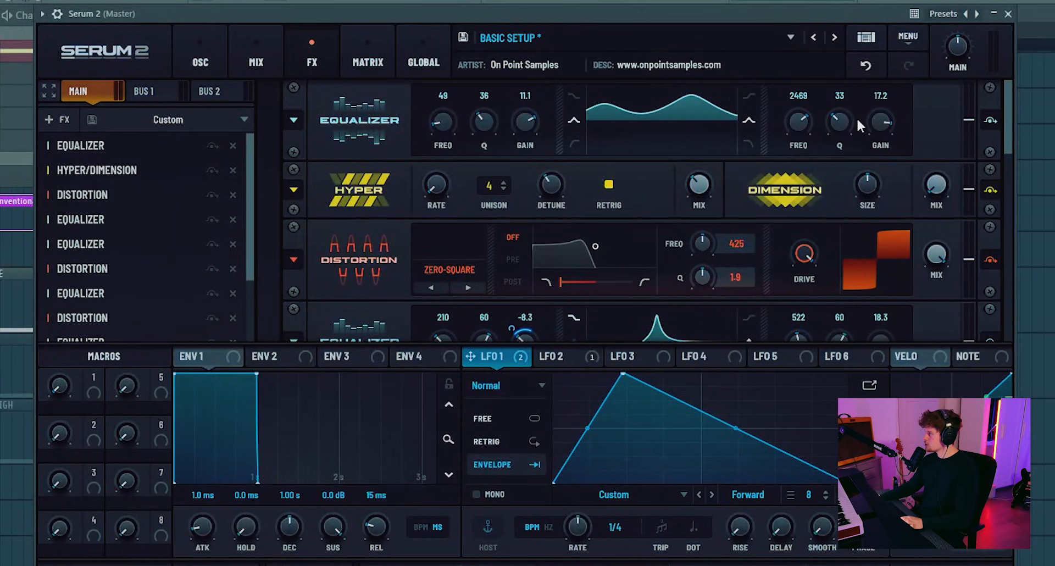
{"action": "left_click_drag", "start_coordinate": [488, 124], "coordinate": [440, 124]}
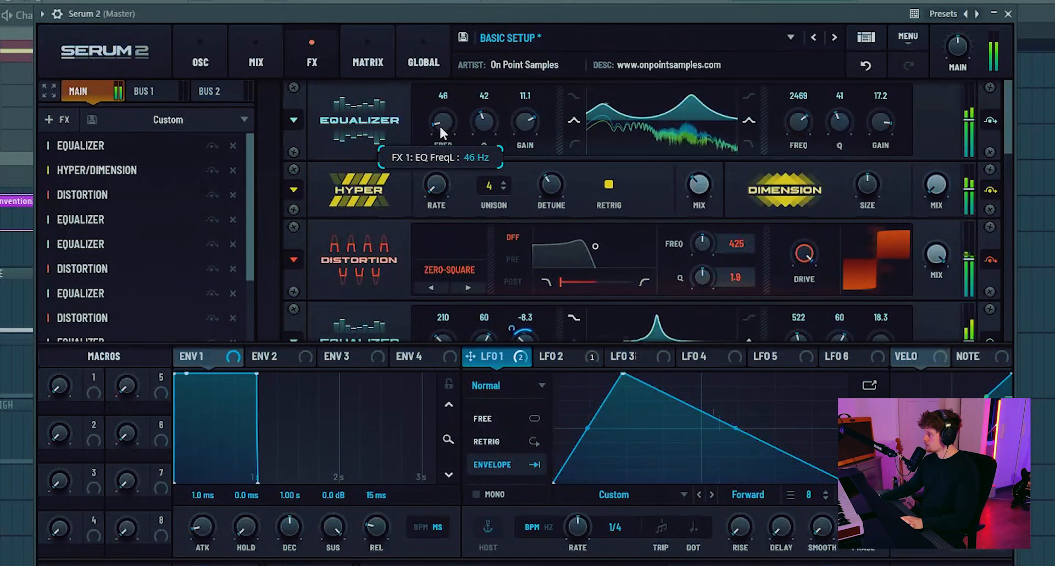
{"action": "left_click_drag", "start_coordinate": [799, 125], "coordinate": [881, 121]}
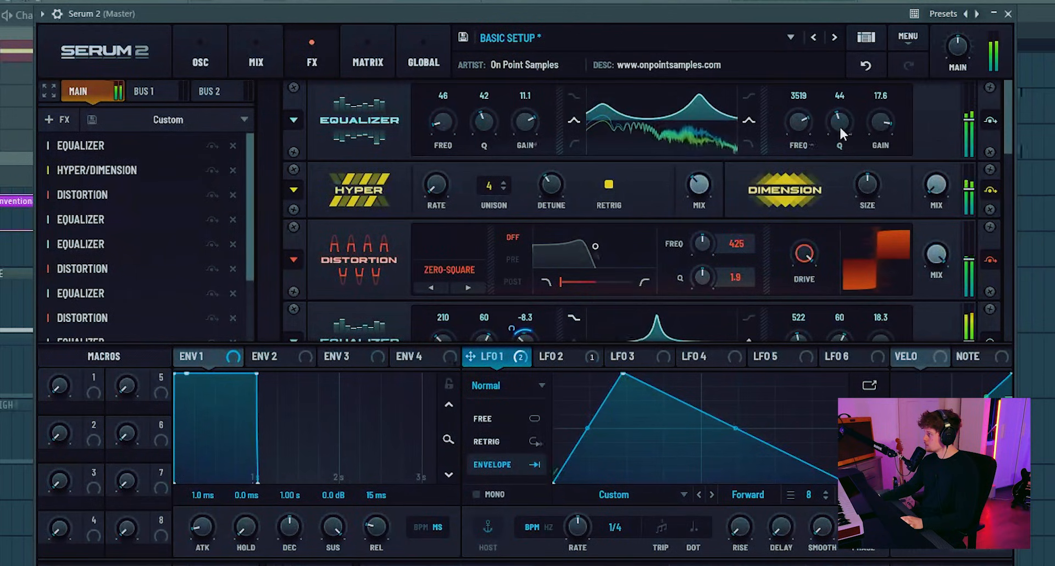
- Add another Equalizer and move it directly after the first equalizer in the effects chain
{"action": "left_click", "coordinate": [64, 120]}
{"action": "left_click", "coordinate": [74, 226]}
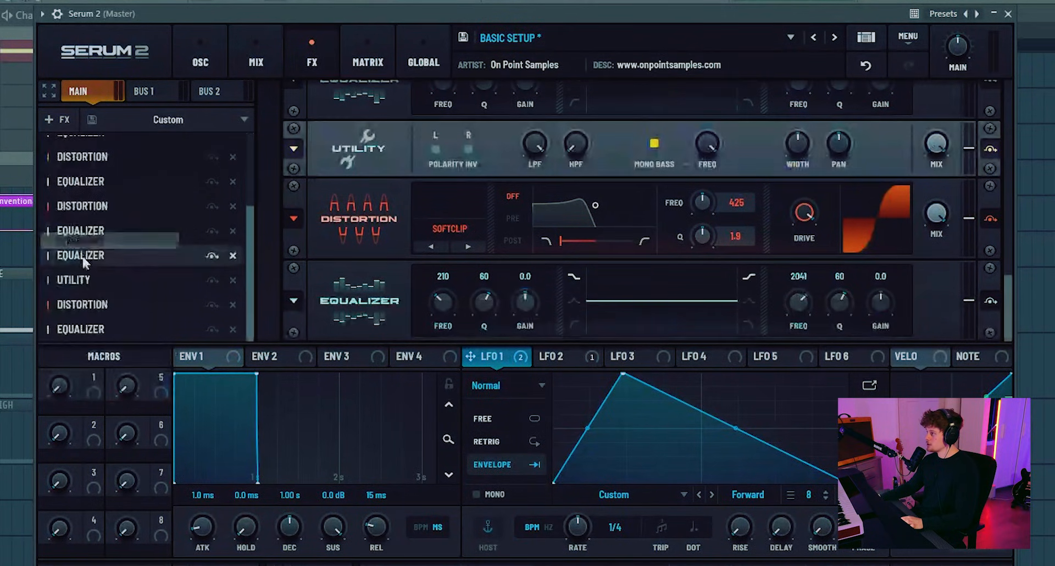
{"action": "left_click_drag", "start_coordinate": [74, 244], "coordinate": [106, 167]}
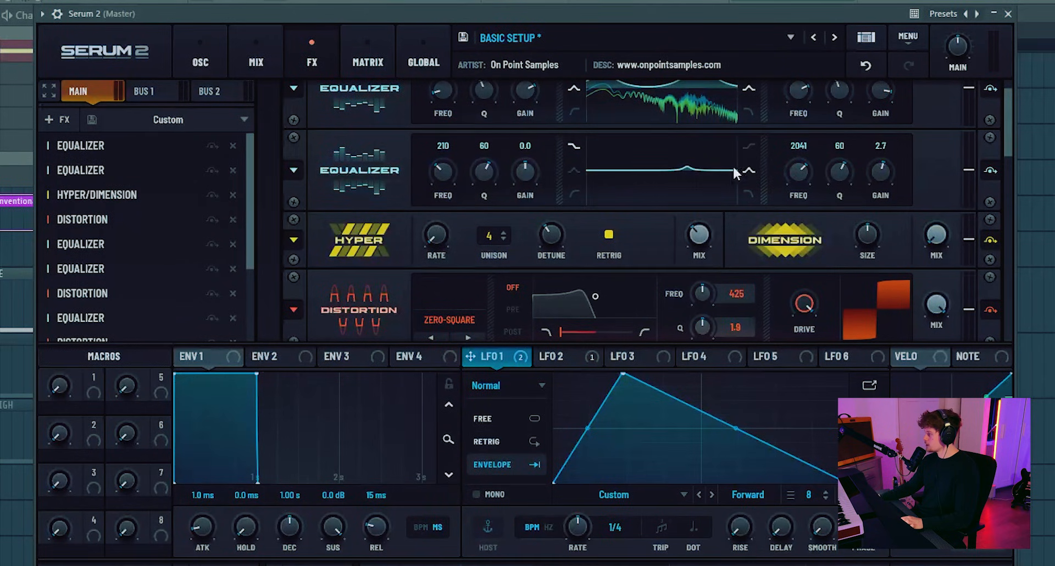
- Shape the second equalizer's high band as a peak at about 3924 Hz with Q 55 and gain 7.5 dB
{"action": "left_click_drag", "start_coordinate": [880, 171], "coordinate": [883, 144]}
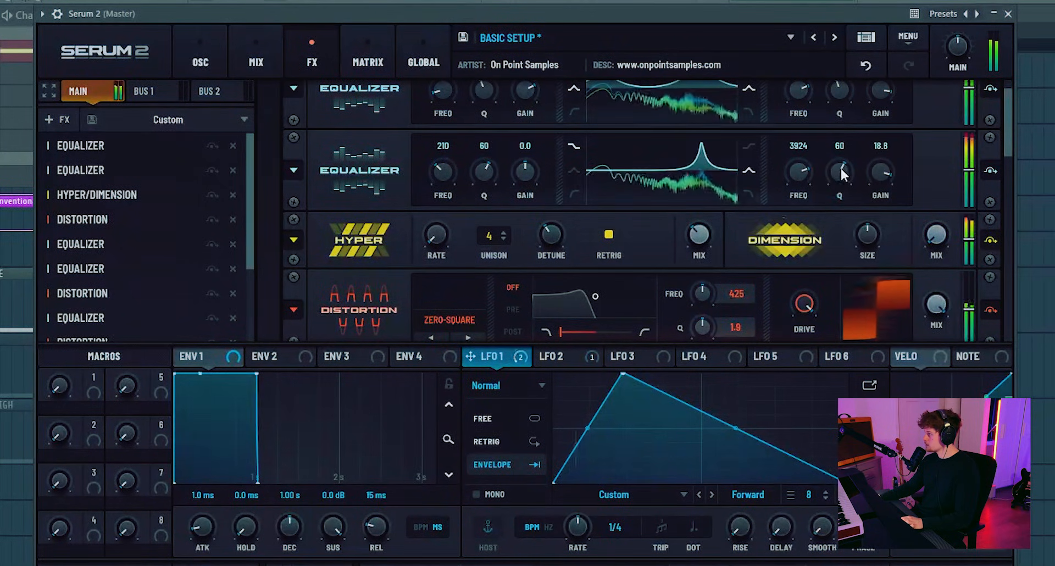
{"action": "left_click_drag", "start_coordinate": [840, 168], "coordinate": [840, 176]}
{"action": "left_click_drag", "start_coordinate": [882, 172], "coordinate": [883, 206]}
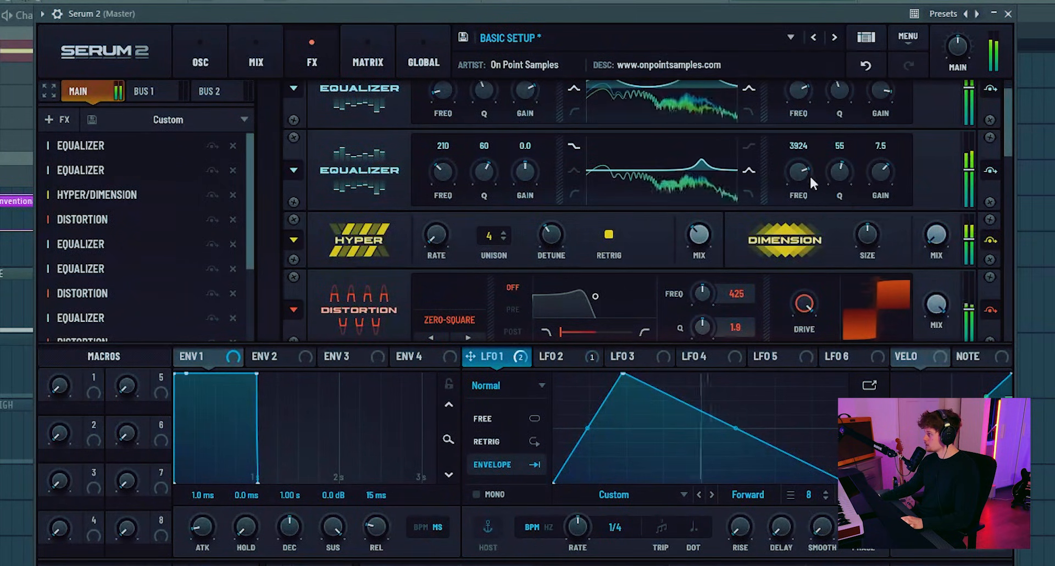
- Retune the second equalizer's high-band peak to 1356 Hz with a gain of 8.0 dB
{"action": "left_click_drag", "start_coordinate": [809, 174], "coordinate": [799, 183]}
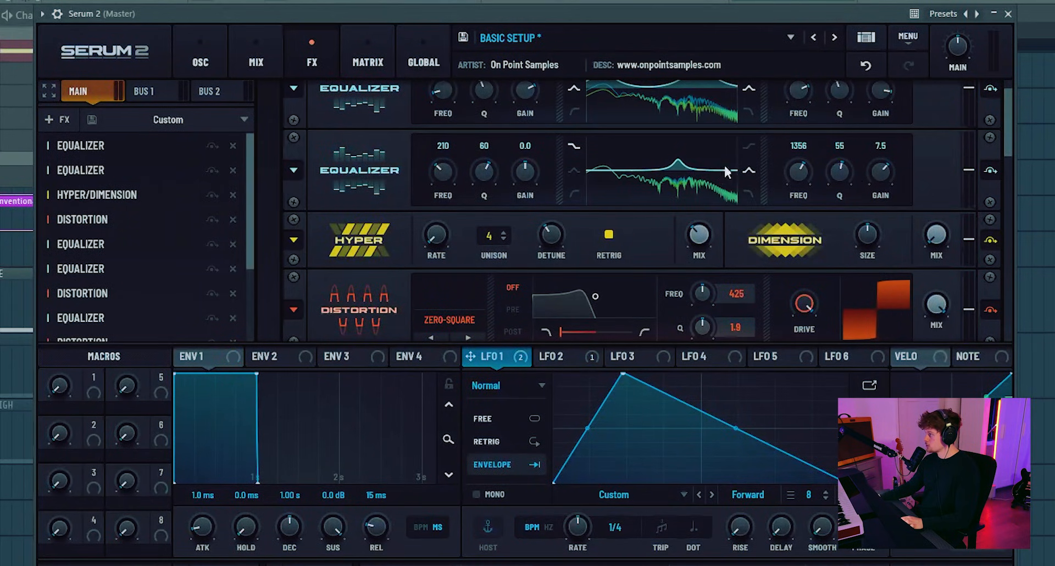
{"action": "left_click_drag", "start_coordinate": [893, 166], "coordinate": [893, 163]}
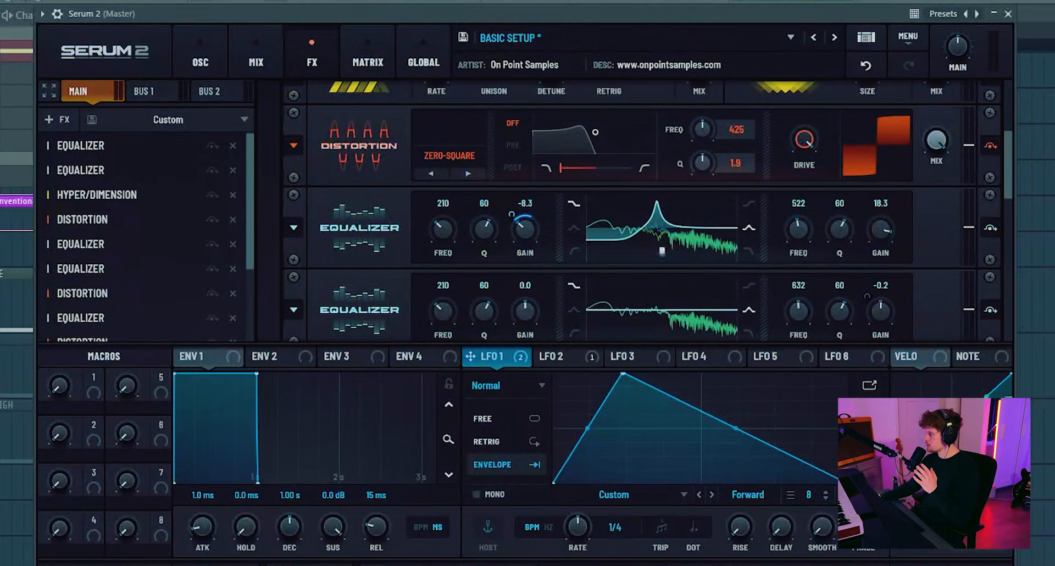
- Set the high-band frequency of both equalizers after the first distortion to 1249 Hz
{"action": "scroll", "coordinate": [400, 224], "scroll_direction": "down", "scroll_amount": 1}
{"action": "left_click_drag", "start_coordinate": [803, 178], "coordinate": [805, 167]}
{"action": "mouse_move", "coordinate": [807, 255]}
{"action": "left_mouse_down"}
{"action": "mouse_move", "coordinate": [803, 217]}
{"action": "mouse_move", "coordinate": [802, 236]}
{"action": "left_mouse_up"}
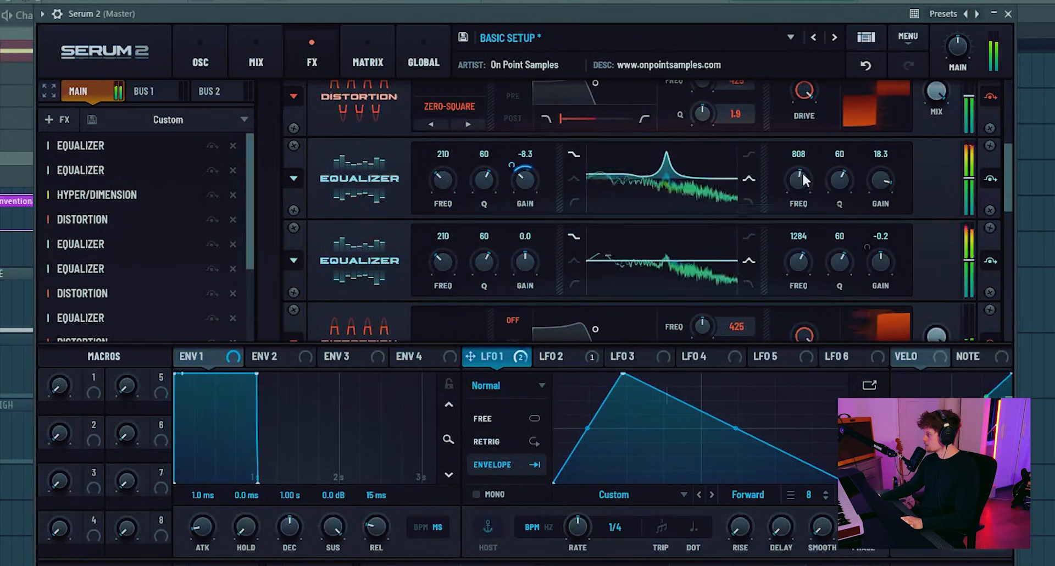
{"action": "left_click_drag", "start_coordinate": [803, 175], "coordinate": [801, 166]}
{"action": "left_click_drag", "start_coordinate": [798, 254], "coordinate": [793, 249]}
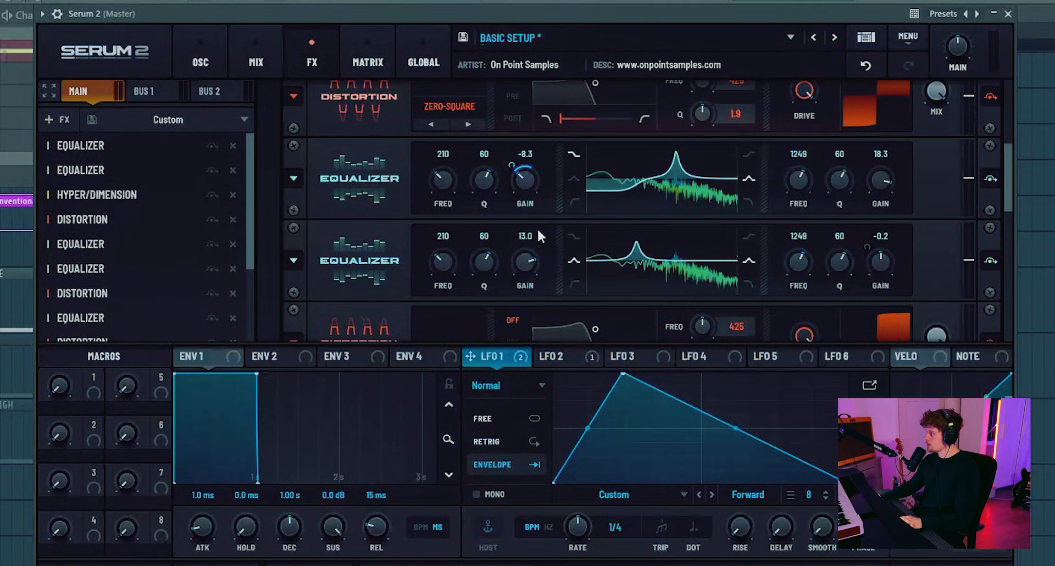
- Shape the low band of the second equalizer after the first distortion as a peak at 44 Hz, Q 48 and gain 8.4
{"action": "left_click_drag", "start_coordinate": [452, 261], "coordinate": [455, 310]}
{"action": "left_click_drag", "start_coordinate": [524, 263], "coordinate": [486, 279]}
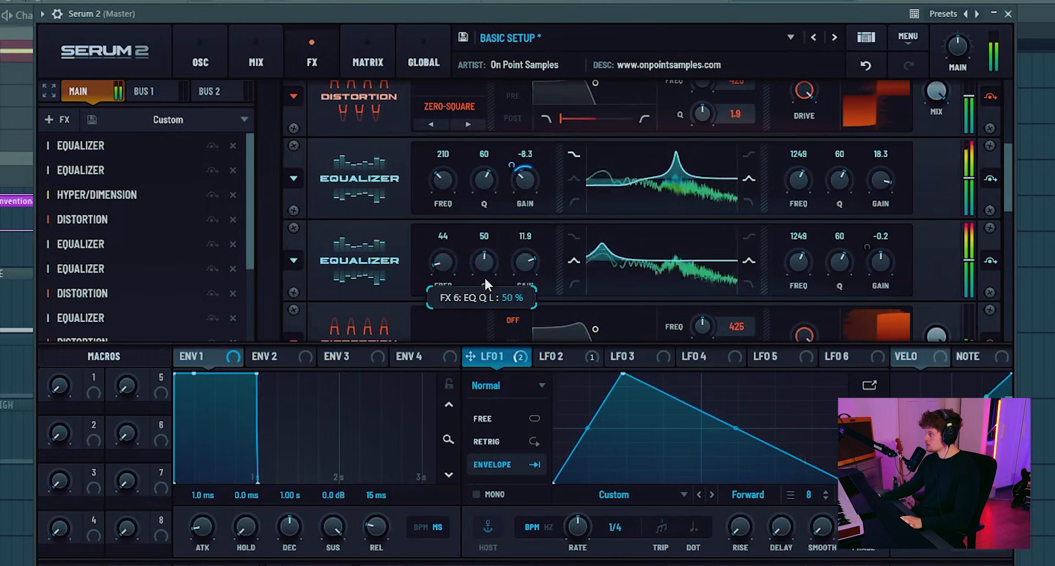
{"action": "left_click_drag", "start_coordinate": [531, 254], "coordinate": [532, 269]}
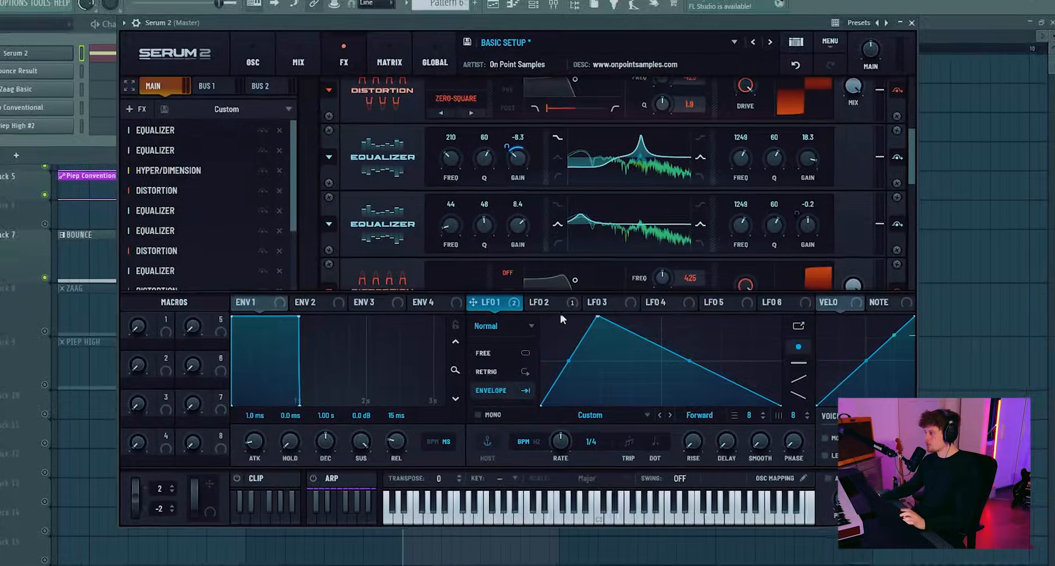
- Reshape LFO 1 with a slow-starting curved rise, a short flat plateau at maximum and a curved decay
{"action": "left_click_drag", "start_coordinate": [569, 376], "coordinate": [574, 383]}
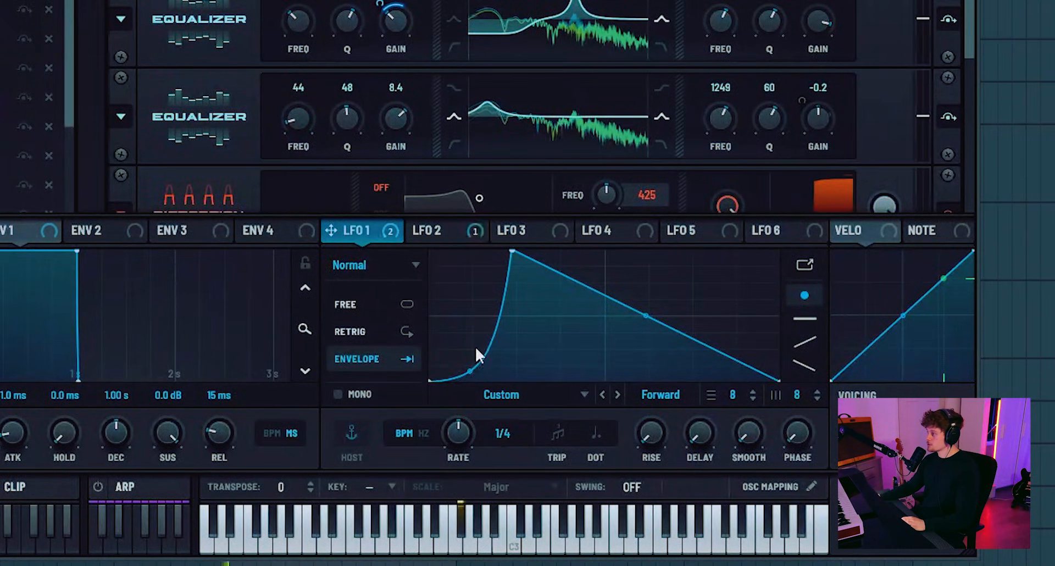
{"action": "double_click", "coordinate": [559, 266]}
{"action": "left_click_drag", "start_coordinate": [559, 266], "coordinate": [559, 232]}
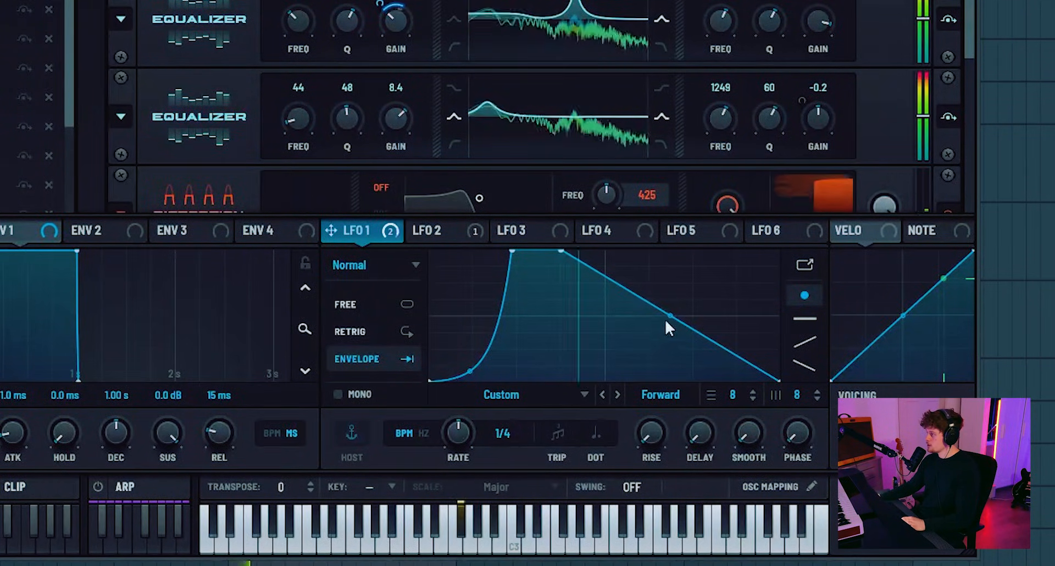
{"action": "left_click_drag", "start_coordinate": [666, 322], "coordinate": [669, 324]}
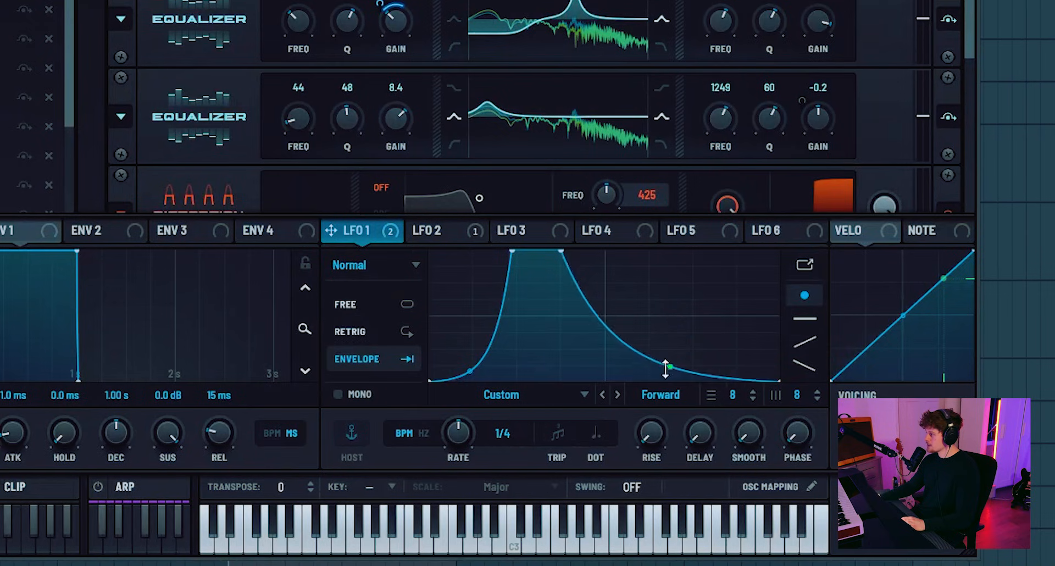
{"action": "mouse_move", "coordinate": [665, 369]}
{"action": "left_mouse_down"}
{"action": "mouse_move", "coordinate": [650, 411]}
{"action": "mouse_move", "coordinate": [664, 357]}
{"action": "left_mouse_up"}
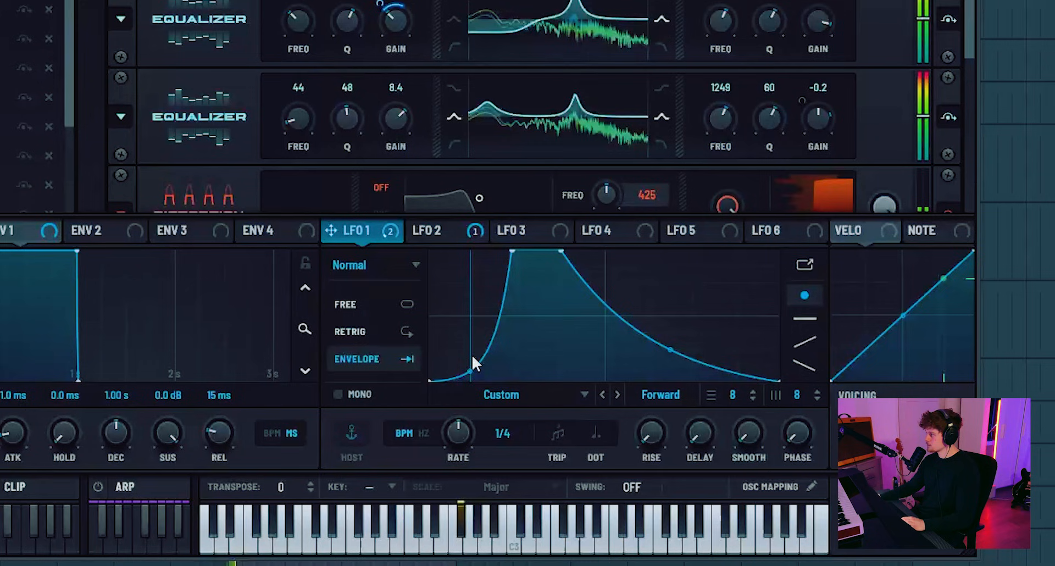
- Bend LFO 2's rising segment upward into a curve and fine-tune the position of its lowest point
{"action": "left_click", "coordinate": [431, 231]}
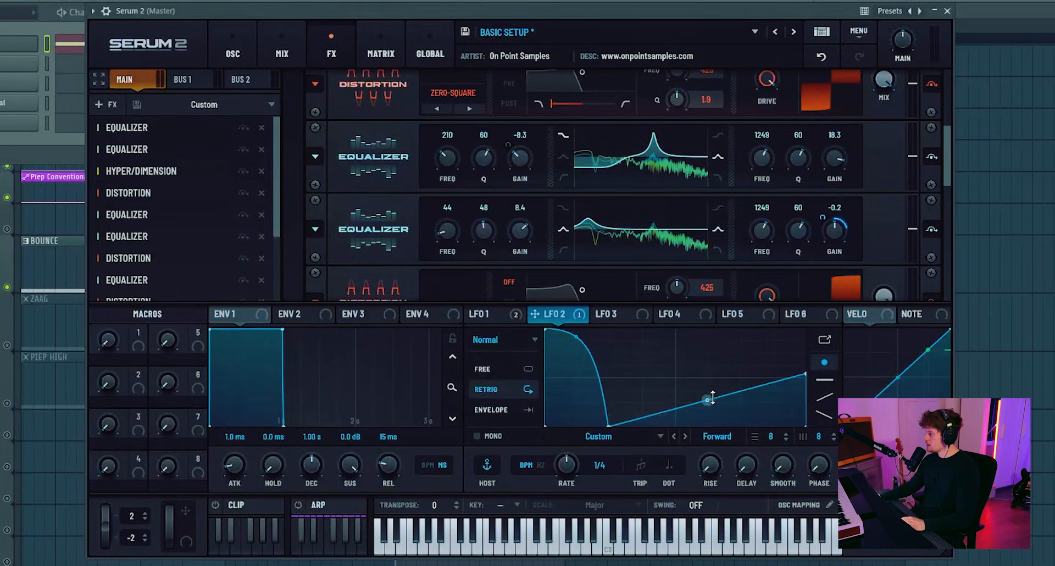
{"action": "left_click_drag", "start_coordinate": [715, 371], "coordinate": [716, 396]}
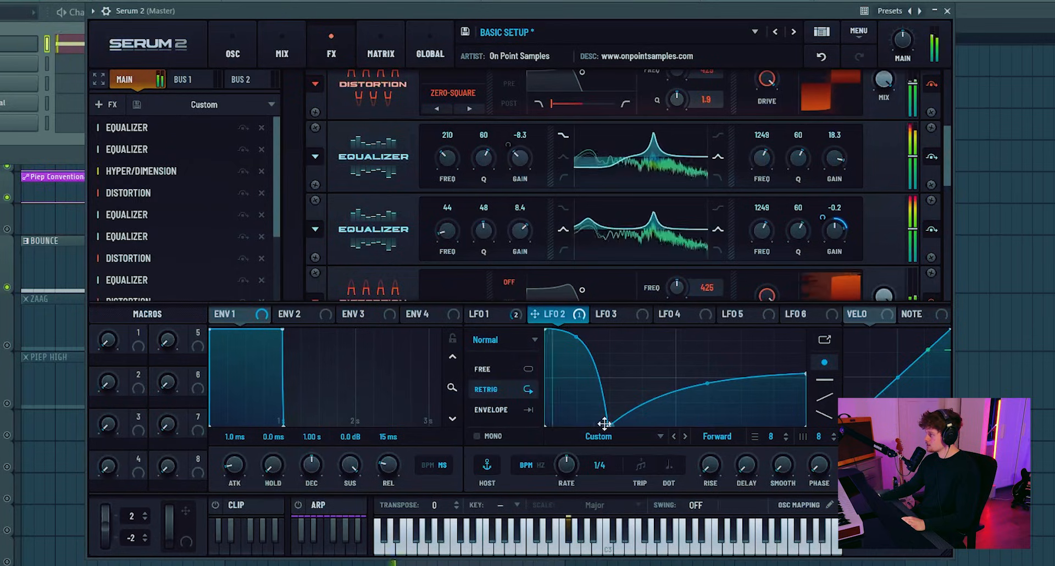
{"action": "left_click_drag", "start_coordinate": [604, 424], "coordinate": [599, 427]}
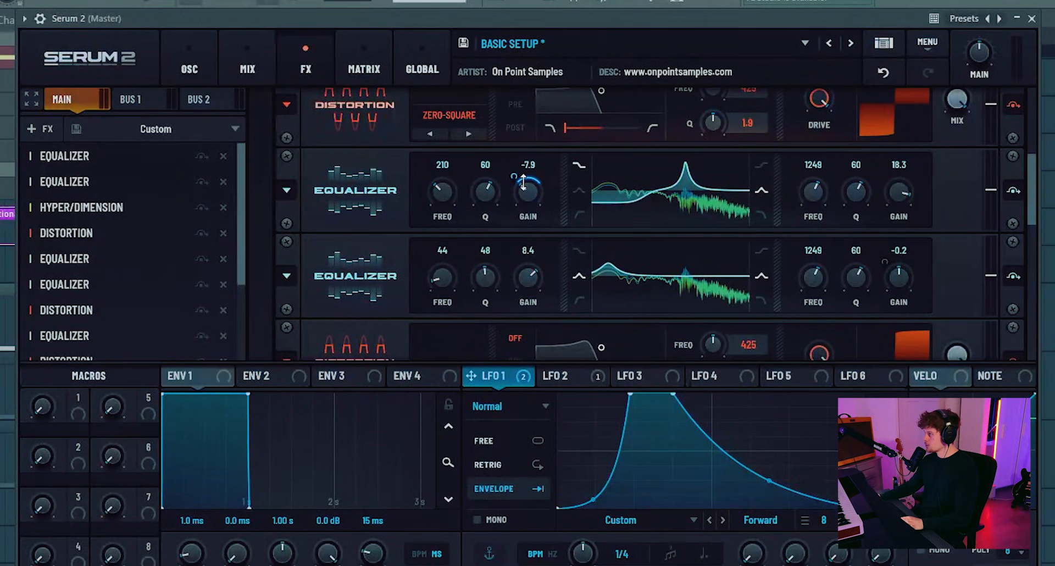
- Set the low-band gains of the two equalizers after the first distortion to -8.1 dB and 12.1 dB
{"action": "mouse_move", "coordinate": [523, 181]}
{"action": "left_mouse_down"}
{"action": "mouse_move", "coordinate": [523, 163]}
{"action": "mouse_move", "coordinate": [523, 186]}
{"action": "left_mouse_up"}
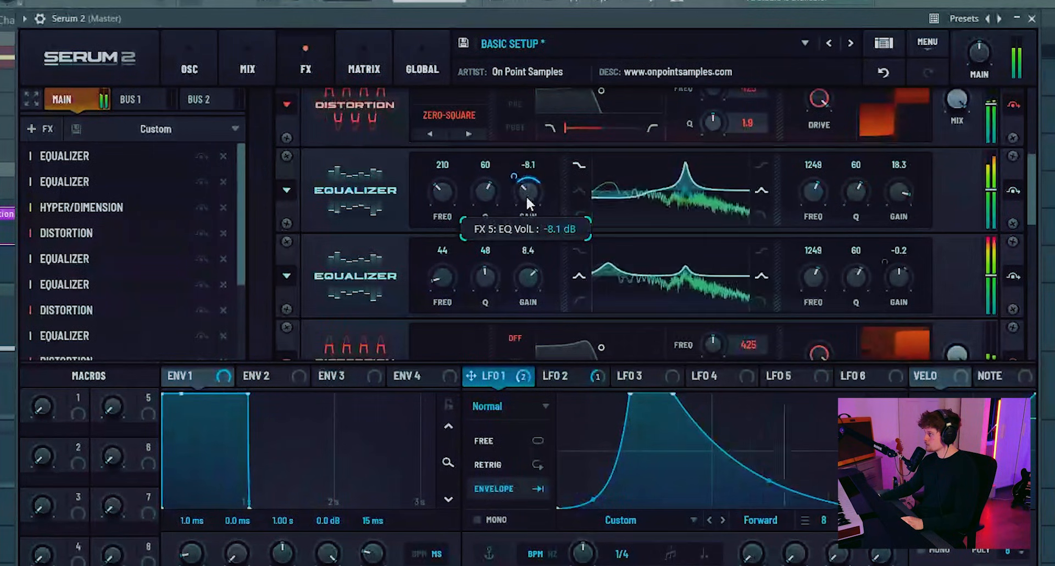
{"action": "mouse_move", "coordinate": [527, 278]}
{"action": "left_mouse_down"}
{"action": "mouse_move", "coordinate": [526, 259]}
{"action": "mouse_move", "coordinate": [532, 269]}
{"action": "left_mouse_up"}
- Retune the high bands of the two equalizers after the first distortion to 786 Hz and 808 Hz
{"action": "left_click_drag", "start_coordinate": [819, 273], "coordinate": [821, 281]}
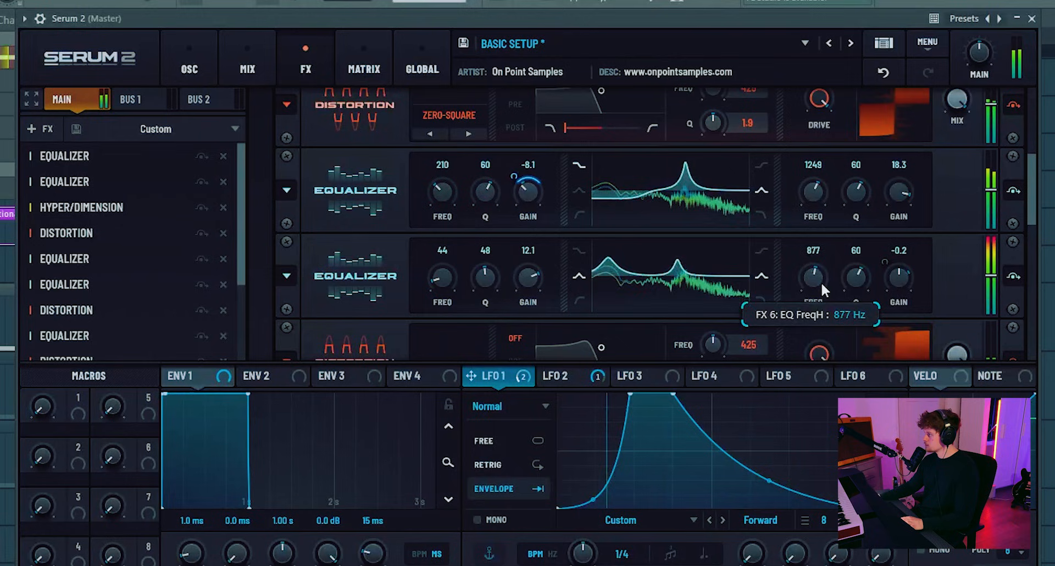
{"action": "mouse_move", "coordinate": [816, 193]}
{"action": "left_mouse_down"}
{"action": "mouse_move", "coordinate": [813, 206]}
{"action": "mouse_move", "coordinate": [812, 196]}
{"action": "left_mouse_up"}
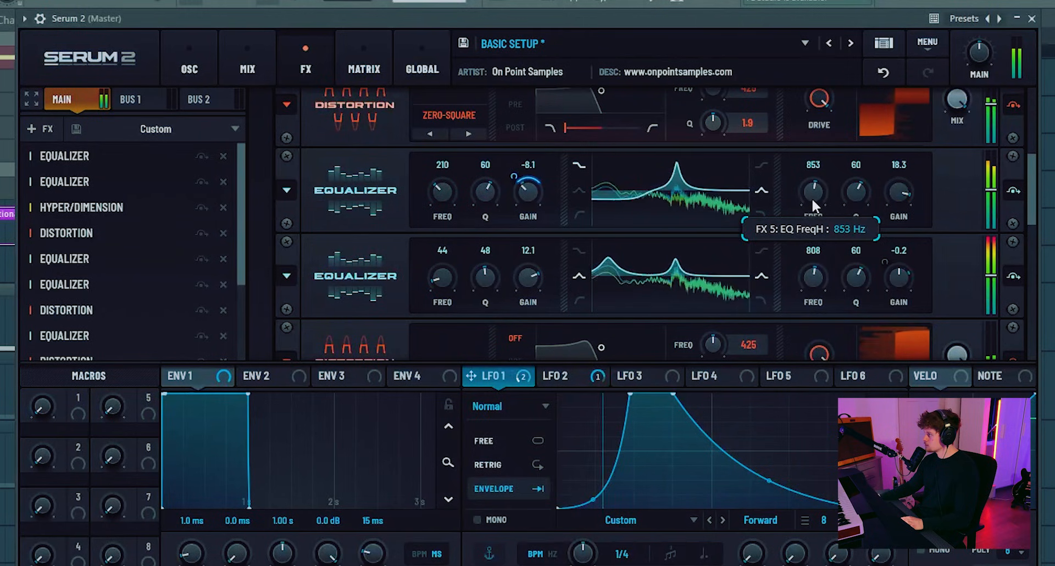
{"action": "mouse_move", "coordinate": [816, 285]}
{"action": "left_mouse_down"}
{"action": "mouse_move", "coordinate": [816, 255]}
{"action": "mouse_move", "coordinate": [816, 266]}
{"action": "left_mouse_up"}
{"action": "left_click_drag", "start_coordinate": [819, 192], "coordinate": [816, 192]}
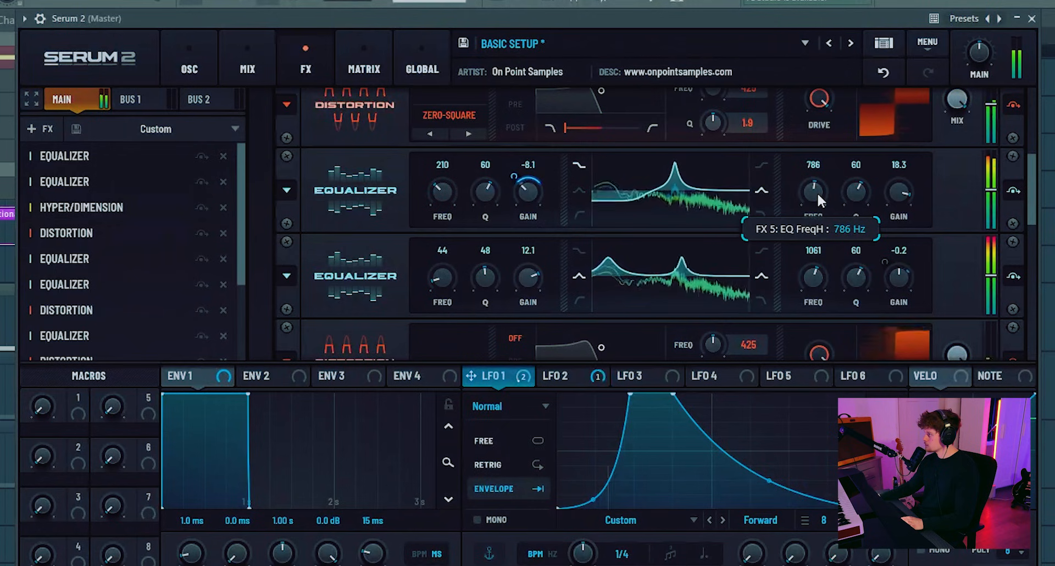
{"action": "left_click_drag", "start_coordinate": [810, 255], "coordinate": [812, 274]}
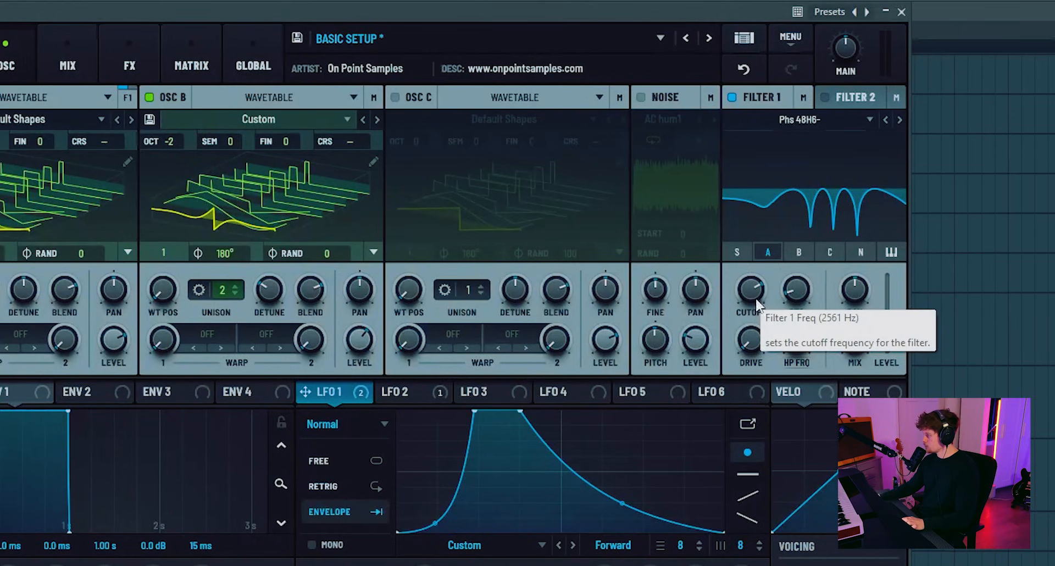
- Fine-tune Filter 1's cutoff by ear to shift the phaser notches
{"action": "left_click_drag", "start_coordinate": [756, 300], "coordinate": [790, 350]}
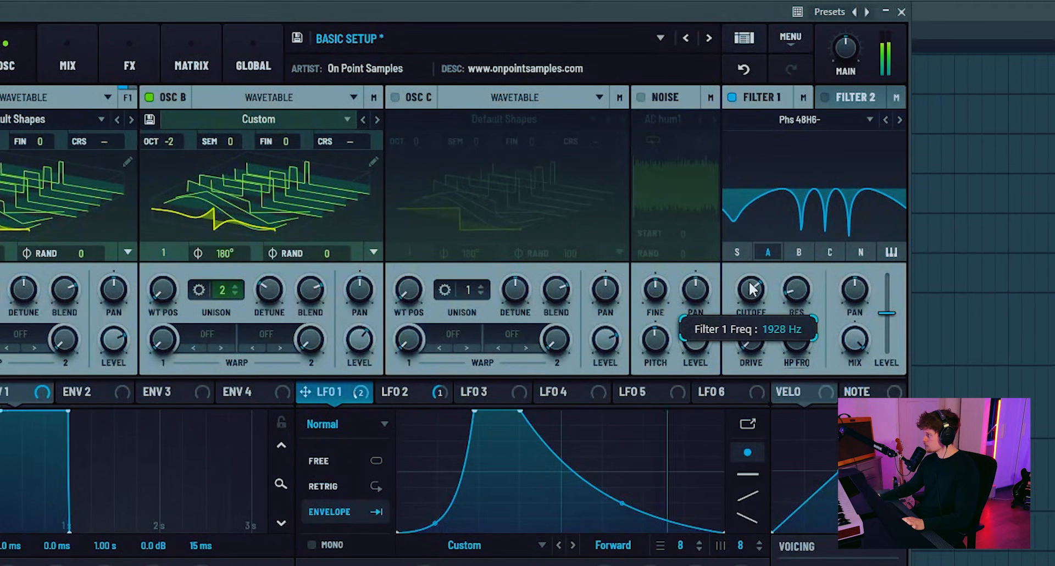
{"action": "mouse_move", "coordinate": [751, 288]}
{"action": "left_mouse_down"}
{"action": "mouse_move", "coordinate": [756, 247]}
{"action": "mouse_move", "coordinate": [758, 317]}
{"action": "mouse_move", "coordinate": [759, 287]}
{"action": "left_mouse_up"}
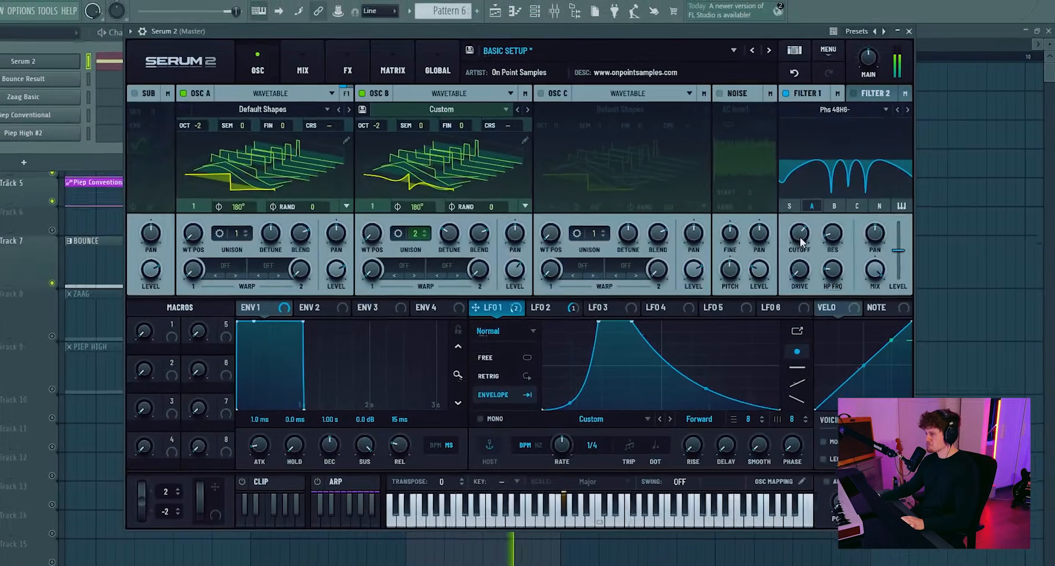
- Enable oscillator C and modulate its level with LFO 2
{"action": "left_click", "coordinate": [541, 93]}
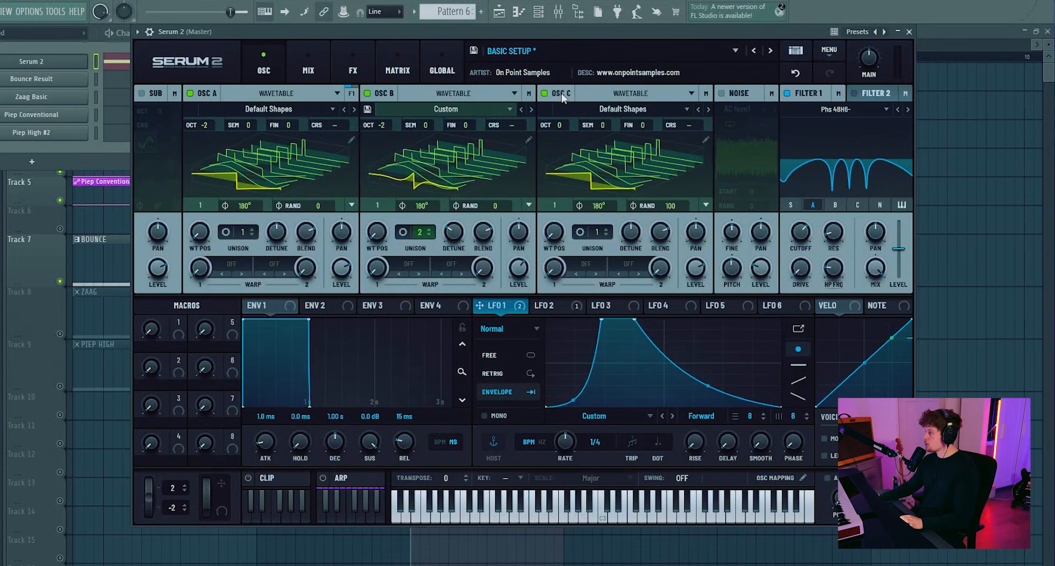
{"action": "left_click", "coordinate": [541, 306]}
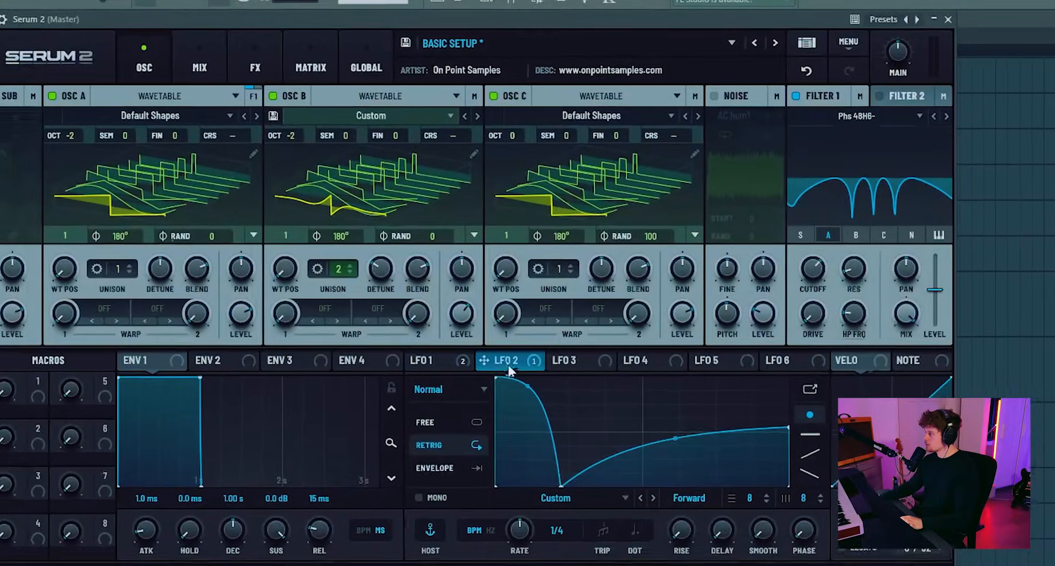
{"action": "left_click_drag", "start_coordinate": [545, 306], "coordinate": [702, 275]}
{"action": "left_click_drag", "start_coordinate": [687, 344], "coordinate": [679, 330]}
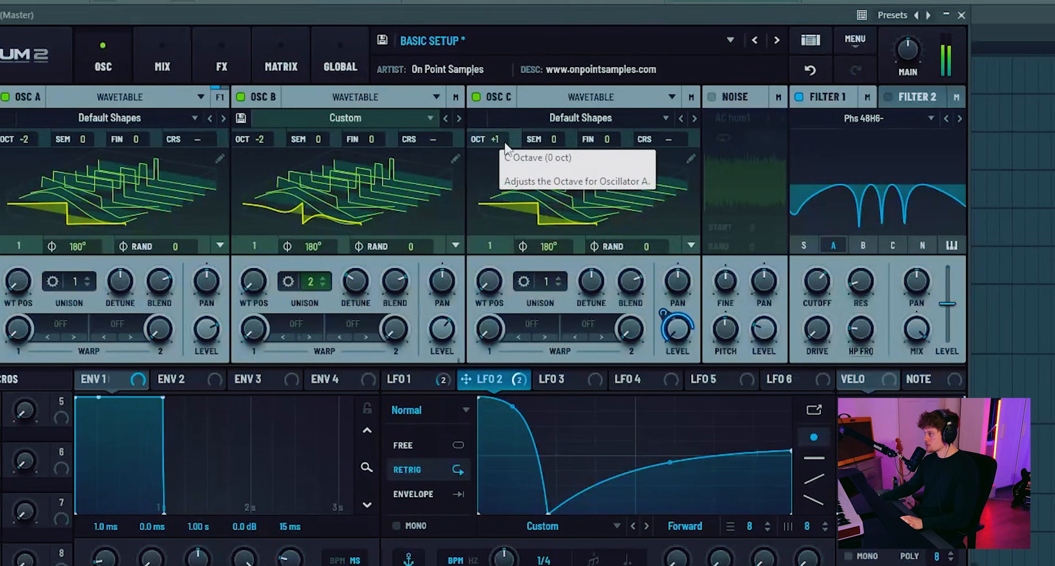
- Raise oscillator C to octave +2, reduce the LFO 2 amount on its level, and compare the sound with the oscillator off and on
{"action": "scroll", "coordinate": [506, 144], "scroll_direction": "up", "scroll_amount": 1}
{"action": "left_click_drag", "start_coordinate": [661, 318], "coordinate": [663, 346]}
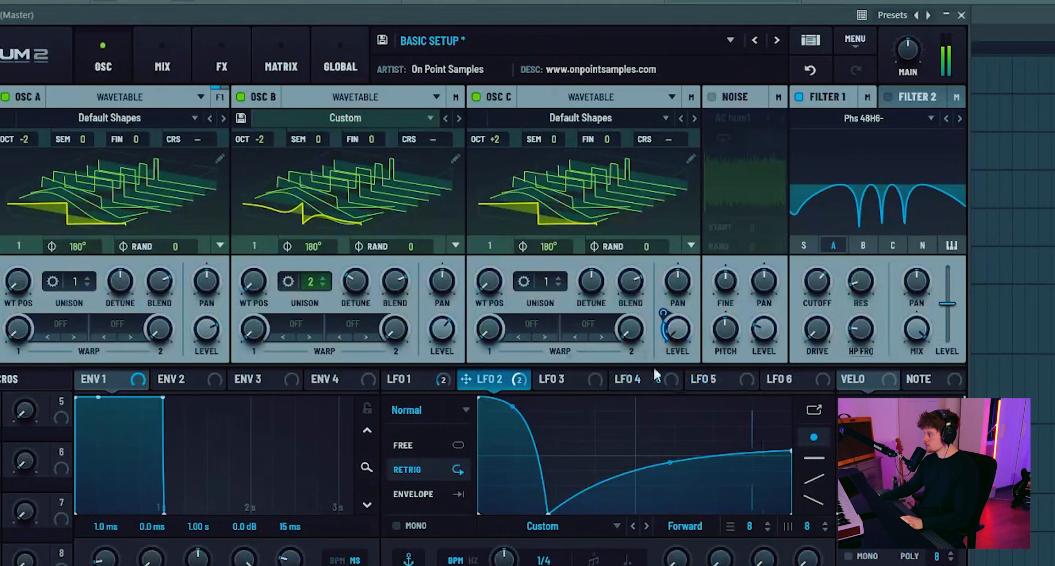
{"action": "left_click", "coordinate": [485, 98]}
{"action": "left_click", "coordinate": [477, 97]}
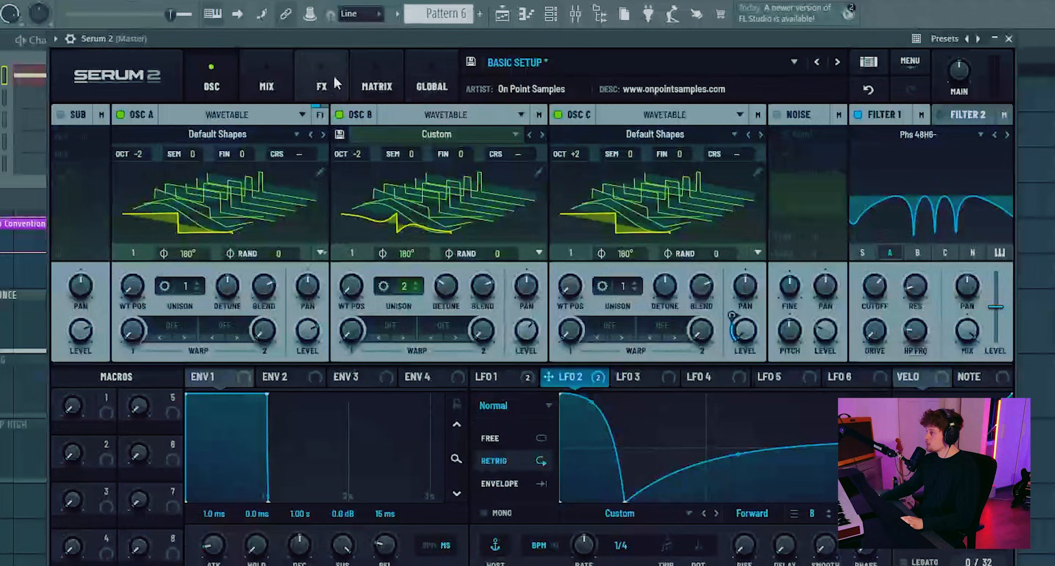
- Narrow the high bands of the two equalizers after the first distortion: 745 Hz with Q about 86 on the first, Q 90 on the second
{"action": "left_click", "coordinate": [329, 81]}
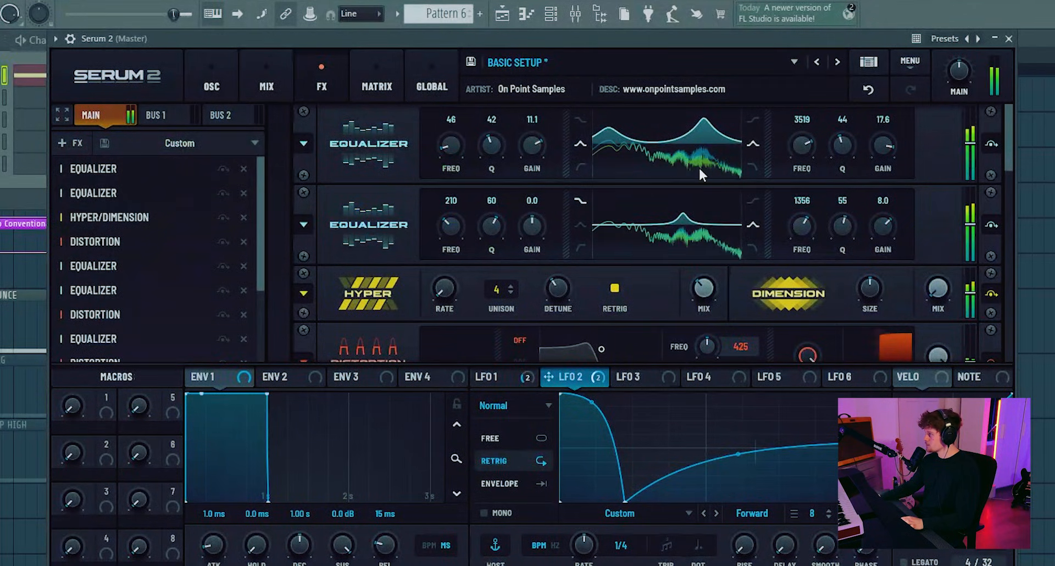
{"action": "scroll", "coordinate": [695, 176], "scroll_direction": "down", "scroll_amount": 5}
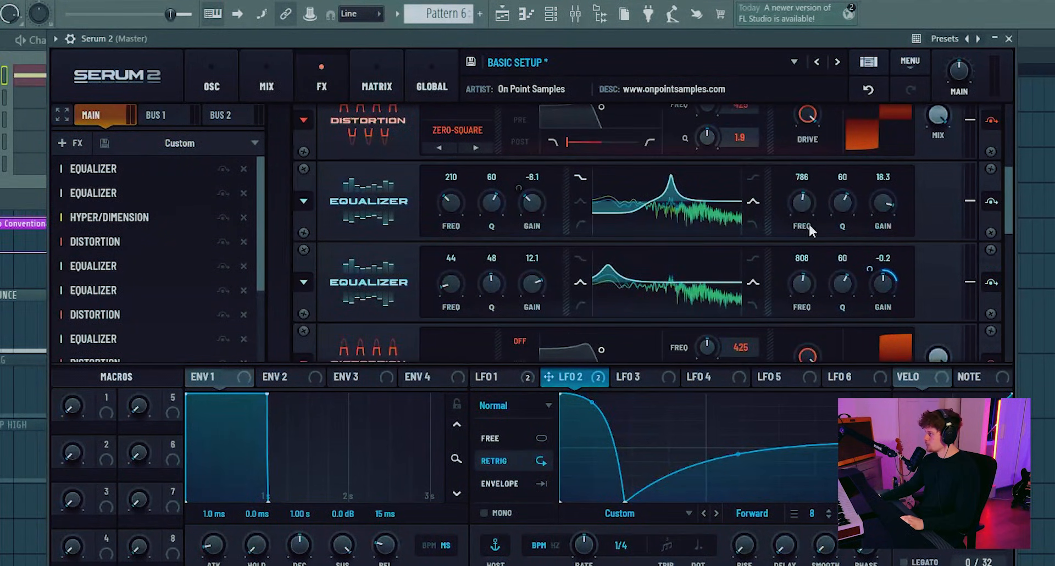
{"action": "scroll", "coordinate": [408, 229], "scroll_direction": "down", "scroll_amount": 5}
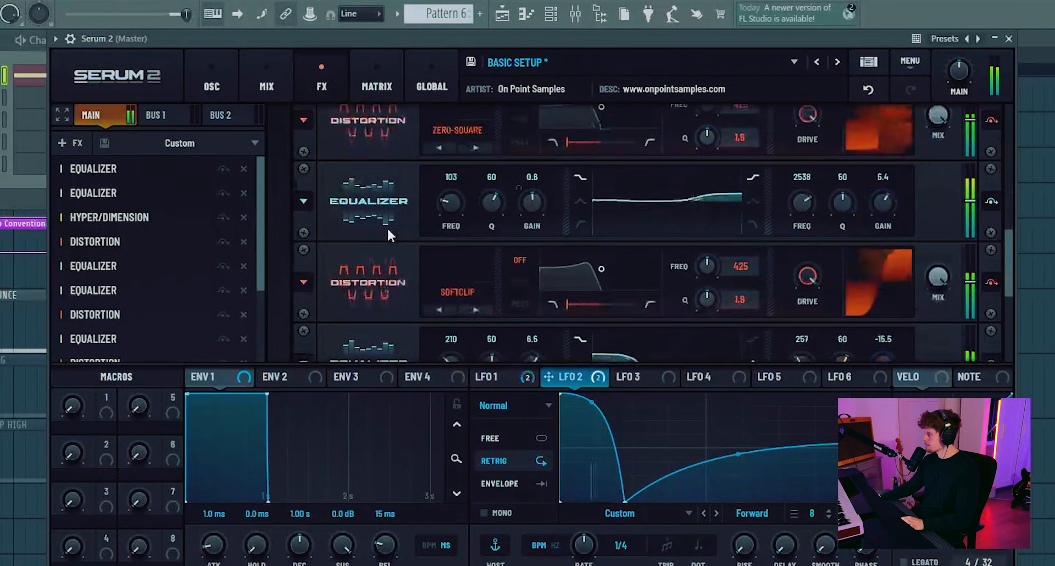
{"action": "scroll", "coordinate": [648, 206], "scroll_direction": "up", "scroll_amount": 5}
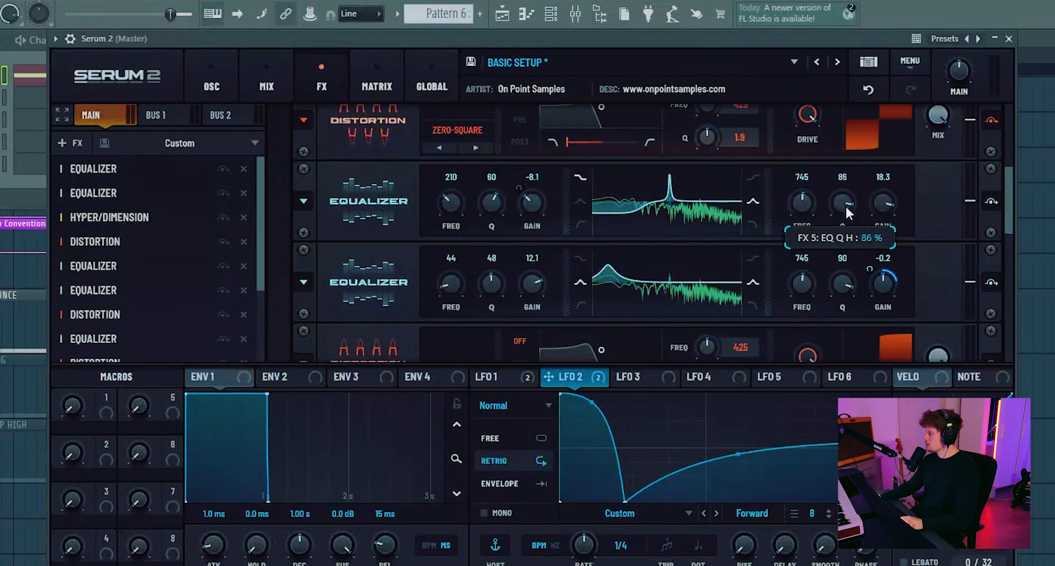
{"action": "left_click_drag", "start_coordinate": [846, 207], "coordinate": [844, 203]}
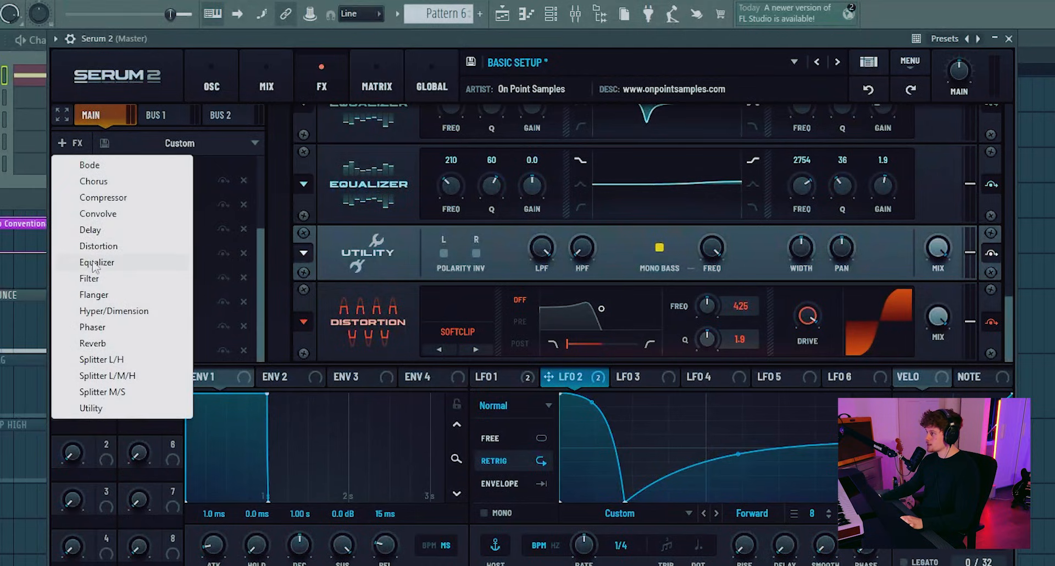
- Add another Equalizer and move it directly after the two equalizers that follow the first distortion
{"action": "left_click", "coordinate": [105, 259]}
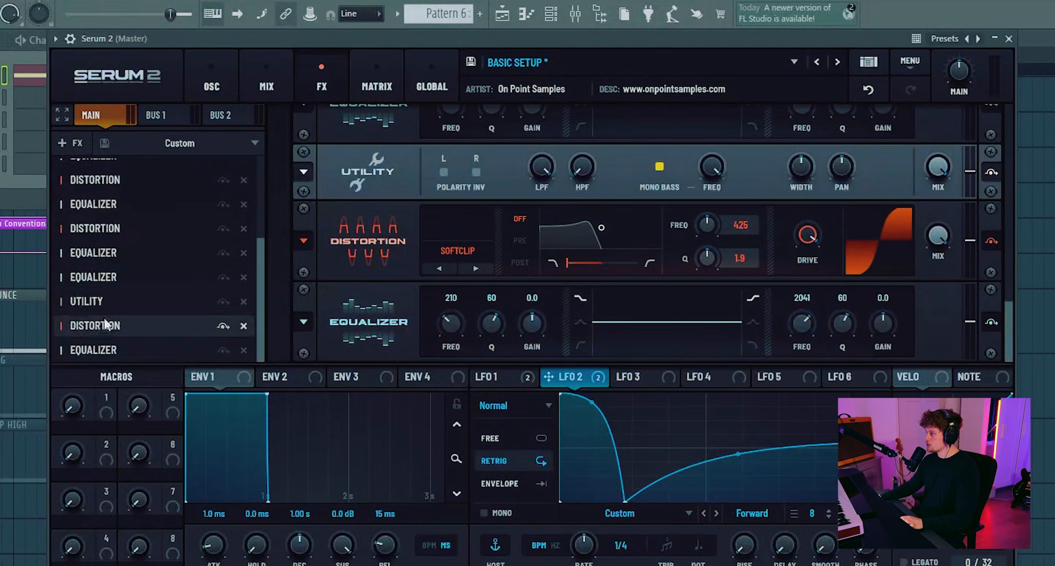
{"action": "left_click_drag", "start_coordinate": [154, 350], "coordinate": [151, 261]}
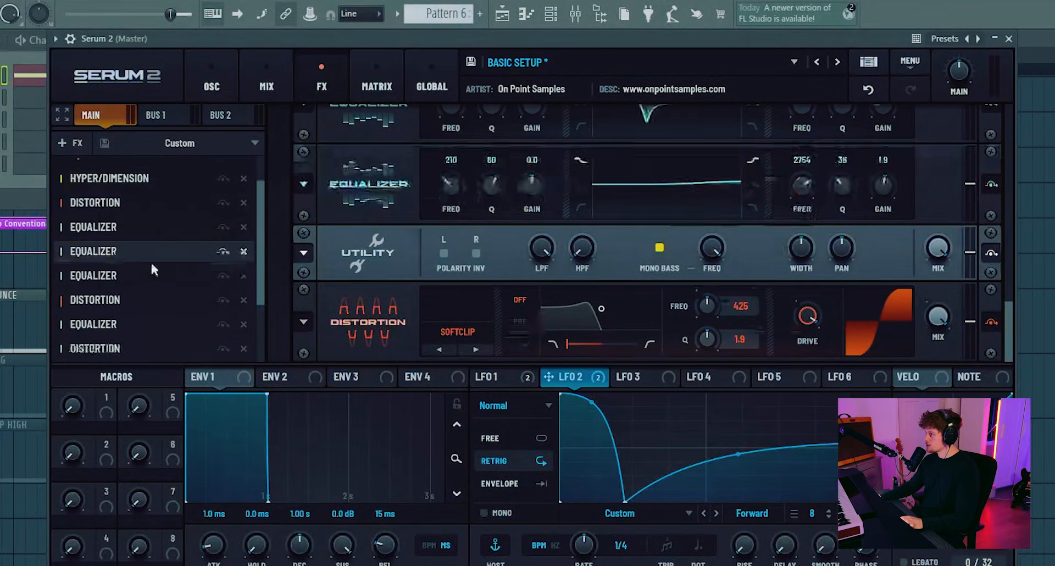
{"action": "scroll", "coordinate": [358, 153], "scroll_direction": "up", "scroll_amount": 1}
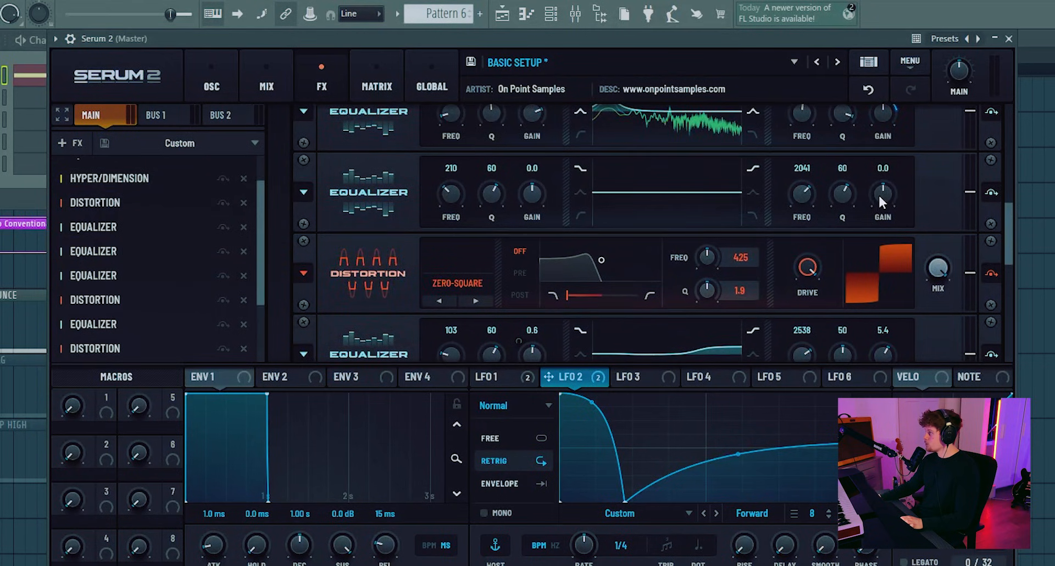
- Shape the new equalizer's high band as a peak at 1120 Hz with a gain of 15.7 dB
{"action": "left_click", "coordinate": [753, 192]}
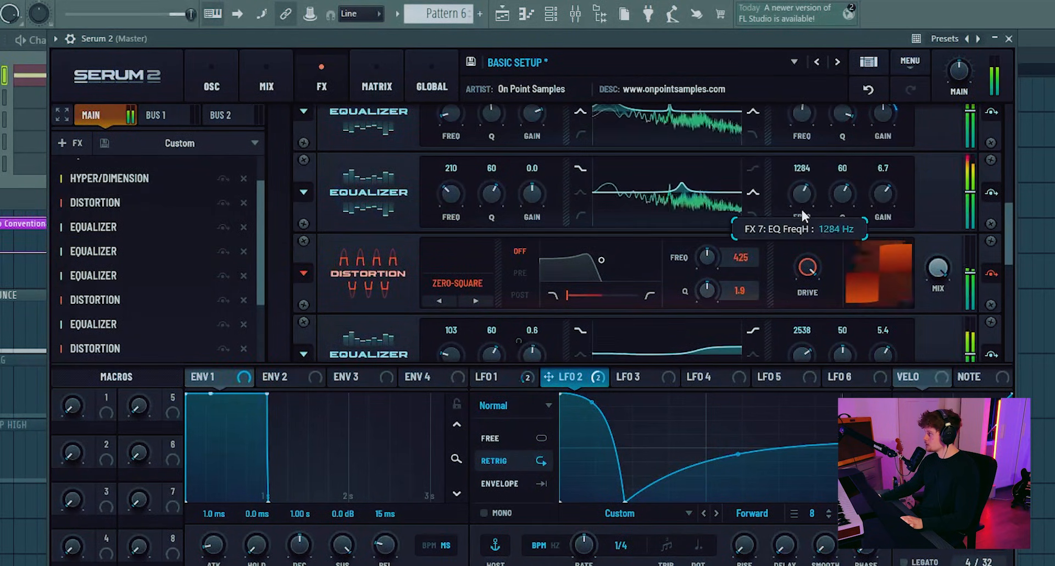
{"action": "left_click_drag", "start_coordinate": [802, 209], "coordinate": [802, 214]}
{"action": "left_click_drag", "start_coordinate": [883, 192], "coordinate": [885, 175]}
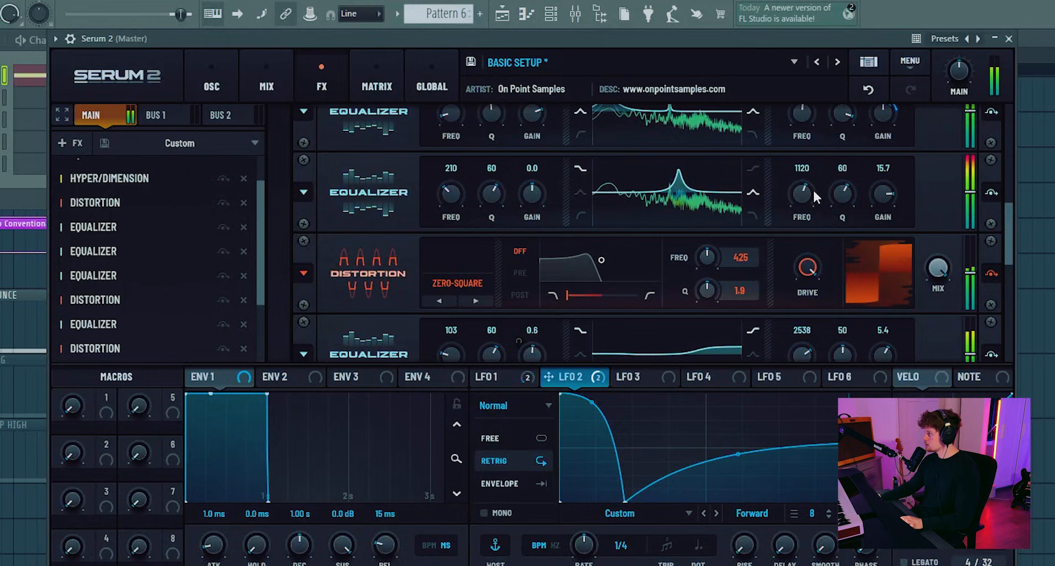
- Set the third equalizer after the first distortion to 1.0 dB high-band gain, modulate that gain with LFO 2, and lower its frequency to about 432 Hz
{"action": "left_click_drag", "start_coordinate": [816, 197], "coordinate": [816, 187]}
{"action": "left_click_drag", "start_coordinate": [611, 375], "coordinate": [885, 135]}
{"action": "scroll", "coordinate": [937, 167], "scroll_direction": "up", "scroll_amount": 1}
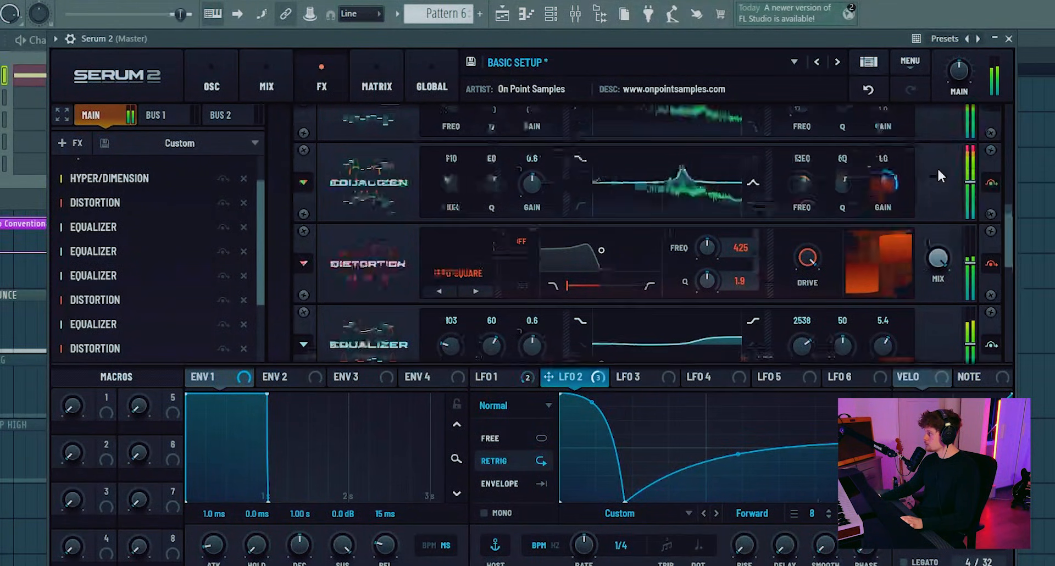
{"action": "left_click_drag", "start_coordinate": [798, 189], "coordinate": [799, 217]}
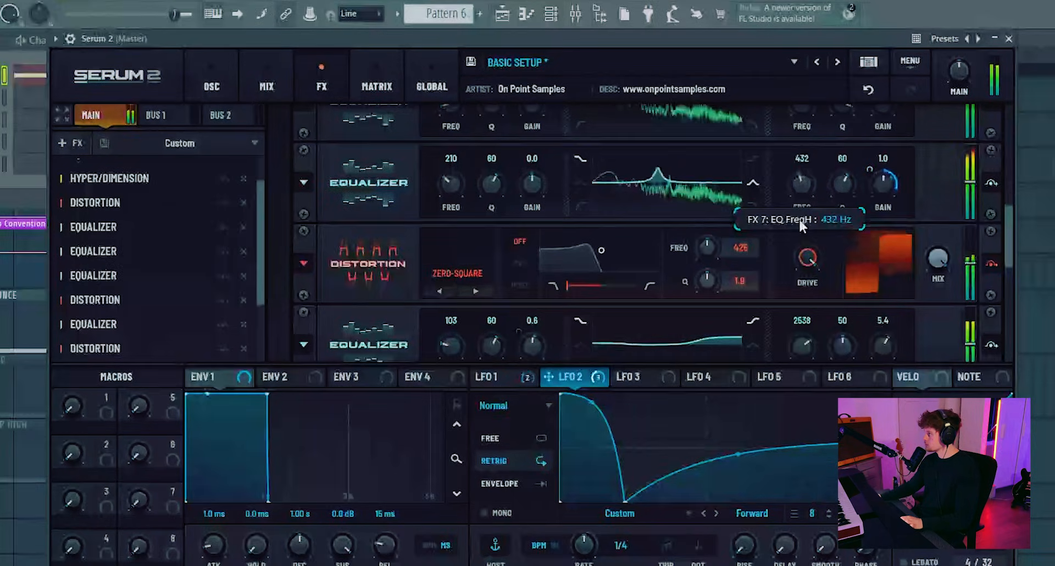
{"action": "left_click_drag", "start_coordinate": [880, 172], "coordinate": [879, 175]}
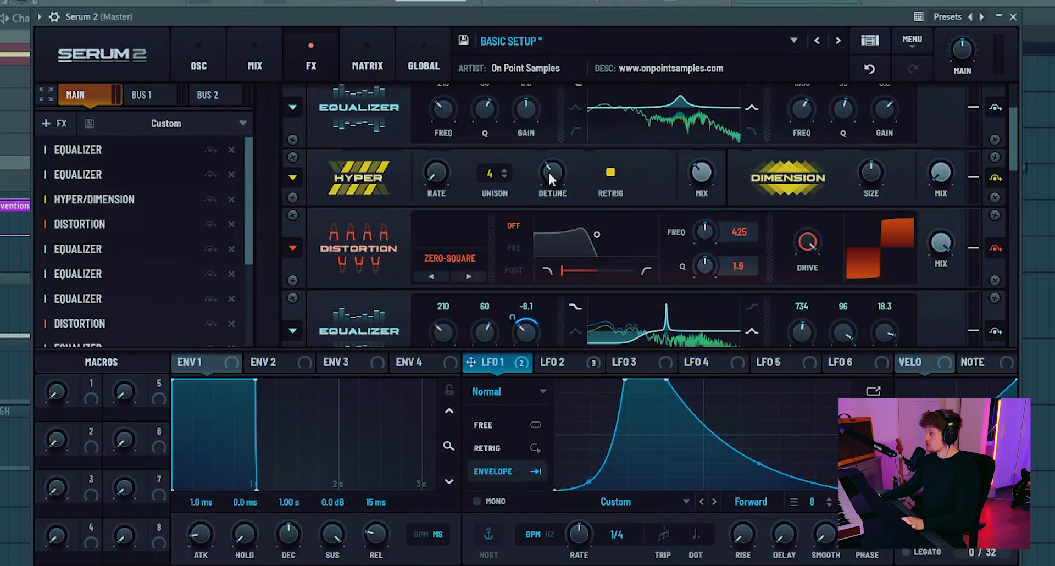
- Adjust the Hyper detune and raise the three equalizer peaks after the first distortion to 1422, 1442 and 1061 Hz
{"action": "left_click_drag", "start_coordinate": [553, 167], "coordinate": [554, 192]}
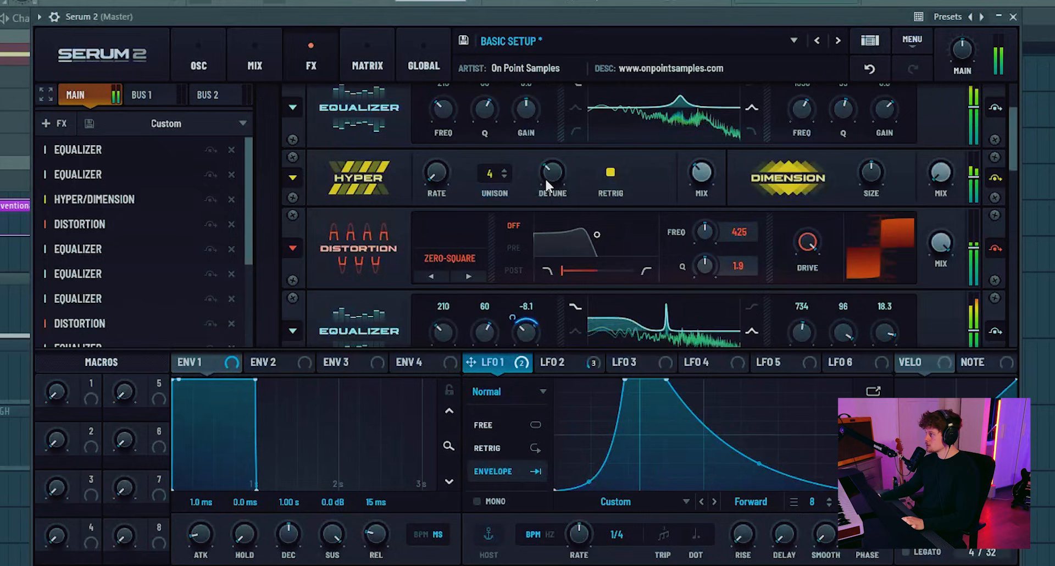
{"action": "scroll", "coordinate": [819, 204], "scroll_direction": "down", "scroll_amount": 3}
{"action": "left_click_drag", "start_coordinate": [819, 205], "coordinate": [822, 124]}
{"action": "left_click_drag", "start_coordinate": [802, 338], "coordinate": [819, 242]}
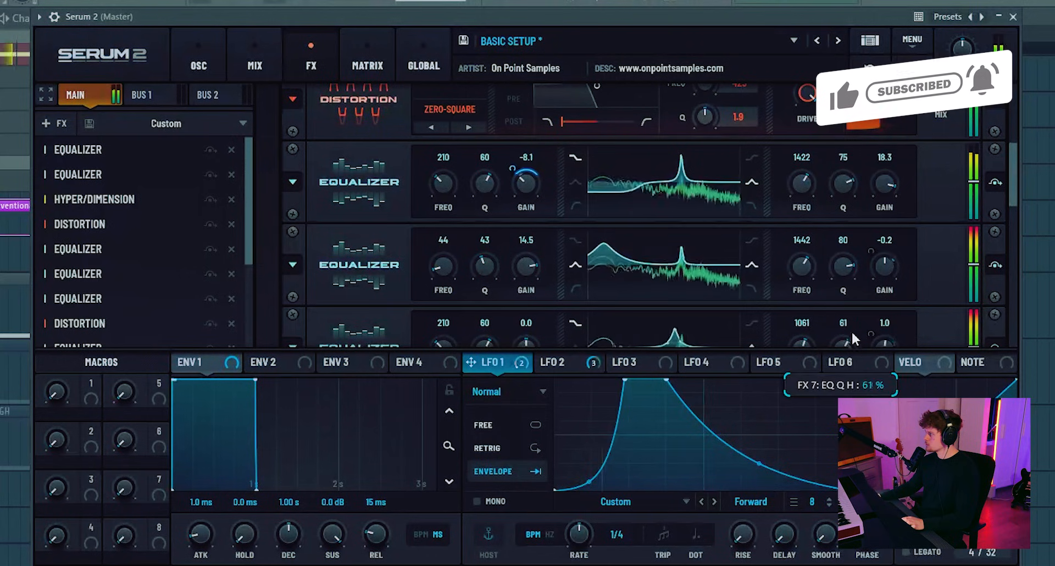
- Fine-tune the low-band Q and the high-band frequency of the equalizer directly after the Softclip distortion
{"action": "scroll", "coordinate": [932, 245], "scroll_direction": "down", "scroll_amount": 2}
{"action": "scroll", "coordinate": [931, 247], "scroll_direction": "down", "scroll_amount": 3}
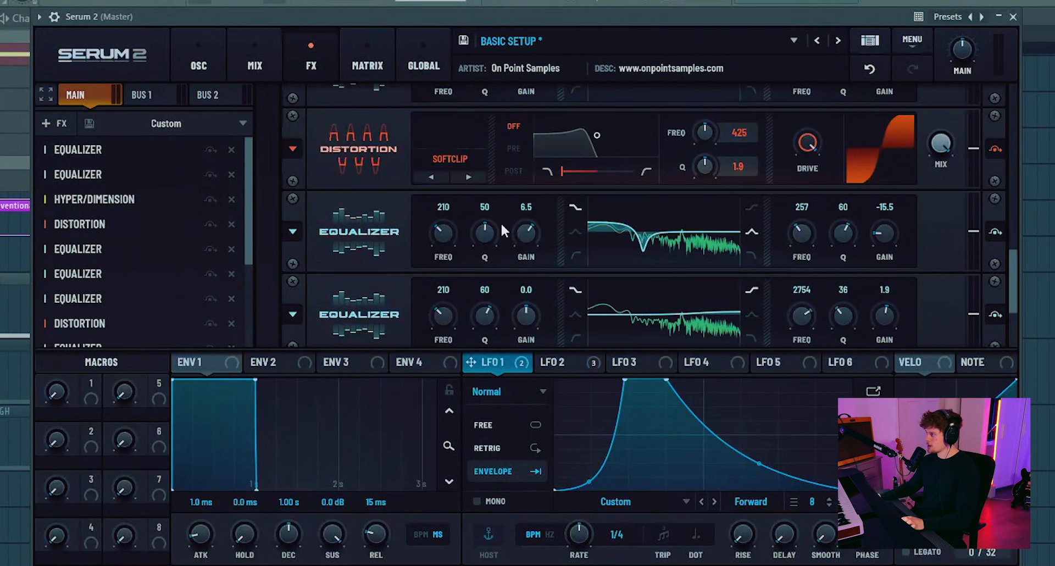
{"action": "left_click_drag", "start_coordinate": [491, 228], "coordinate": [487, 228]}
{"action": "left_click_drag", "start_coordinate": [810, 231], "coordinate": [808, 235]}
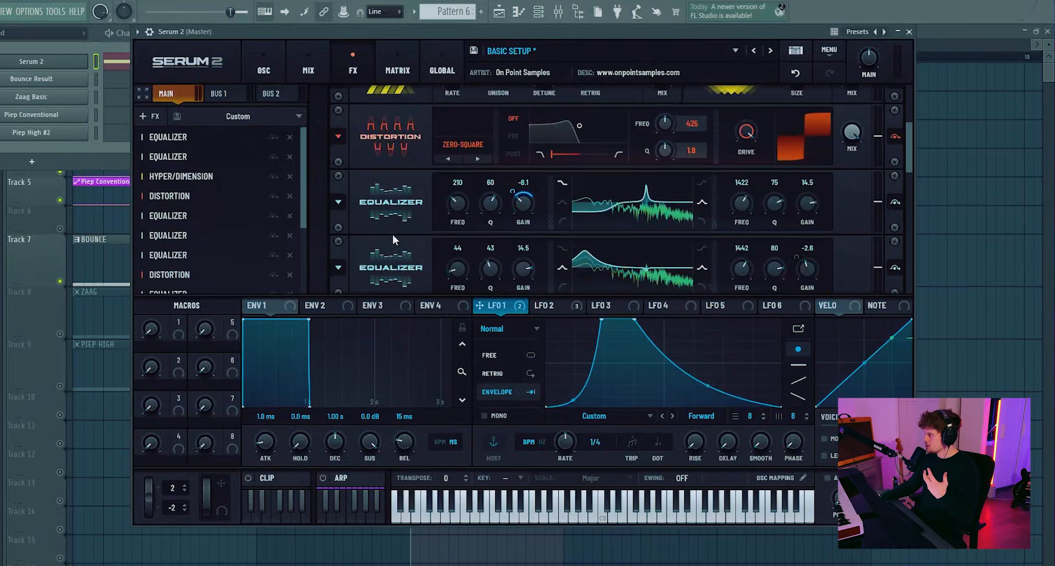
- Enable oscillator C, load the spectral wavetable Trilobyte 1 [SL], and set its wavetable position to 58
{"action": "scroll", "coordinate": [392, 240], "scroll_direction": "down", "scroll_amount": 3}
{"action": "left_click", "coordinate": [264, 70]}
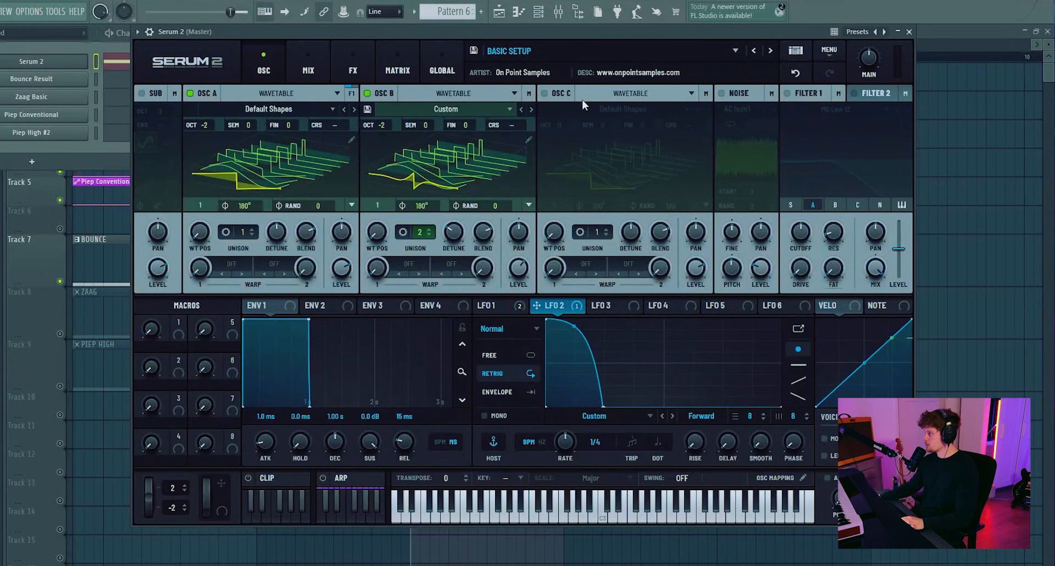
{"action": "left_click", "coordinate": [544, 93]}
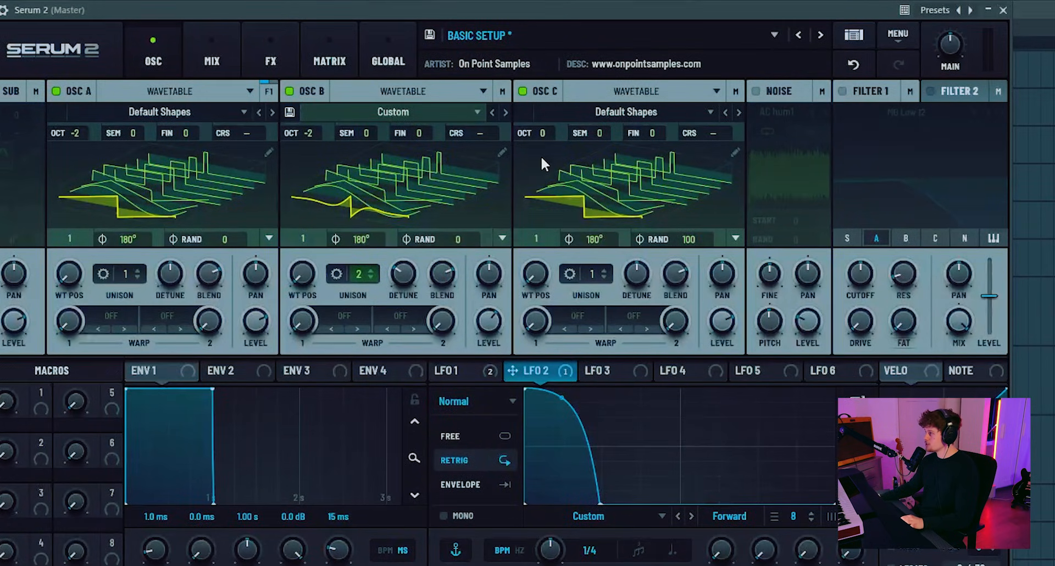
{"action": "left_click", "coordinate": [665, 112]}
{"action": "mouse_move", "coordinate": [602, 256]}
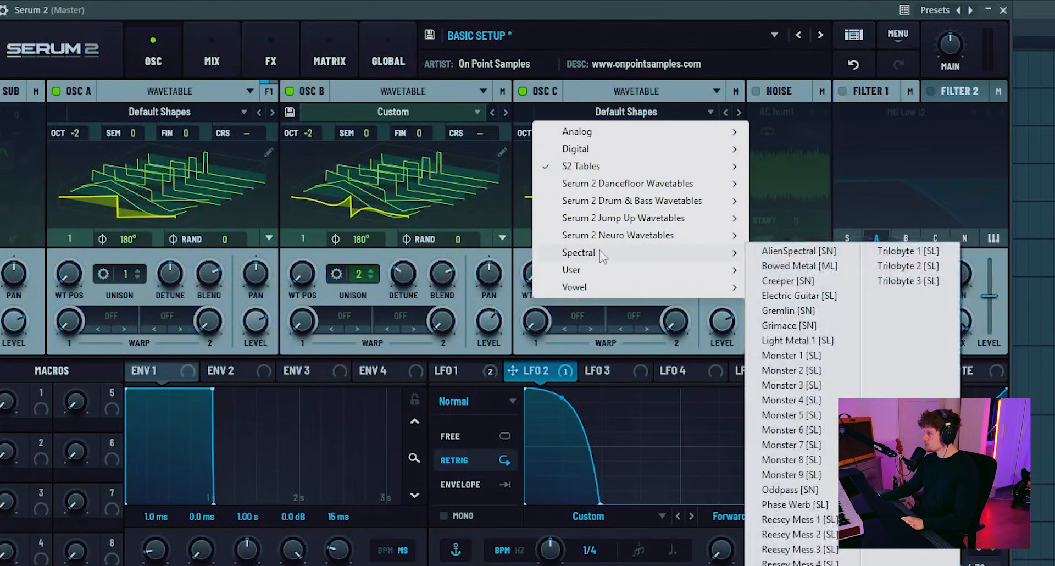
{"action": "left_click", "coordinate": [904, 254]}
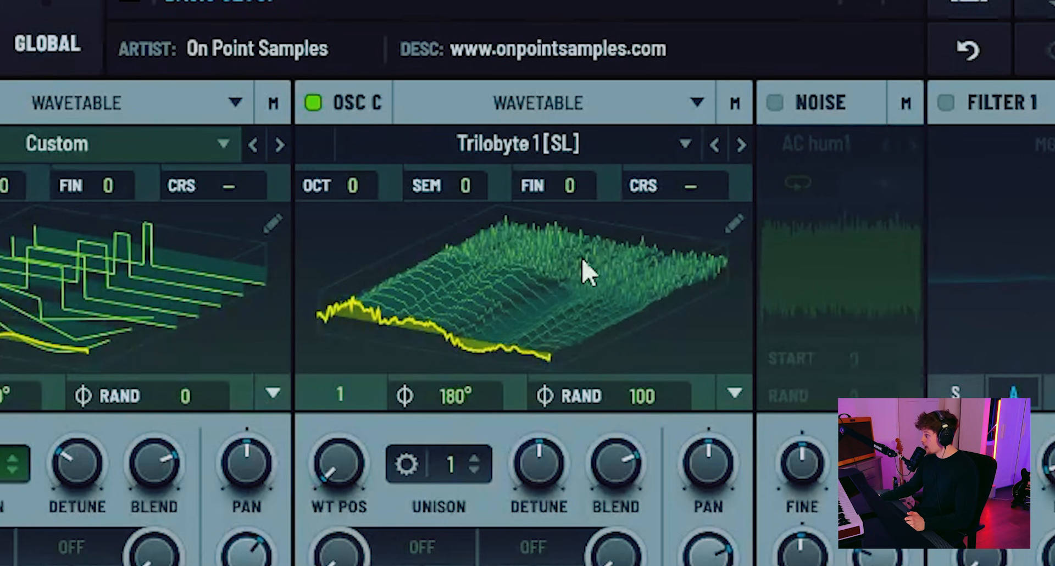
{"action": "left_click_drag", "start_coordinate": [660, 176], "coordinate": [680, 253]}
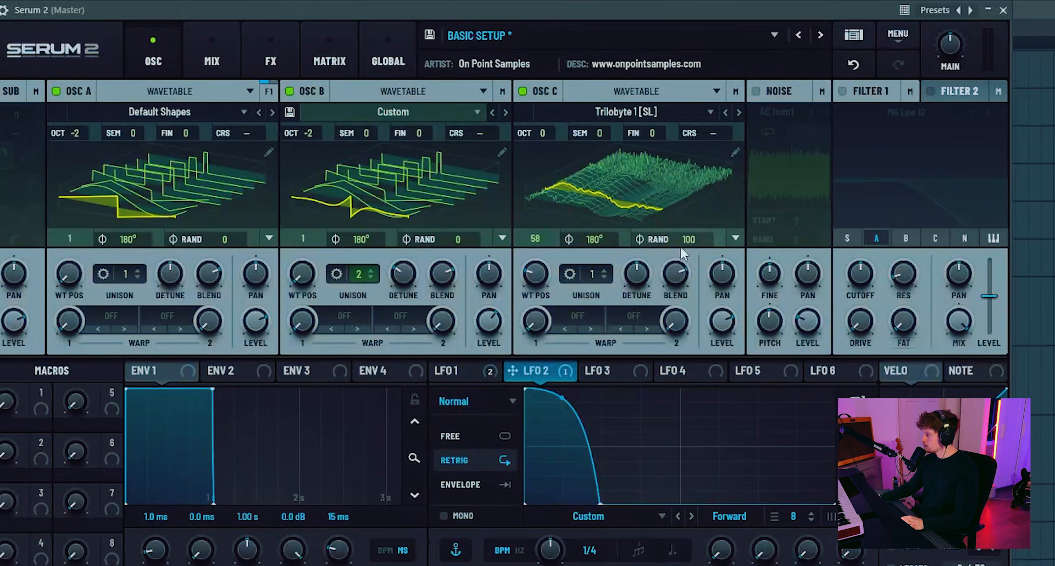
- Set oscillator C's first warp to Sync, its random phase to 0 and its level lower, and compare the sound with the oscillator off and on
{"action": "left_click", "coordinate": [595, 322]}
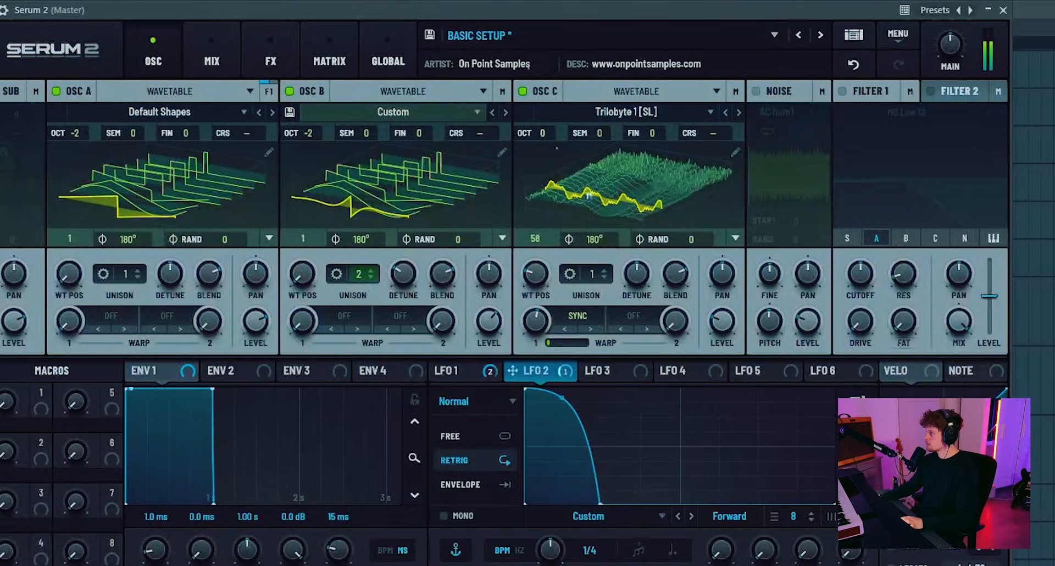
{"action": "left_click", "coordinate": [524, 92]}
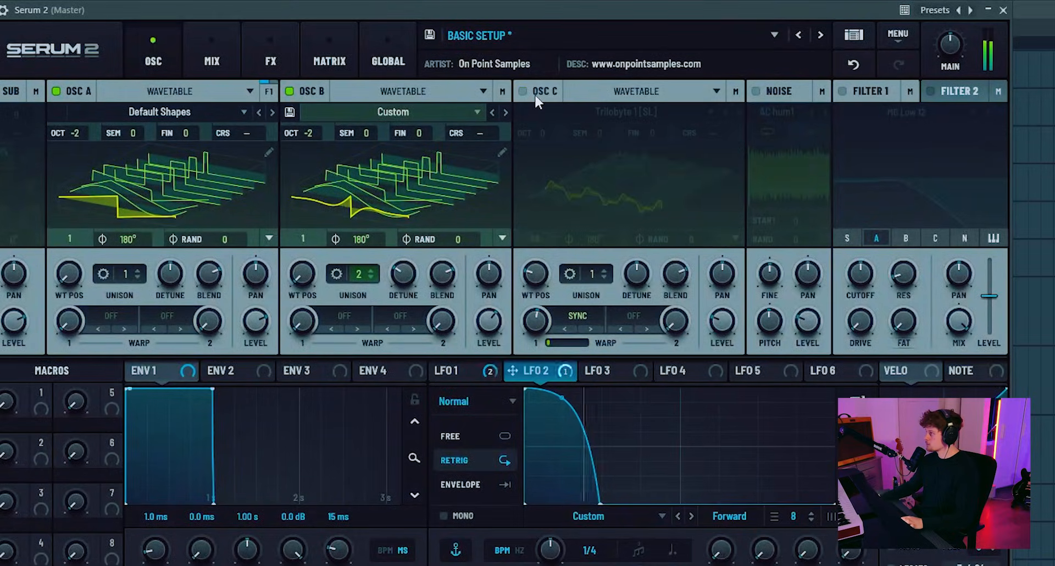
{"action": "left_click", "coordinate": [536, 97]}
{"action": "mouse_move", "coordinate": [714, 317]}
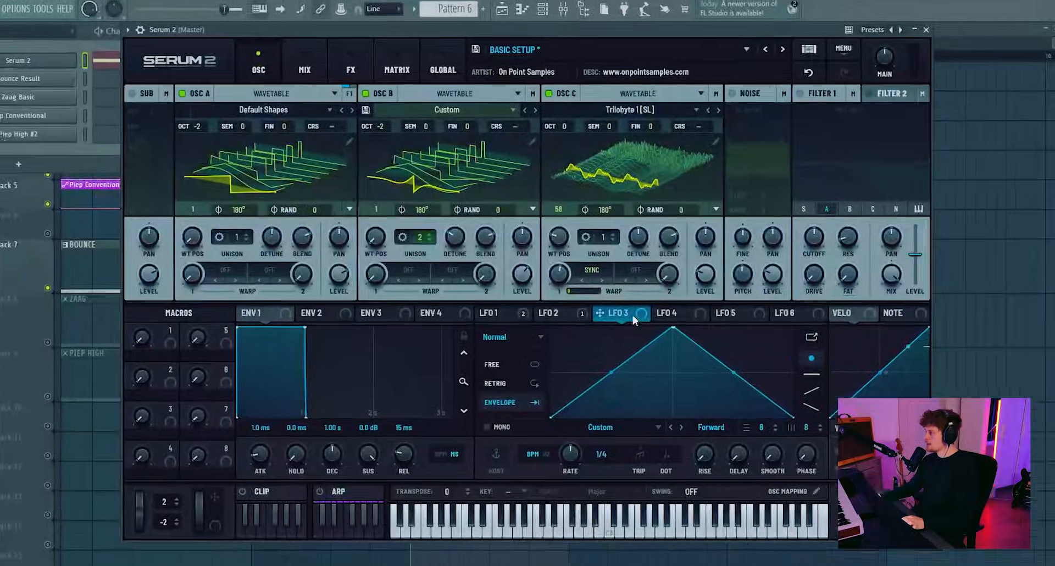
- Assign LFO 3 to the oscillators' coarse pitch and shape it as a short convex drop from full level to zero within the first quarter
{"action": "left_click_drag", "start_coordinate": [617, 311], "coordinate": [553, 135]}
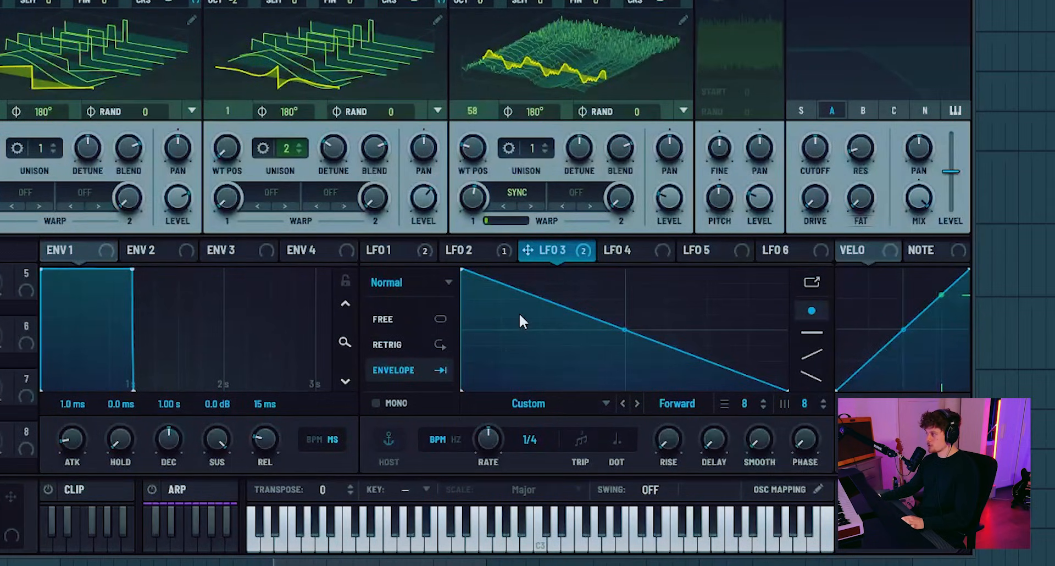
{"action": "double_click", "coordinate": [502, 272]}
{"action": "left_click_drag", "start_coordinate": [501, 271], "coordinate": [526, 391]}
{"action": "left_click_drag", "start_coordinate": [493, 331], "coordinate": [488, 285]}
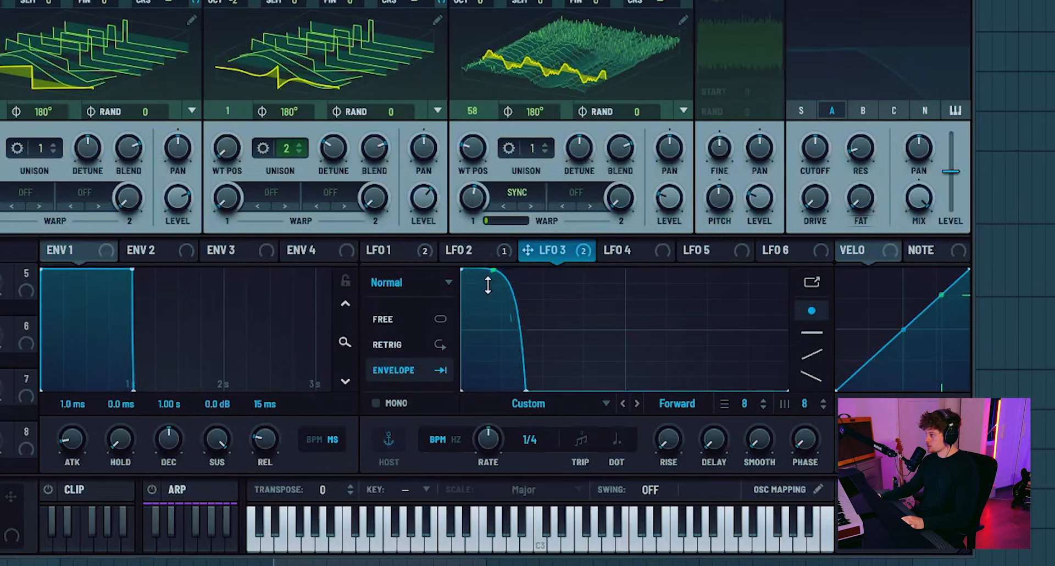
- Lower LFO 3's starting point to about a third of full height and readjust the curve and end of its drop
{"action": "left_click_drag", "start_coordinate": [465, 268], "coordinate": [444, 332]}
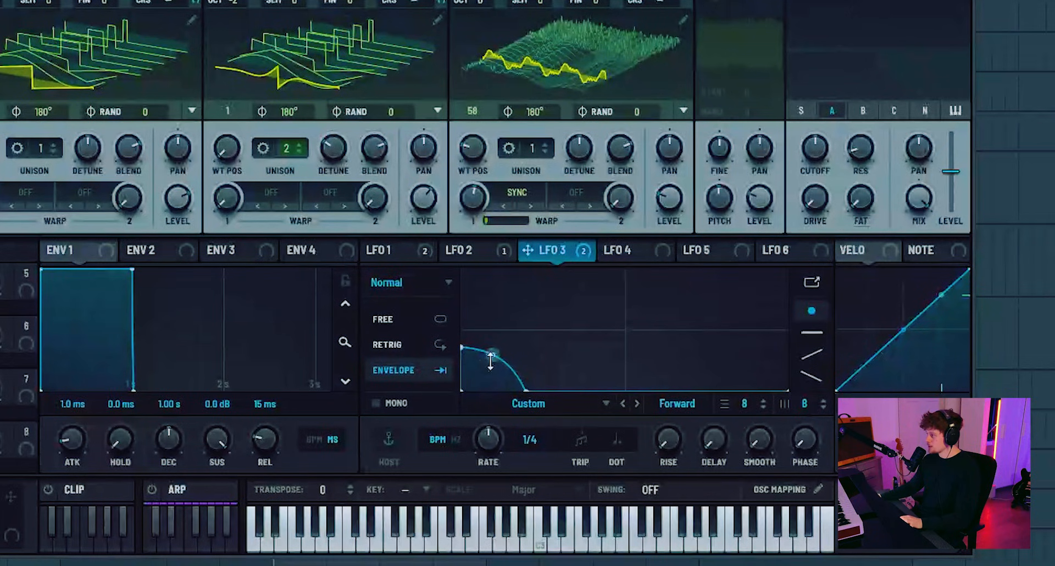
{"action": "left_click_drag", "start_coordinate": [491, 360], "coordinate": [502, 371]}
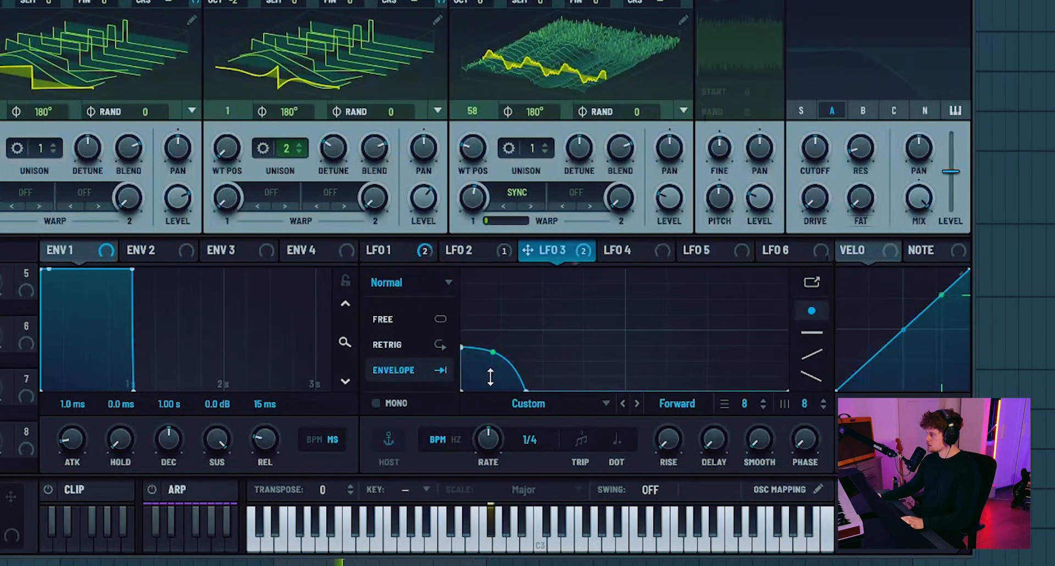
{"action": "left_click_drag", "start_coordinate": [486, 384], "coordinate": [483, 378]}
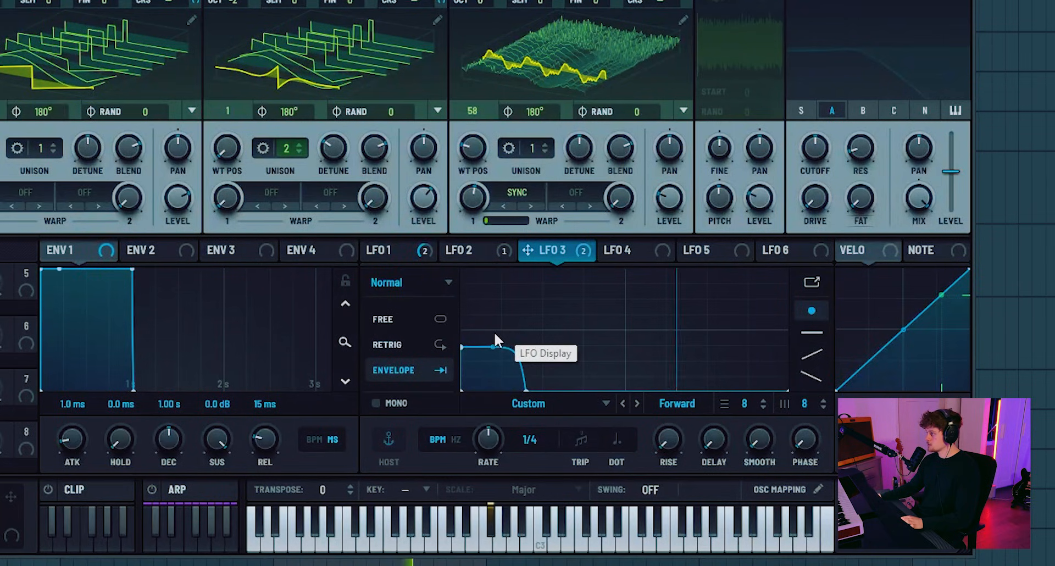
{"action": "left_click_drag", "start_coordinate": [525, 389], "coordinate": [566, 434]}
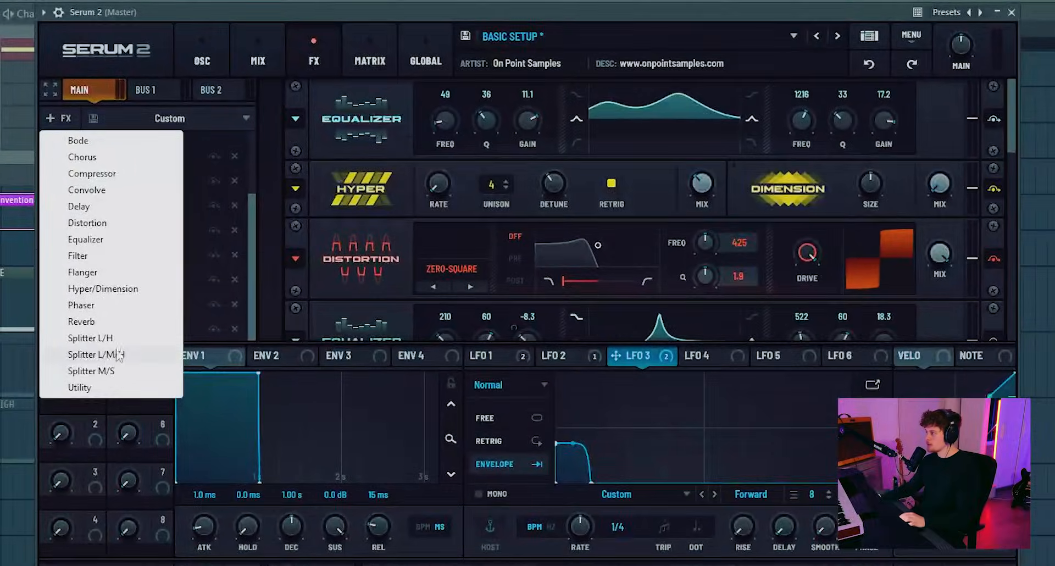
- Add a Splitter L/M/H and reorder the effects so it sits directly before the second Zero-Square distortion
{"action": "left_click", "coordinate": [170, 315]}
{"action": "left_click_drag", "start_coordinate": [198, 203], "coordinate": [197, 295]}
{"action": "left_click_drag", "start_coordinate": [136, 334], "coordinate": [137, 334]}
{"action": "left_click_drag", "start_coordinate": [94, 193], "coordinate": [126, 313]}
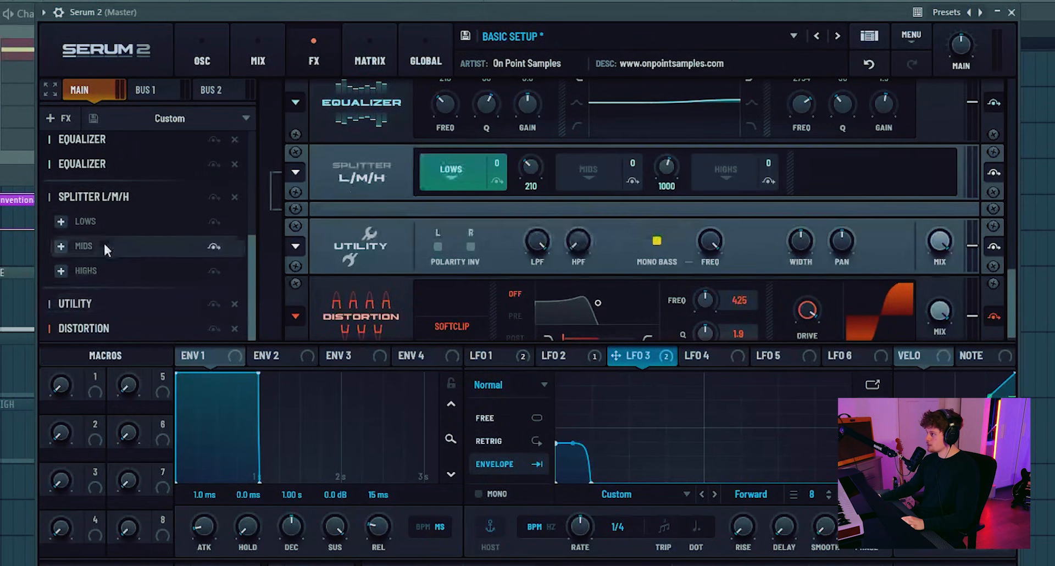
{"action": "left_click_drag", "start_coordinate": [100, 165], "coordinate": [126, 286]}
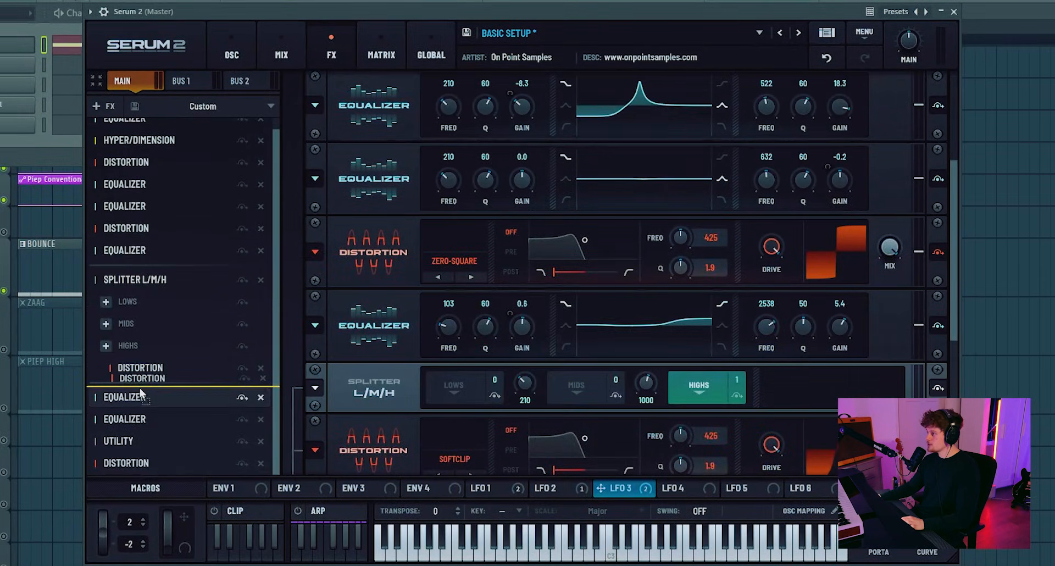
{"action": "left_click_drag", "start_coordinate": [140, 388], "coordinate": [140, 388]}
{"action": "left_click_drag", "start_coordinate": [132, 250], "coordinate": [156, 362]}
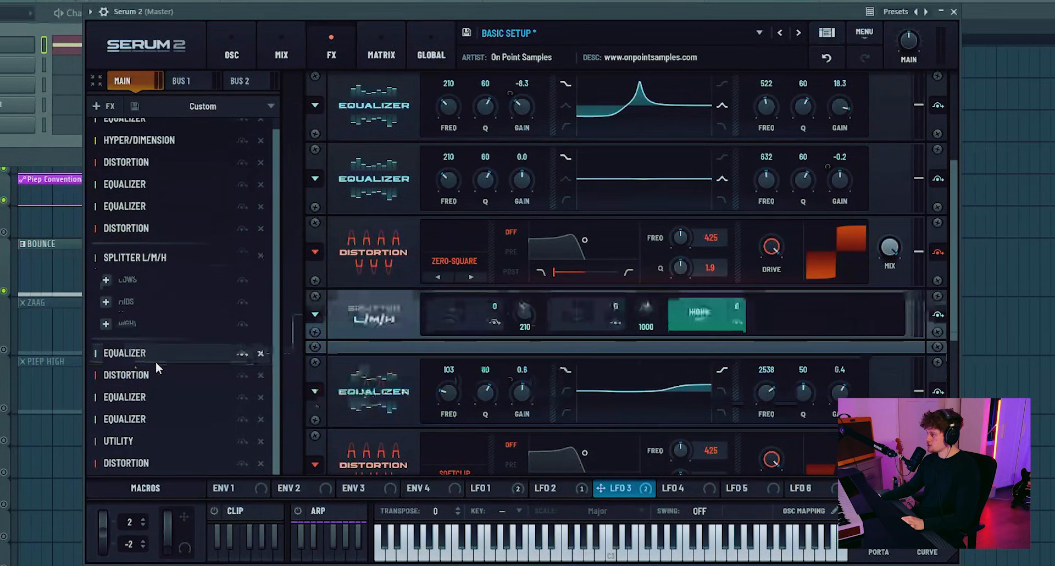
{"action": "left_click_drag", "start_coordinate": [130, 238], "coordinate": [157, 341]}
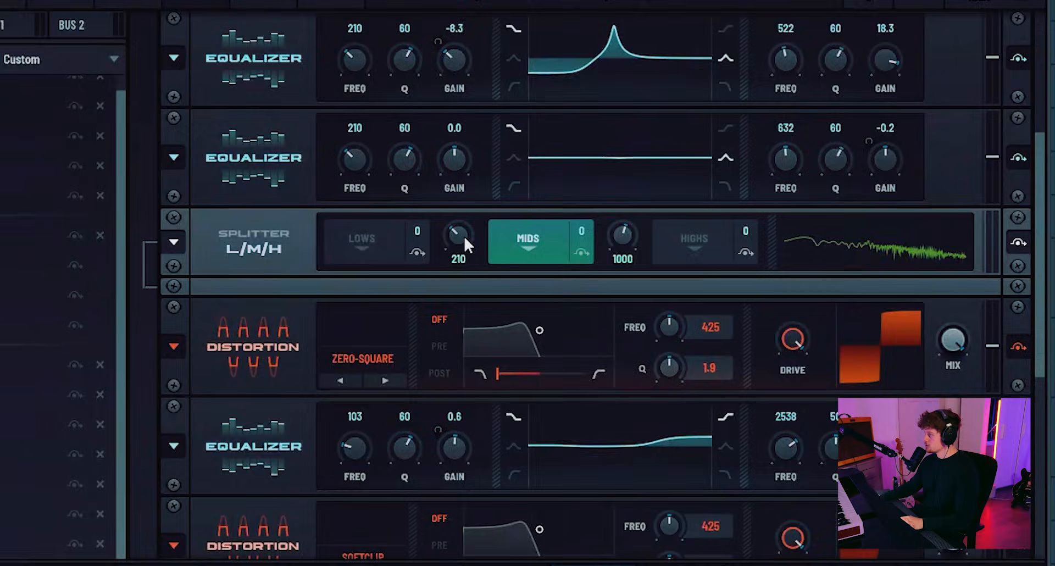
- Set the splitter's low crossover to 307 Hz and add a Filter of type BN 12 to its mids band
{"action": "left_click_drag", "start_coordinate": [506, 235], "coordinate": [458, 236]}
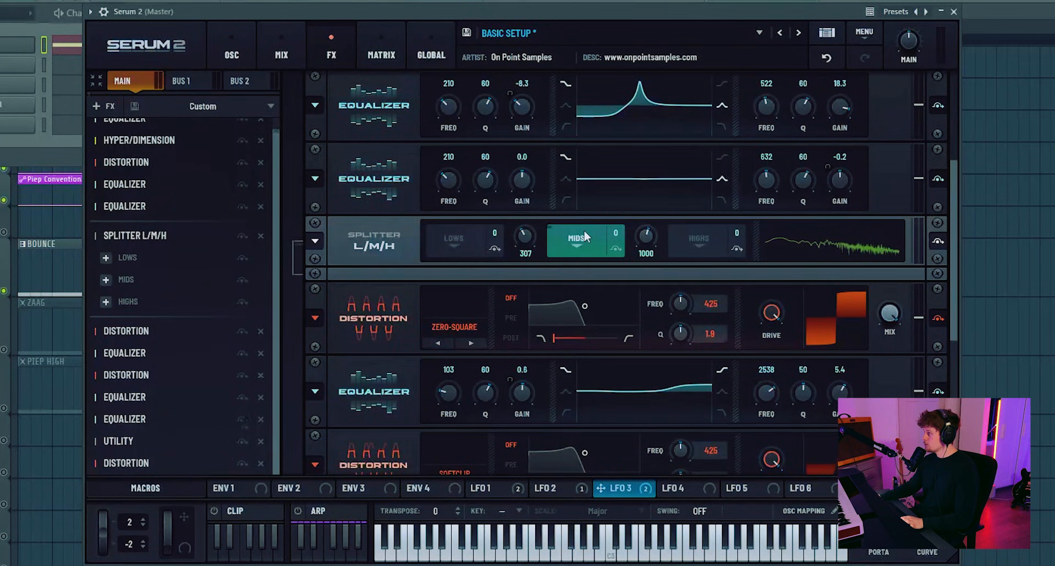
{"action": "left_click", "coordinate": [106, 279]}
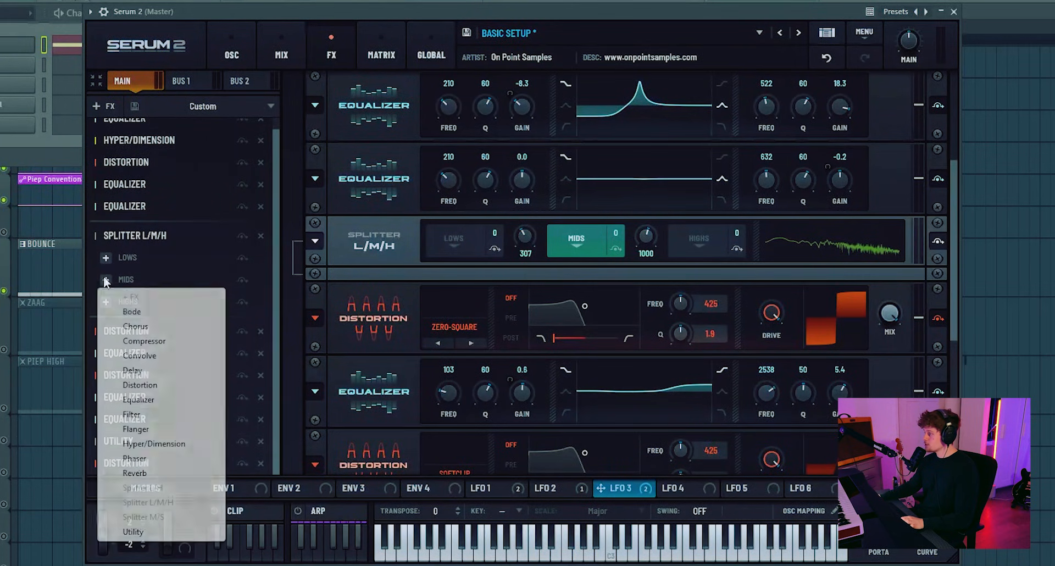
{"action": "left_click", "coordinate": [131, 414]}
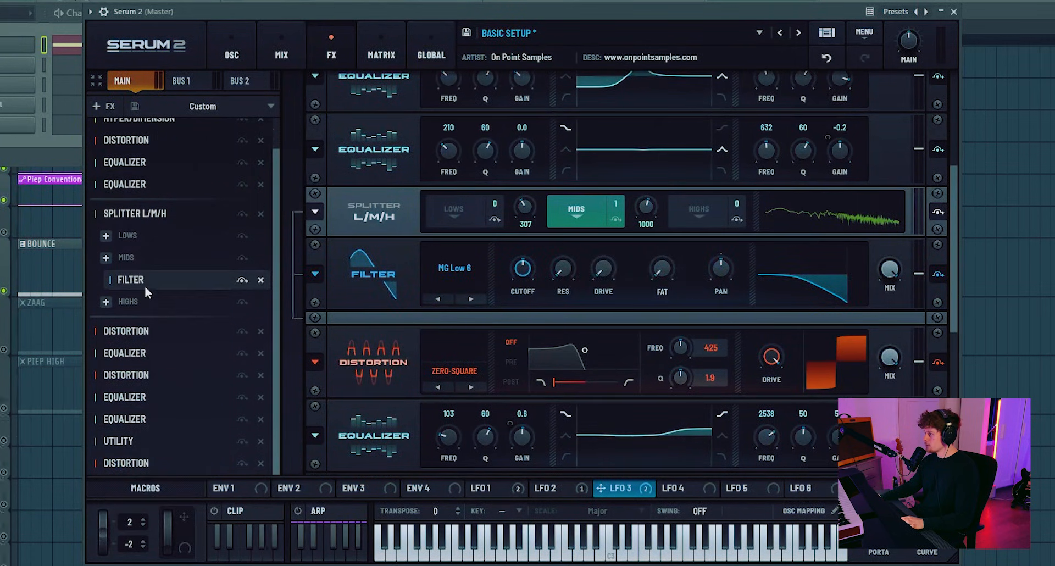
{"action": "left_click", "coordinate": [455, 268]}
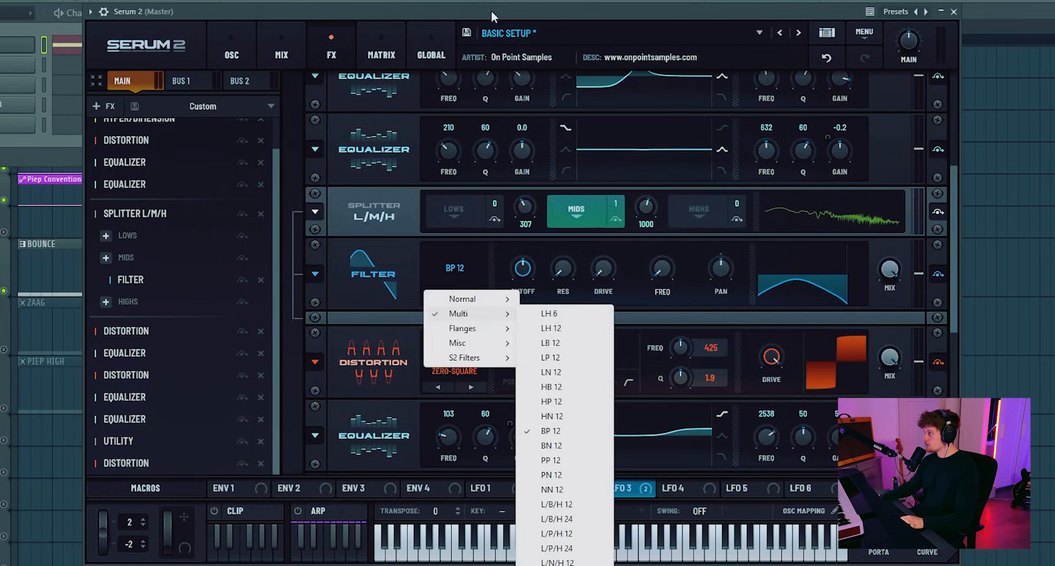
{"action": "left_click", "coordinate": [636, 250]}
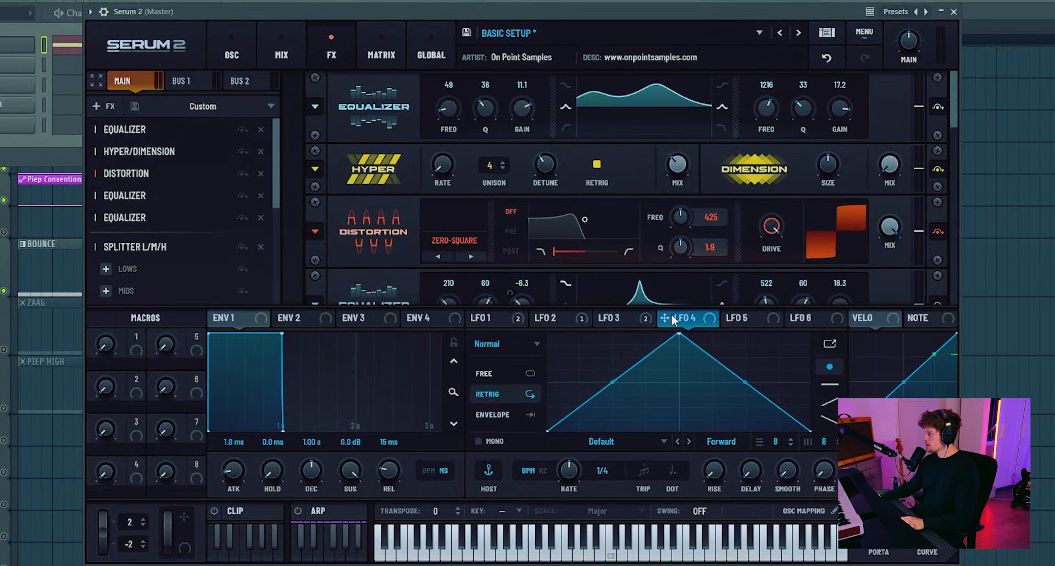
- Shape LFO 4 as a descending zigzag starting at full level, running in Envelope mode
{"action": "left_click_drag", "start_coordinate": [681, 335], "coordinate": [547, 334]}
{"action": "left_click", "coordinate": [505, 416]}
{"action": "double_click", "coordinate": [594, 390]}
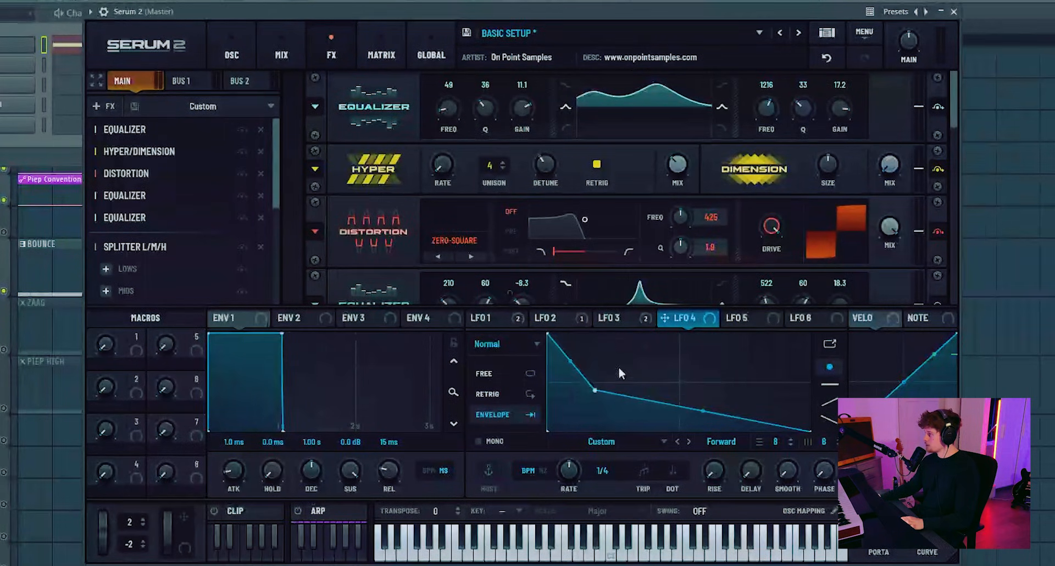
{"action": "double_click", "coordinate": [634, 358]}
{"action": "double_click", "coordinate": [669, 404]}
{"action": "double_click", "coordinate": [726, 381]}
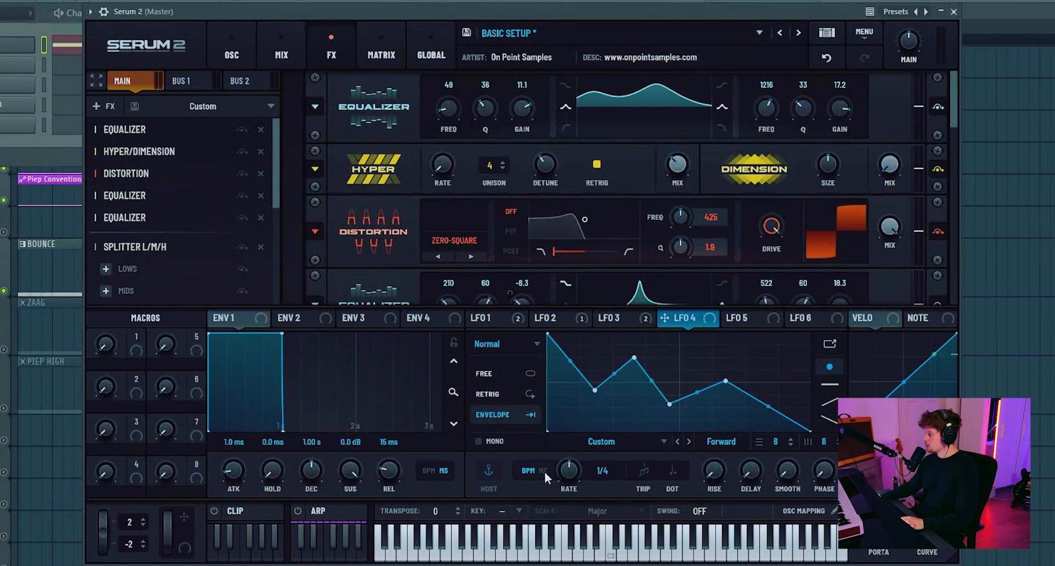
- Modulate the mids filter's cutoff by about 7% and its Freq with LFO 4 at 6.2 Hz, and change the filter type to PN 12
{"action": "scroll", "coordinate": [399, 234], "scroll_direction": "down", "scroll_amount": 6}
{"action": "left_click_drag", "start_coordinate": [691, 321], "coordinate": [509, 213]}
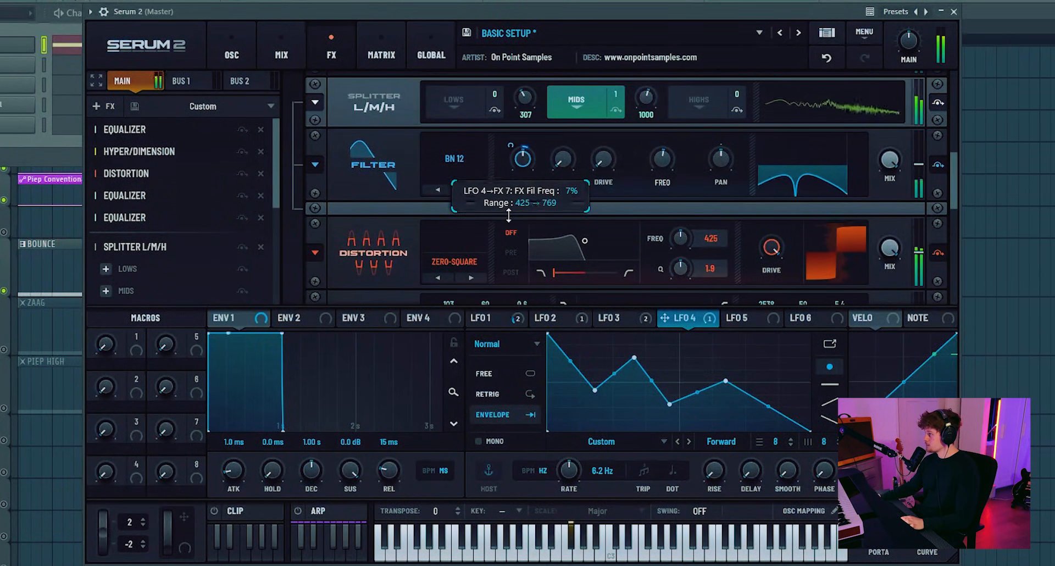
{"action": "left_click_drag", "start_coordinate": [690, 318], "coordinate": [651, 177]}
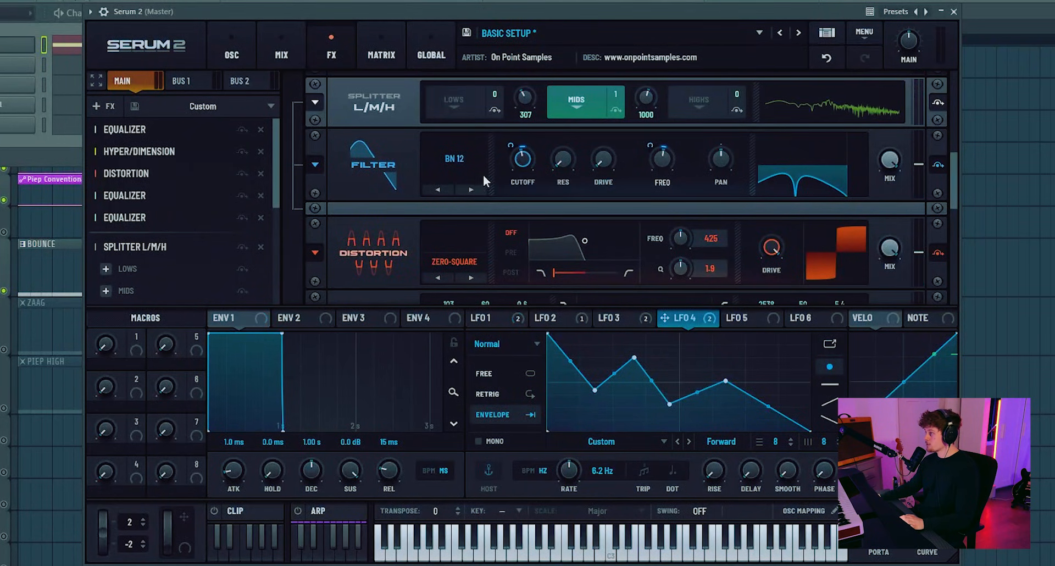
{"action": "left_click", "coordinate": [479, 188]}
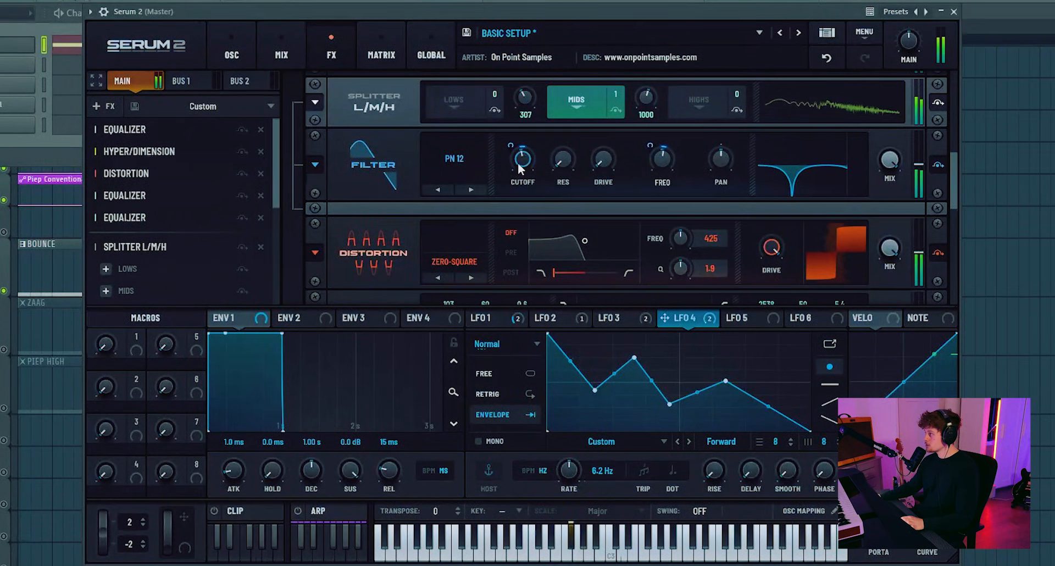
- Change the mids filter's type to HN 12 and fine-tune its Freq
{"action": "left_click", "coordinate": [471, 189]}
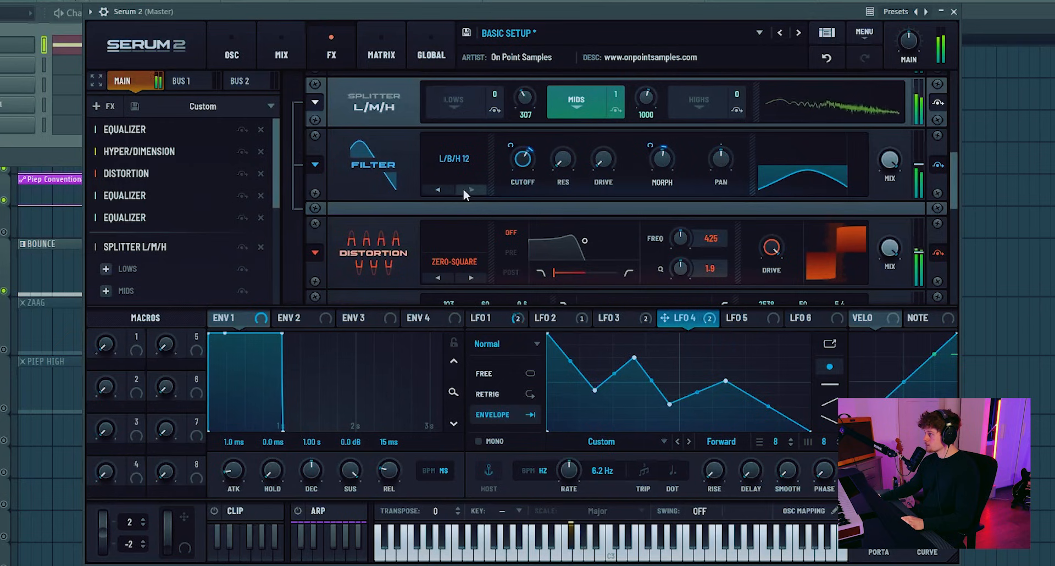
{"action": "left_click", "coordinate": [441, 189]}
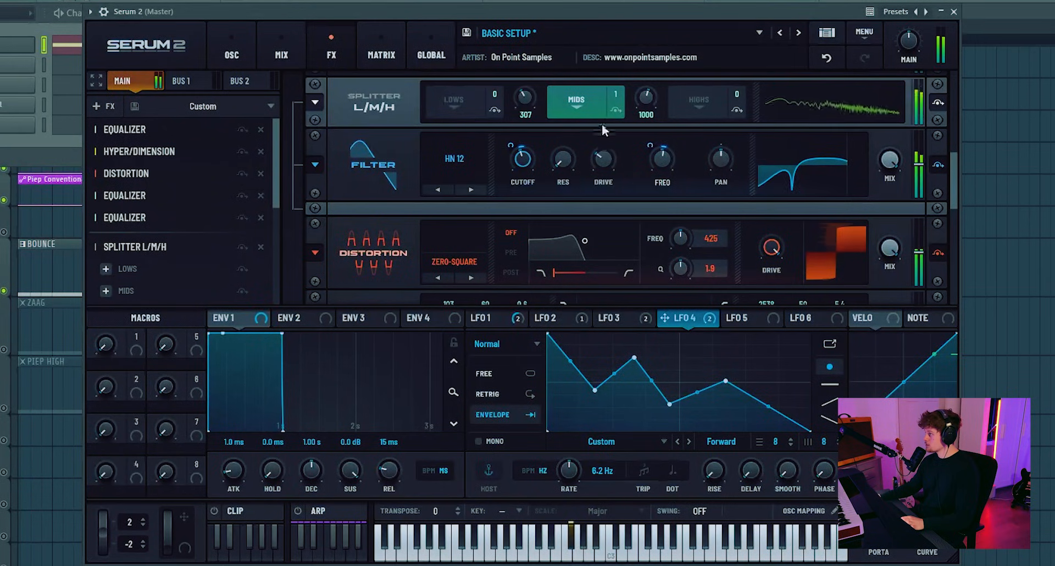
{"action": "left_click_drag", "start_coordinate": [661, 163], "coordinate": [659, 156]}
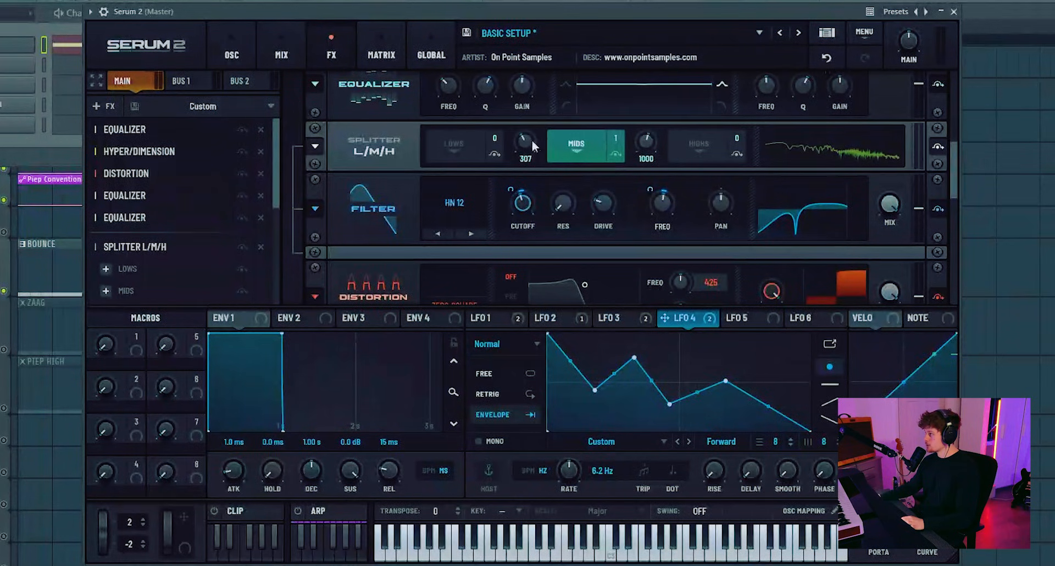
- Experiment with the splitter's crossovers, raising them to 888 Hz and 1678 Hz, and retune the mids filter's cutoff
{"action": "mouse_move", "coordinate": [529, 144]}
{"action": "left_mouse_down"}
{"action": "mouse_move", "coordinate": [527, 158]}
{"action": "mouse_move", "coordinate": [527, 127]}
{"action": "mouse_move", "coordinate": [529, 137]}
{"action": "left_mouse_up"}
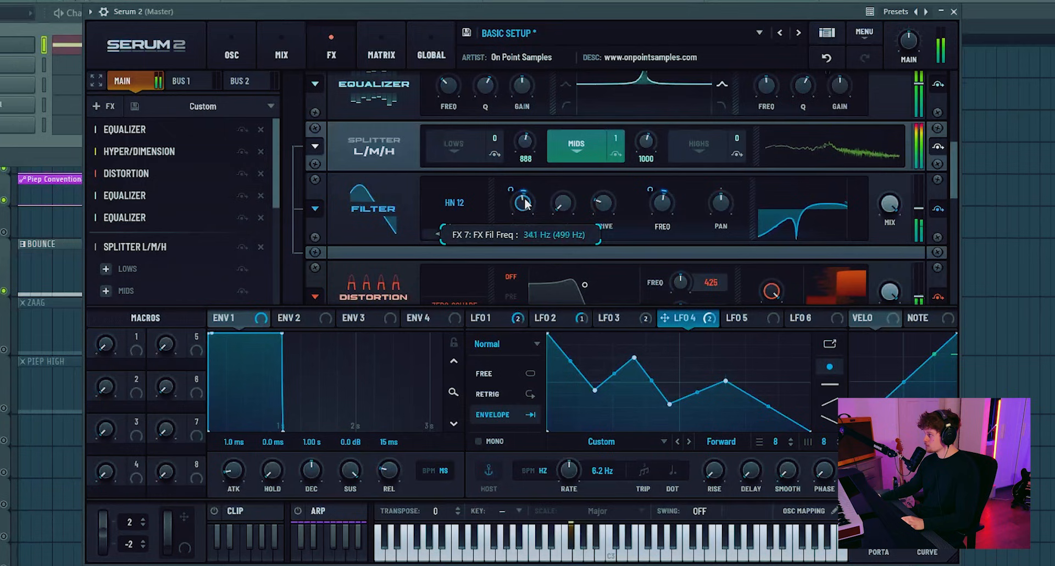
{"action": "mouse_move", "coordinate": [651, 136]}
{"action": "left_mouse_down"}
{"action": "mouse_move", "coordinate": [648, 121]}
{"action": "mouse_move", "coordinate": [651, 131]}
{"action": "left_mouse_up"}
{"action": "mouse_move", "coordinate": [541, 219]}
{"action": "left_mouse_down"}
{"action": "mouse_move", "coordinate": [542, 172]}
{"action": "mouse_move", "coordinate": [532, 216]}
{"action": "left_mouse_up"}
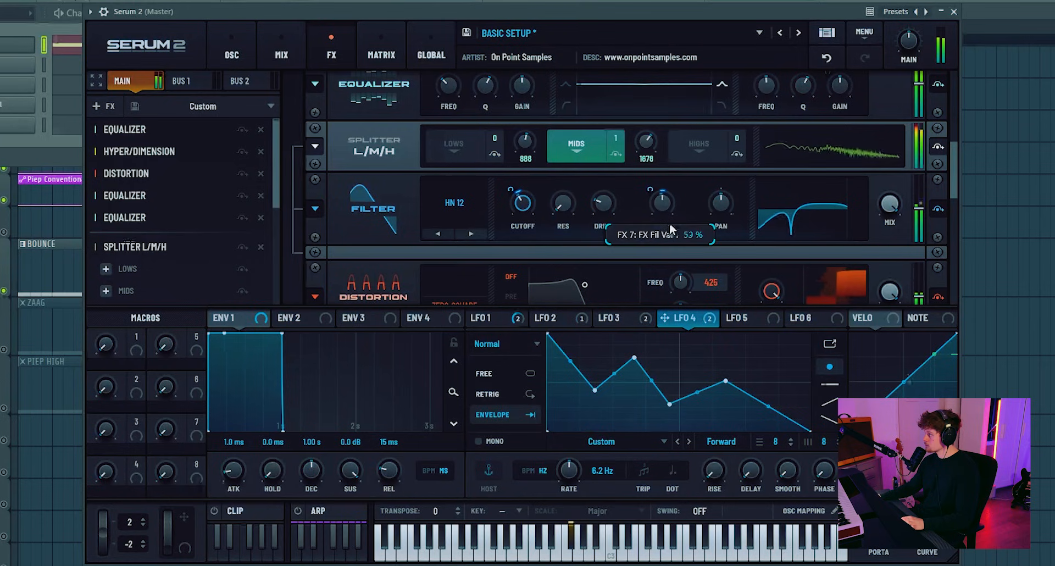
{"action": "left_click_drag", "start_coordinate": [648, 142], "coordinate": [653, 167]}
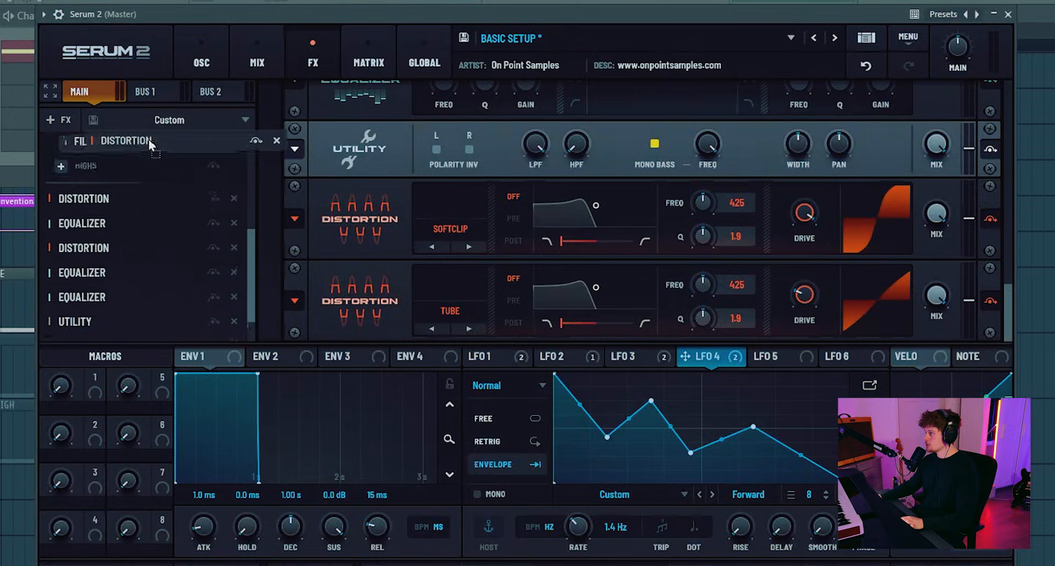
- Place the new distortion directly after the splitter and set it to Sin Fold with reduced drive and about 64% mix
{"action": "left_click_drag", "start_coordinate": [148, 140], "coordinate": [132, 279]}
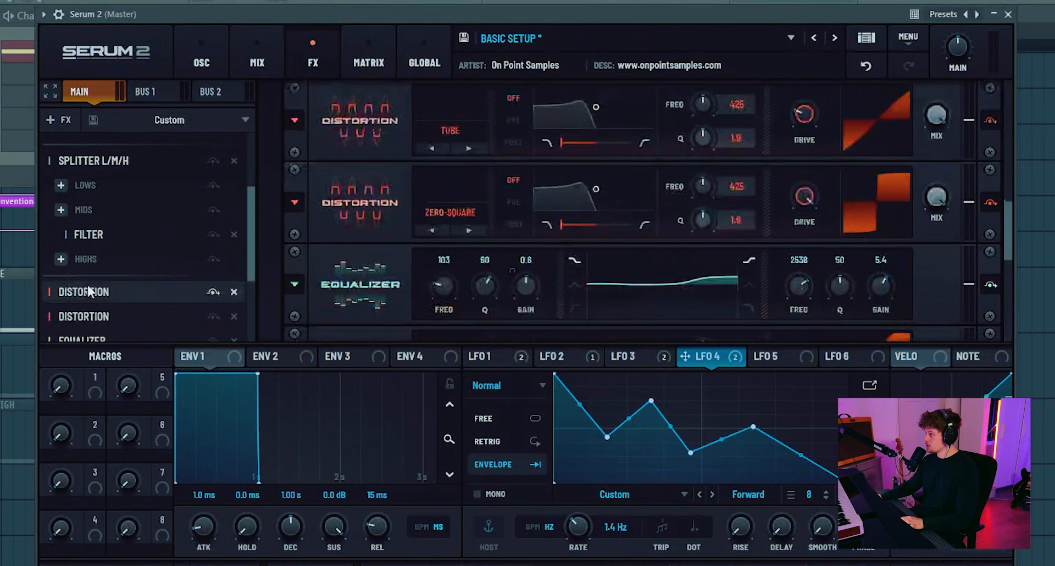
{"action": "left_click", "coordinate": [455, 212]}
{"action": "left_click", "coordinate": [444, 132]}
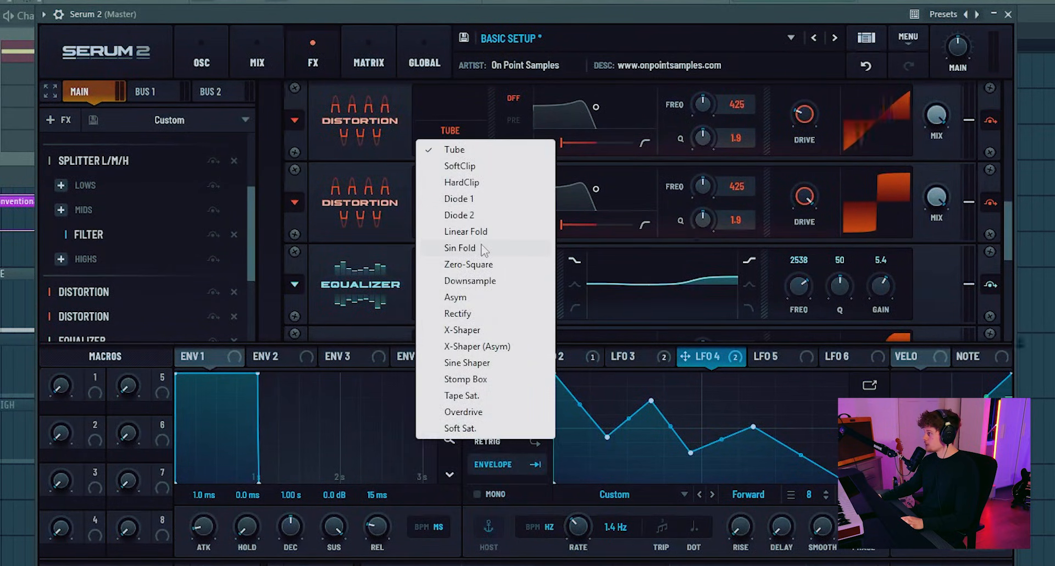
{"action": "left_click", "coordinate": [483, 249]}
{"action": "scroll", "coordinate": [357, 196], "scroll_direction": "up", "scroll_amount": 2}
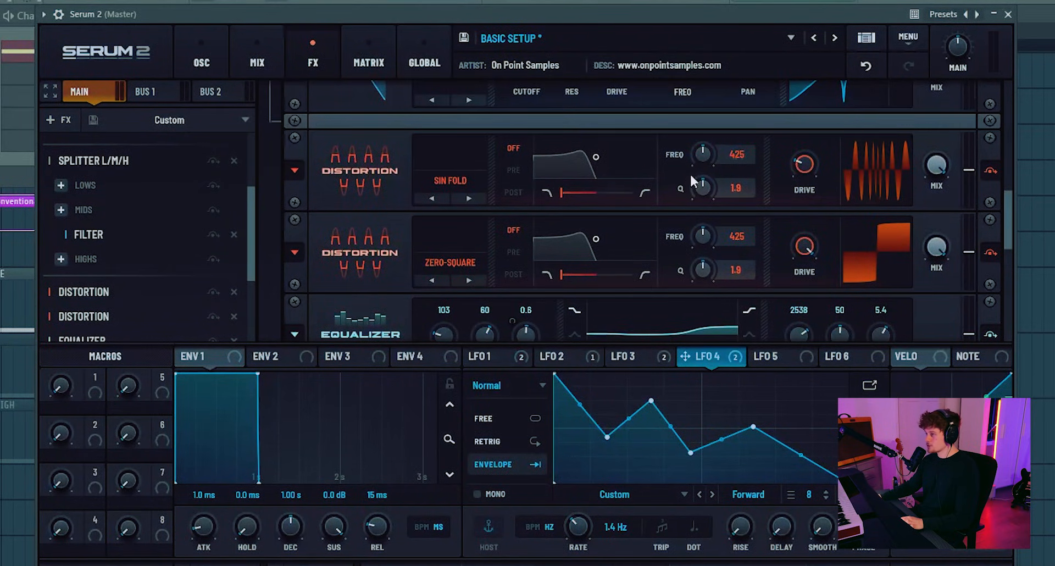
{"action": "mouse_move", "coordinate": [808, 174]}
{"action": "left_mouse_down"}
{"action": "mouse_move", "coordinate": [808, 188]}
{"action": "mouse_move", "coordinate": [797, 167]}
{"action": "mouse_move", "coordinate": [811, 167]}
{"action": "mouse_move", "coordinate": [805, 177]}
{"action": "left_mouse_up"}
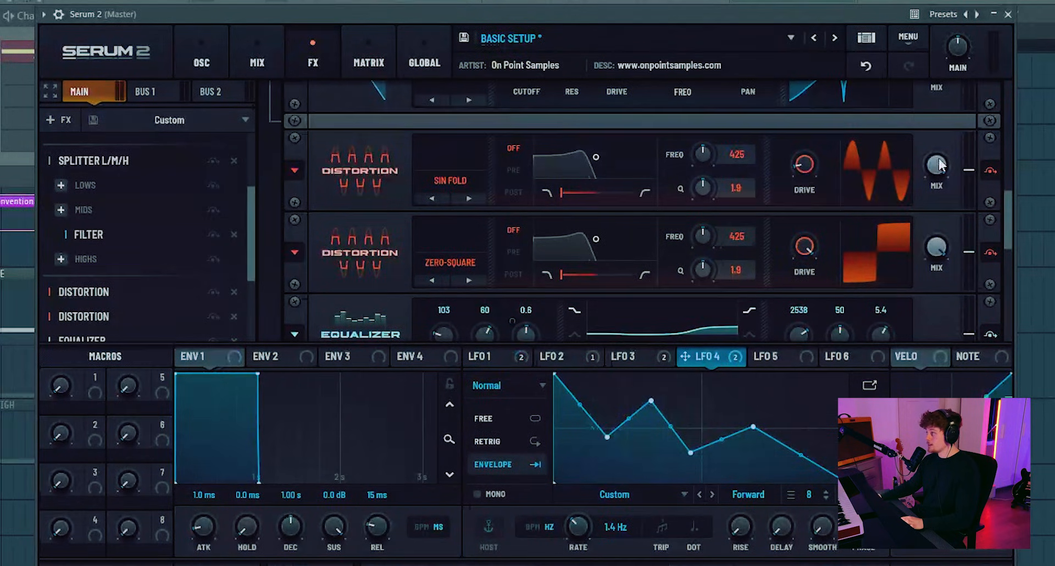
{"action": "left_click_drag", "start_coordinate": [936, 164], "coordinate": [925, 221]}
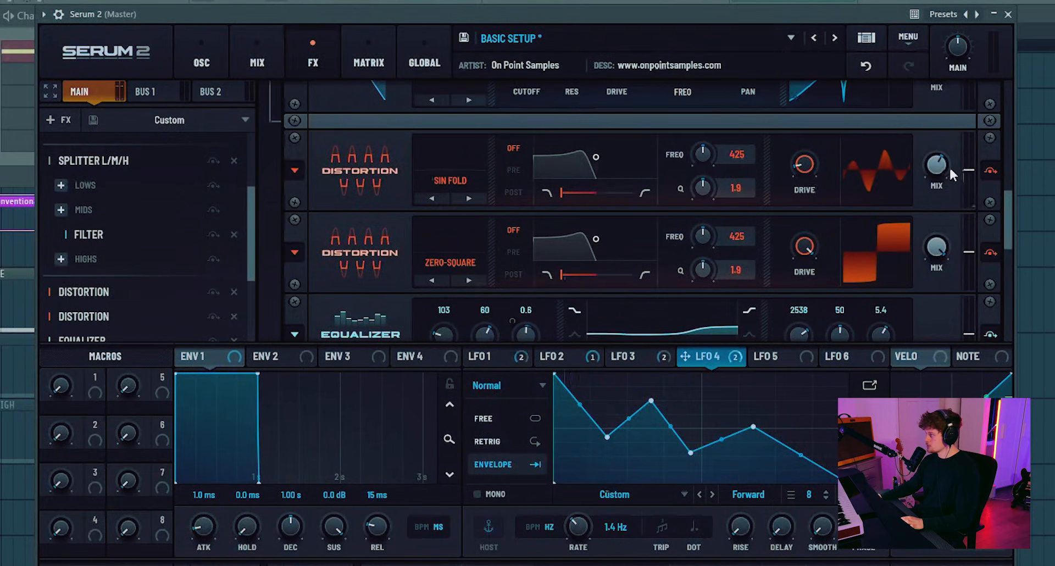
- Enable the Sin Fold distortion's pre filter, shift it towards high-pass, and tune it to 1236 Hz with a Q of 2.3
{"action": "left_click", "coordinate": [520, 168]}
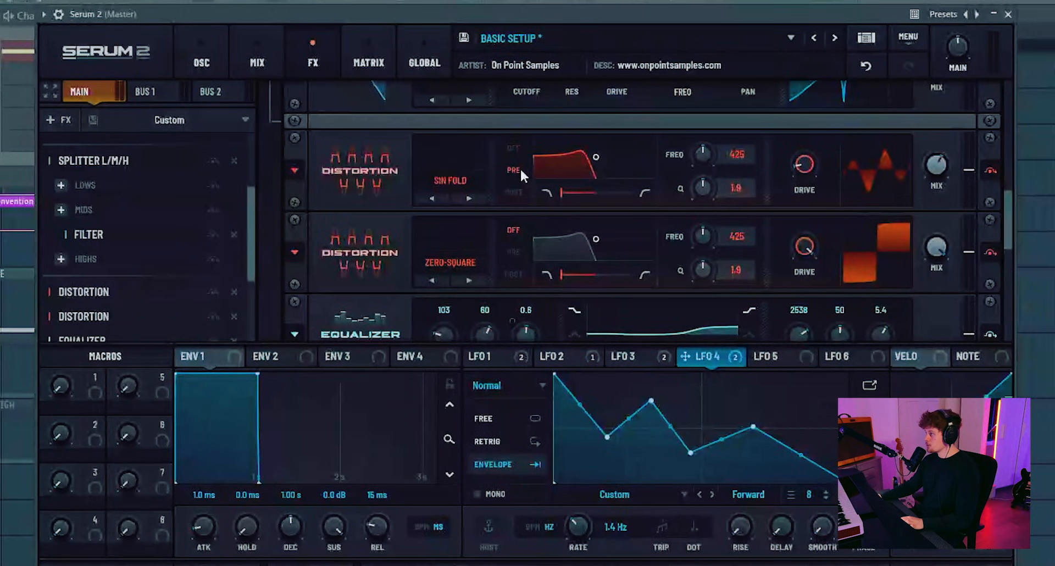
{"action": "left_click_drag", "start_coordinate": [566, 193], "coordinate": [620, 197]}
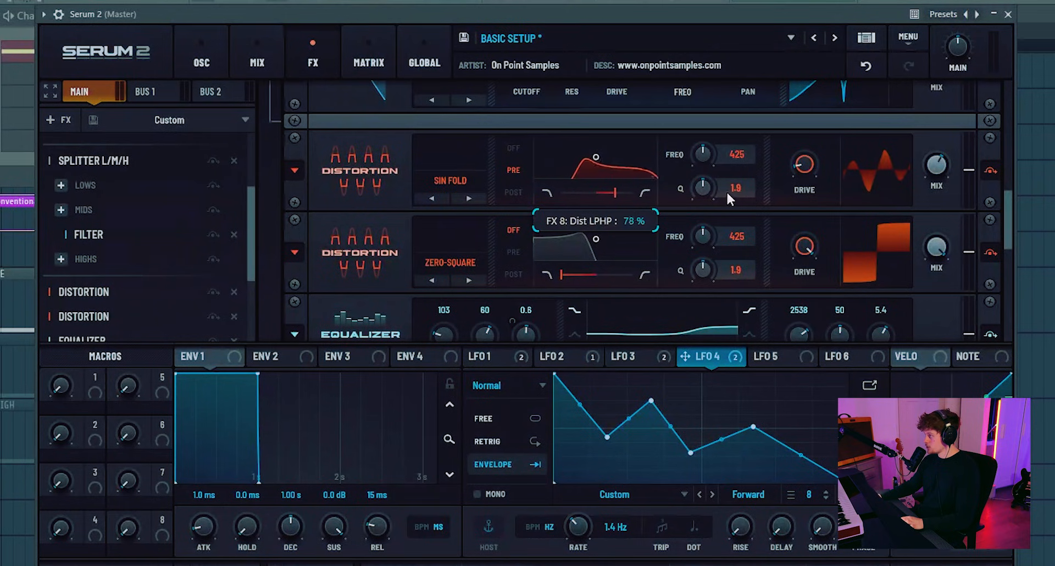
{"action": "left_click_drag", "start_coordinate": [599, 157], "coordinate": [621, 169]}
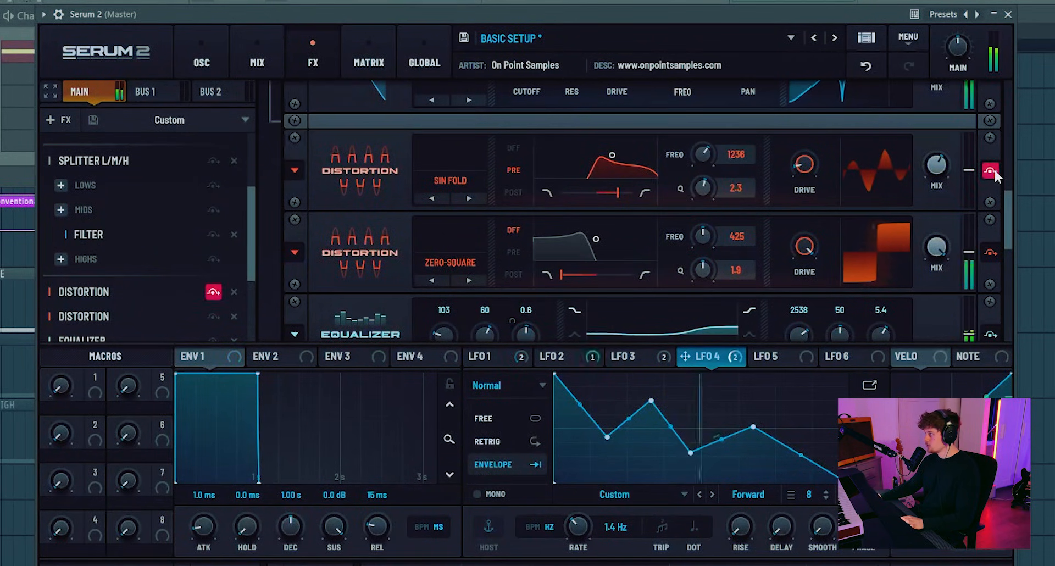
{"action": "mouse_move", "coordinate": [937, 169]}
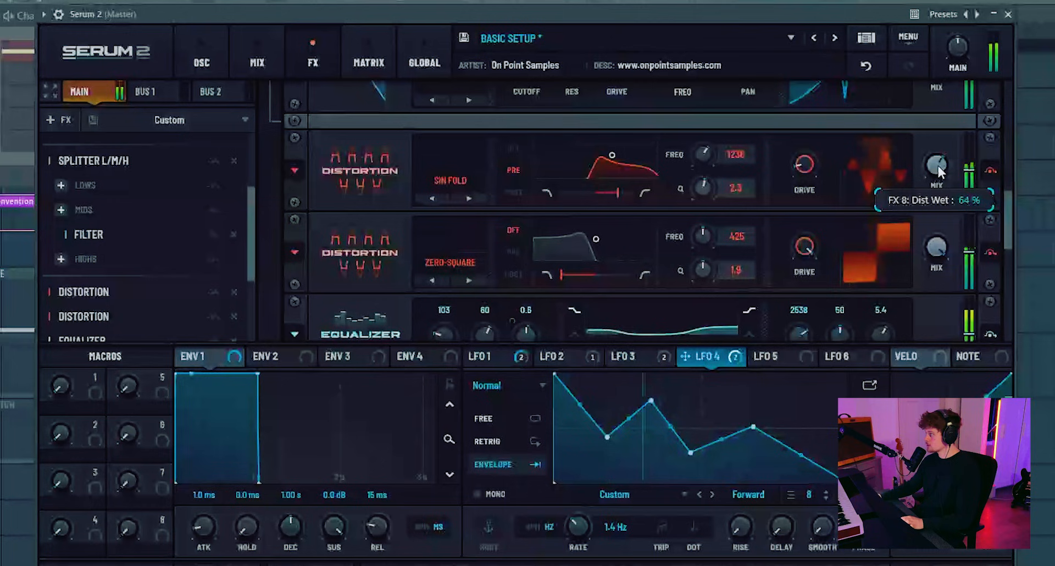
{"action": "mouse_move", "coordinate": [803, 164]}
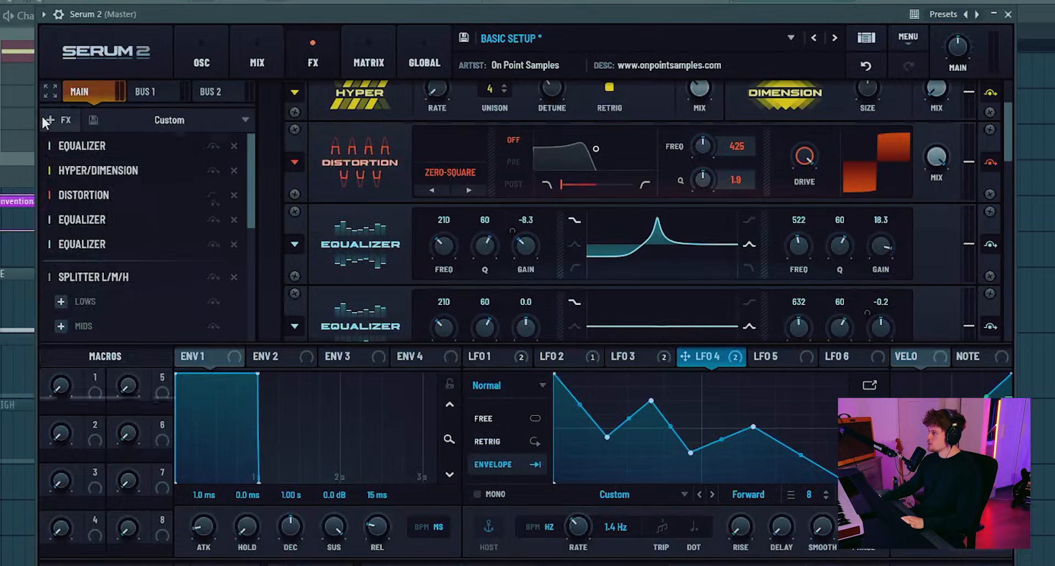
- Add a Phs 48+ Filter to the effects chain directly before the splitter and reduce its mix
{"action": "left_click", "coordinate": [48, 120]}
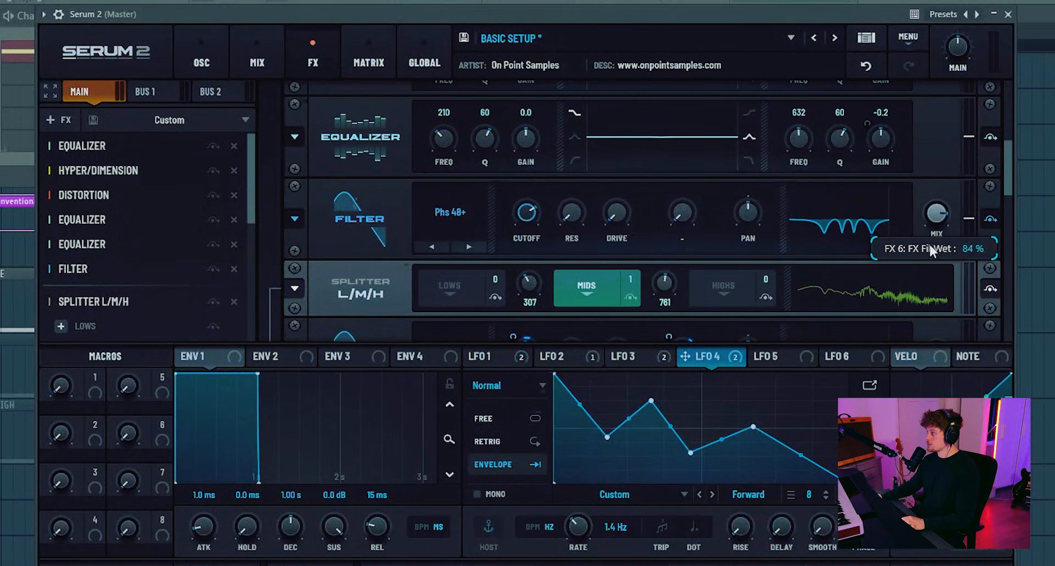
{"action": "left_click_drag", "start_coordinate": [924, 259], "coordinate": [920, 268]}
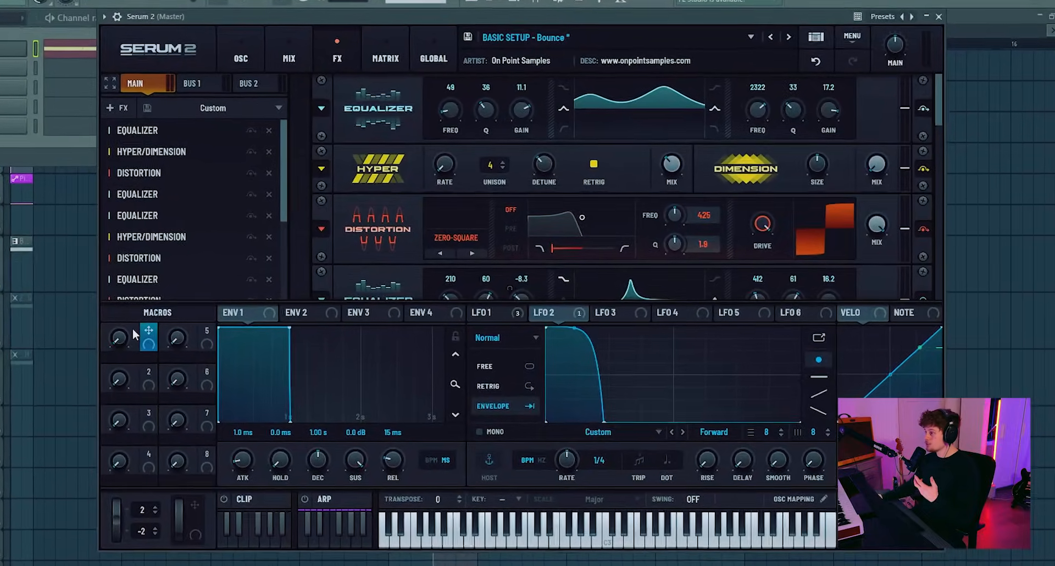
- Assign Macro 1 to the first equalizer's high-band frequency and name the macro Pretone
{"action": "left_click_drag", "start_coordinate": [148, 332], "coordinate": [755, 113]}
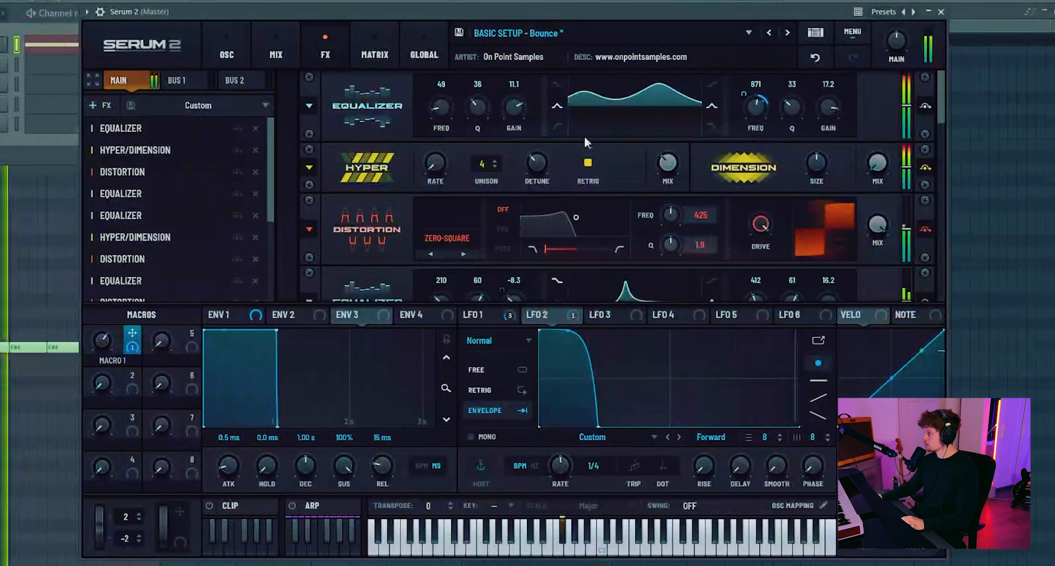
{"action": "mouse_move", "coordinate": [763, 108]}
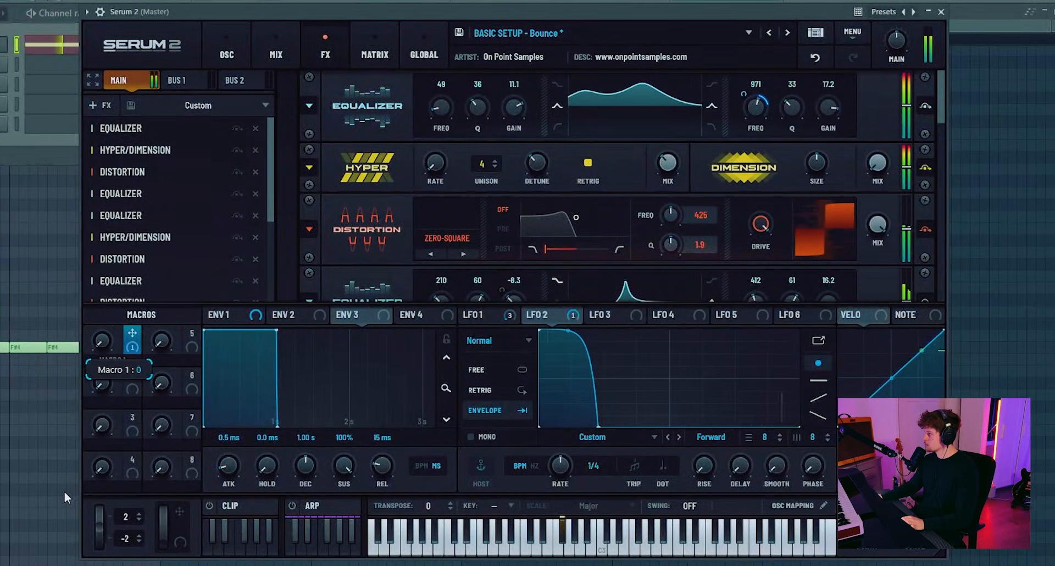
{"action": "double_click", "coordinate": [112, 362]}
{"action": "type", "text": "pr"}
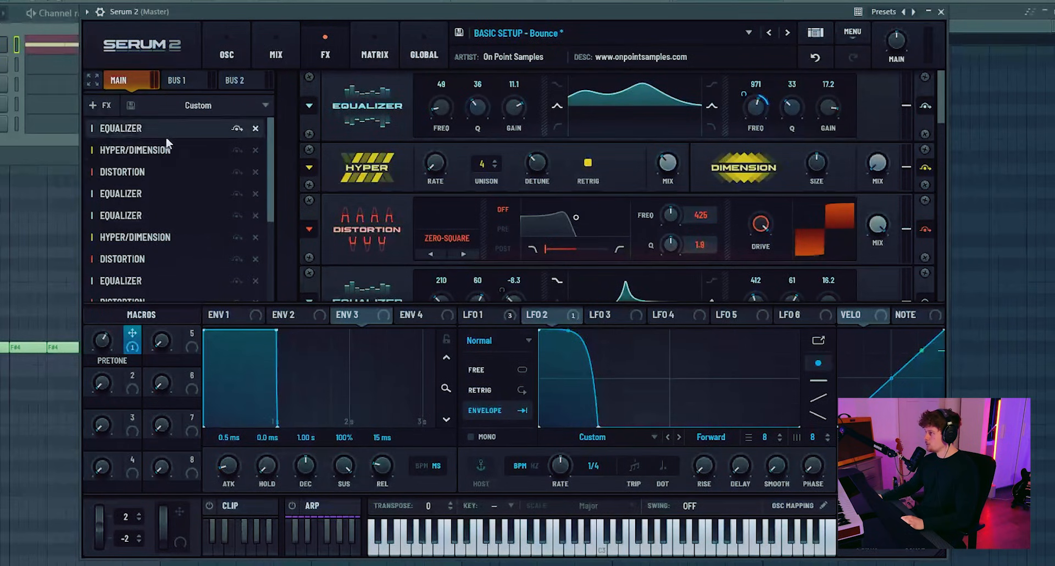
- Assign Macro 5 to the detune of both Hyper effects
{"action": "left_click_drag", "start_coordinate": [429, 247], "coordinate": [533, 124]}
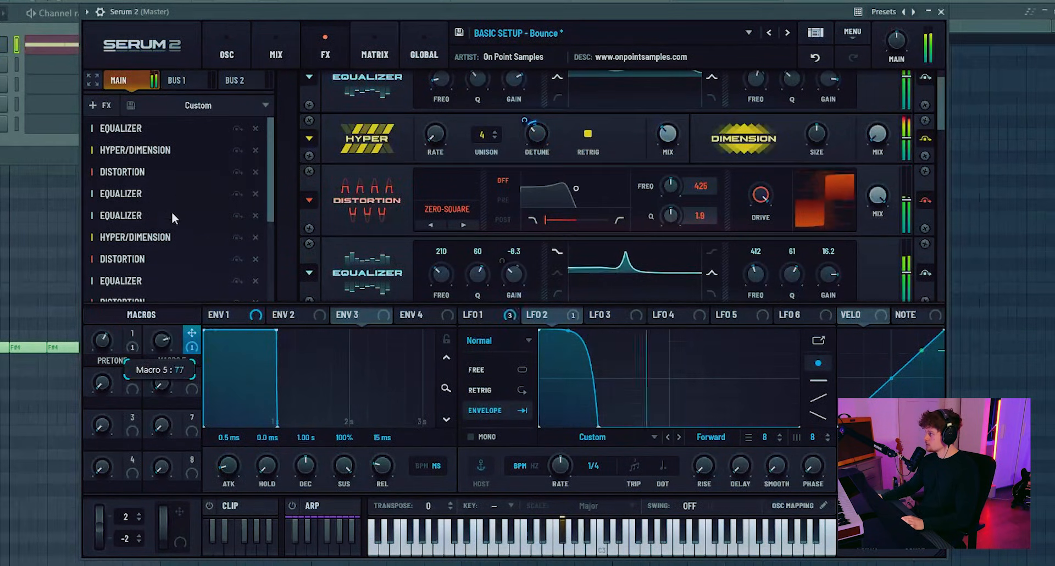
{"action": "left_click_drag", "start_coordinate": [162, 341], "coordinate": [148, 434]}
{"action": "scroll", "coordinate": [365, 162], "scroll_direction": "down", "scroll_amount": 2}
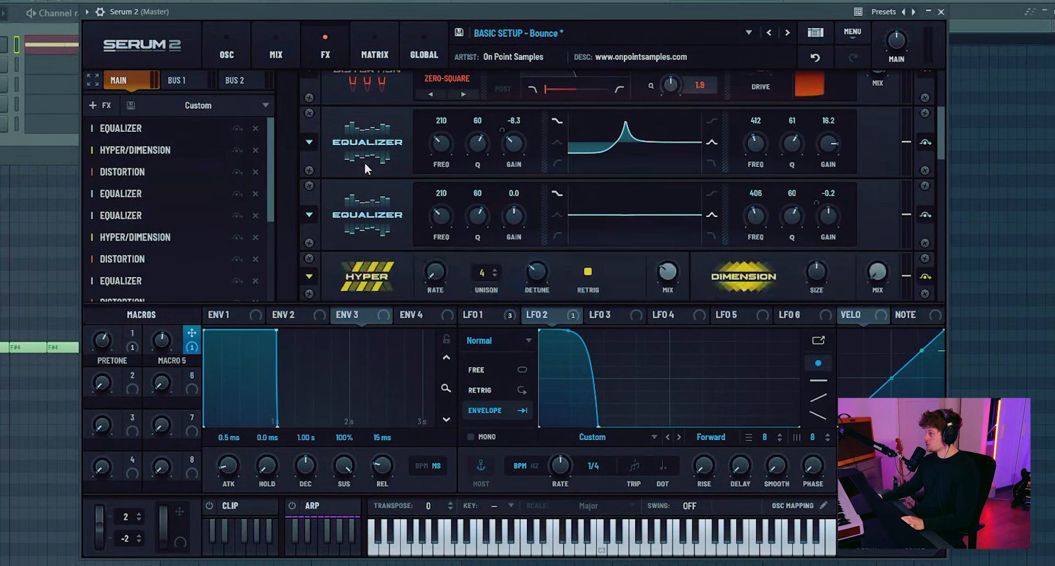
{"action": "left_click_drag", "start_coordinate": [189, 335], "coordinate": [527, 246]}
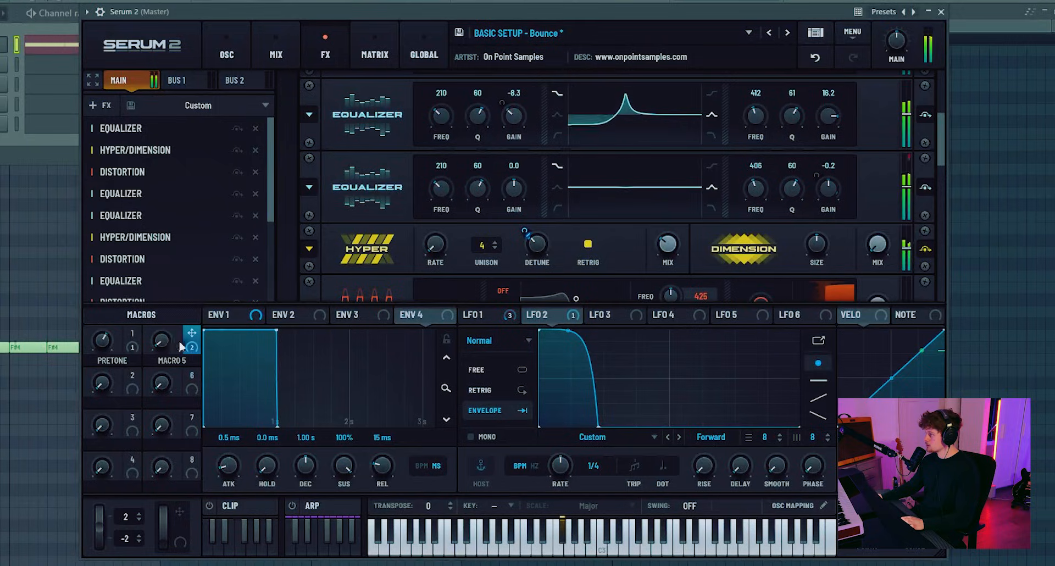
- Raise Macro 5 slightly and name it Tone - Detune
{"action": "left_click_drag", "start_coordinate": [169, 344], "coordinate": [165, 319]}
{"action": "double_click", "coordinate": [163, 357]}
{"action": "type", "text": "ton"}
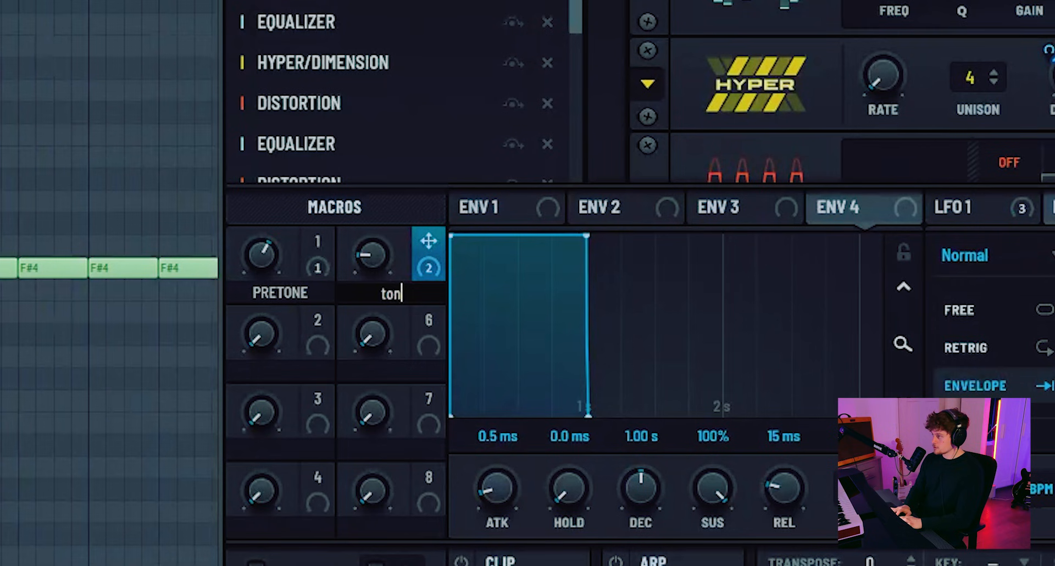
{"action": "type", "text": "e-detone"}
{"action": "key", "text": "Return"}
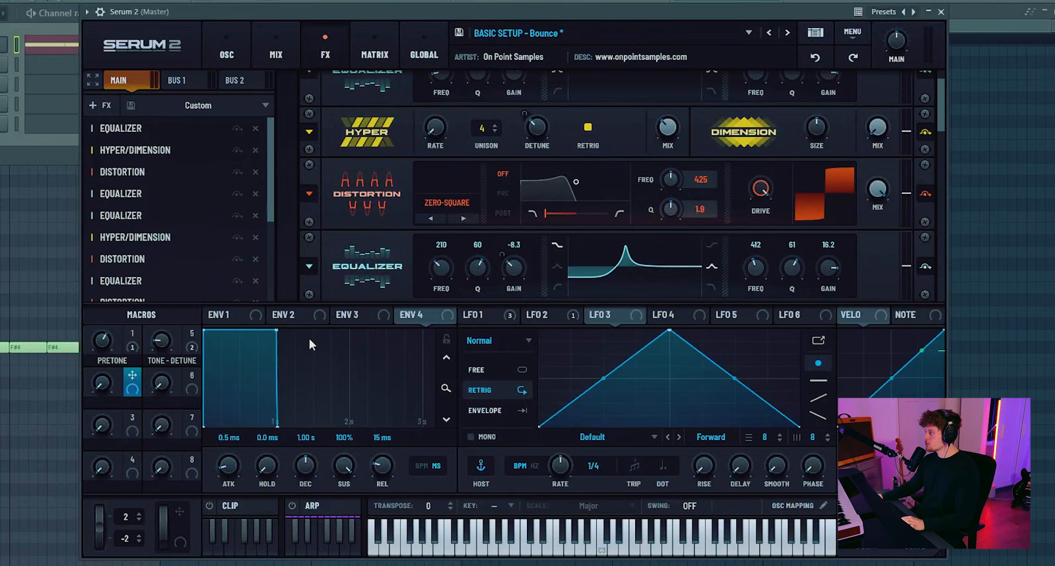
- Assign Macro 2 to the high-band frequency of both equalizers after the first distortion, with an amount of 16% on the second one
{"action": "scroll", "coordinate": [348, 212], "scroll_direction": "down", "scroll_amount": 2}
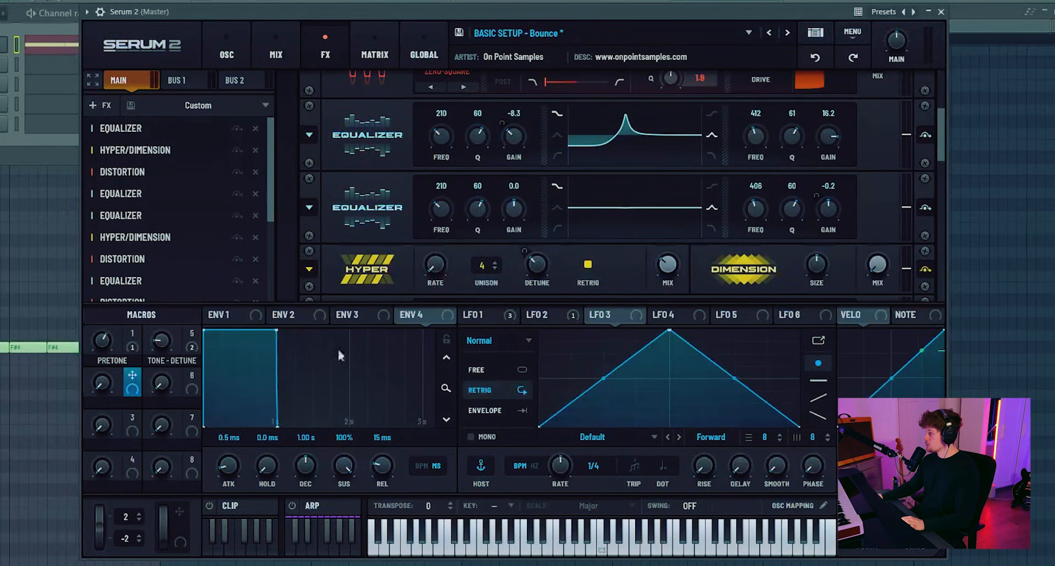
{"action": "left_click_drag", "start_coordinate": [135, 380], "coordinate": [754, 164]}
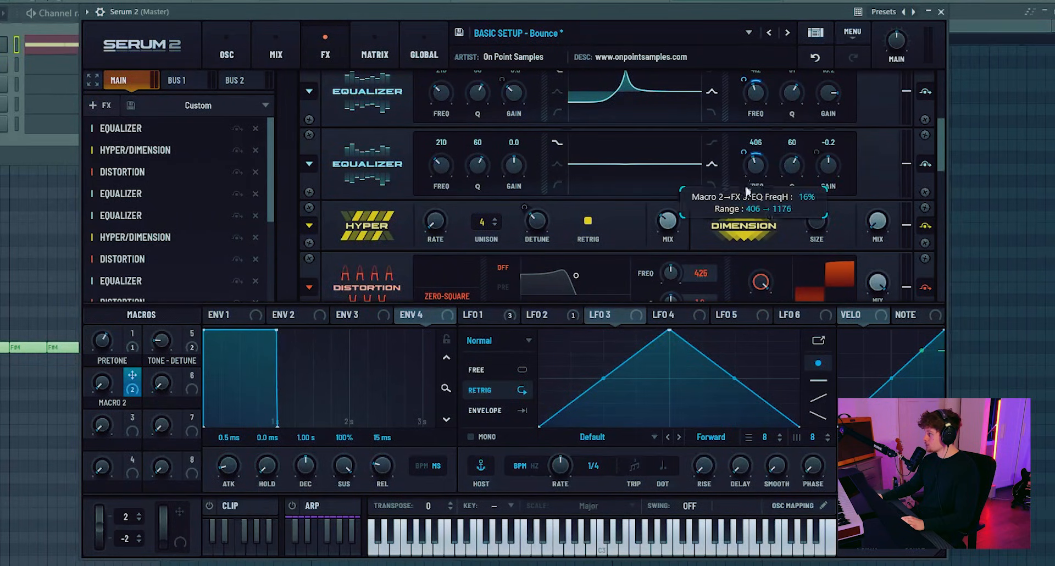
{"action": "key", "text": "space"}
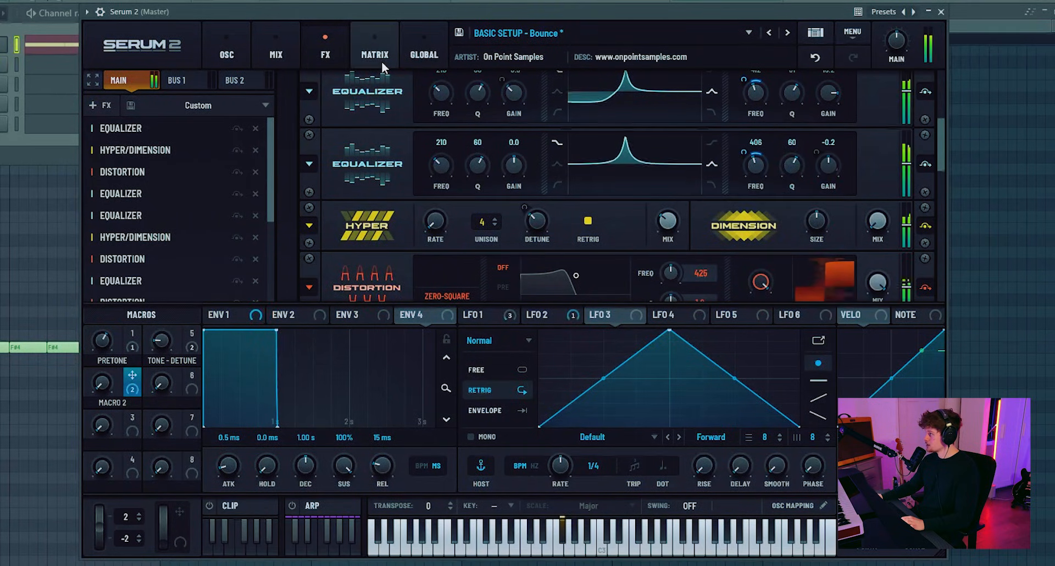
{"action": "left_click", "coordinate": [382, 61]}
{"action": "double_click", "coordinate": [338, 245]}
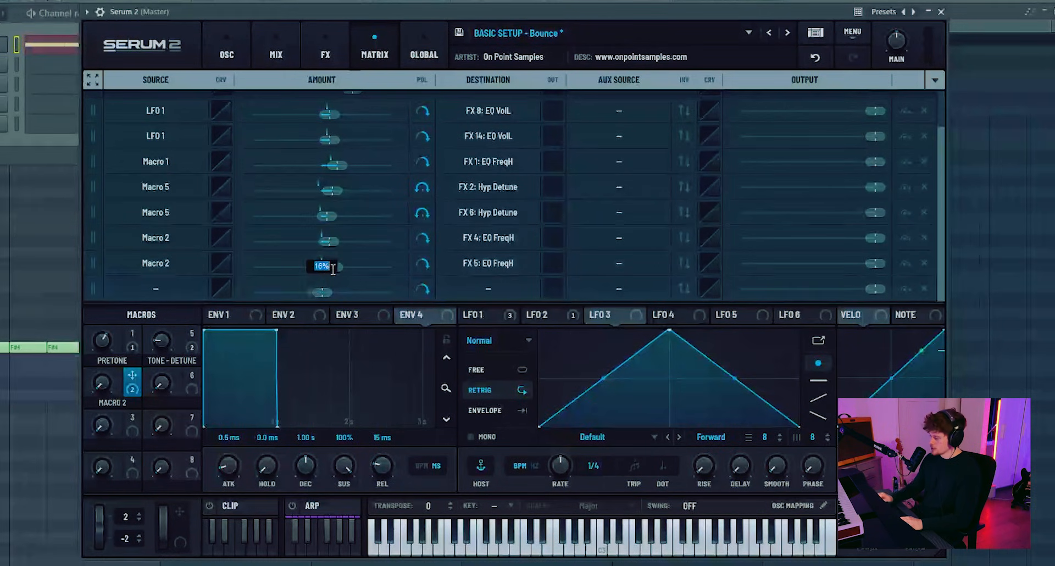
- Name Macro 2 Peak Tone
{"action": "left_click", "coordinate": [227, 55]}
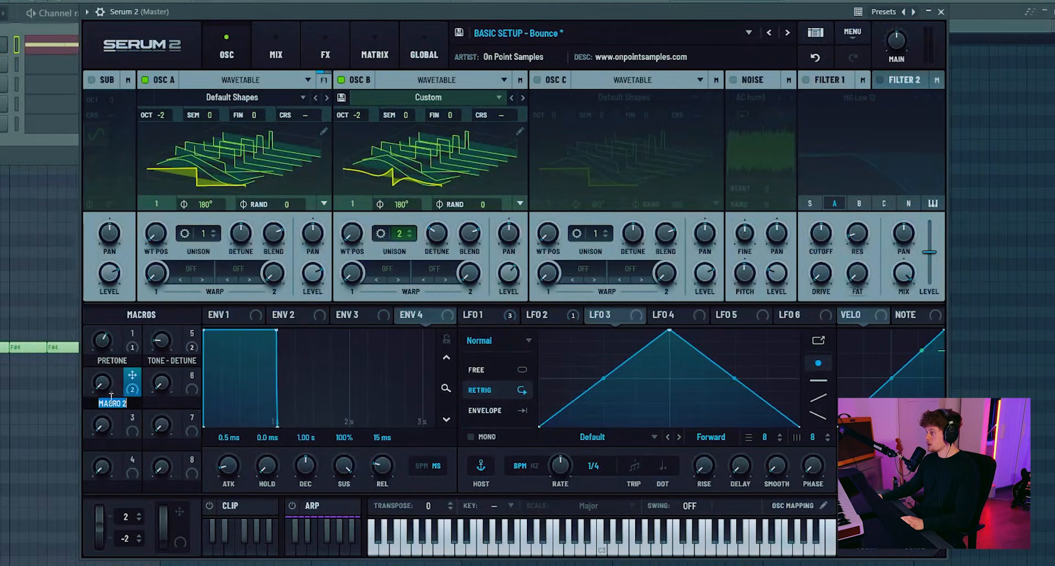
{"action": "key", "text": "BackSpace"}
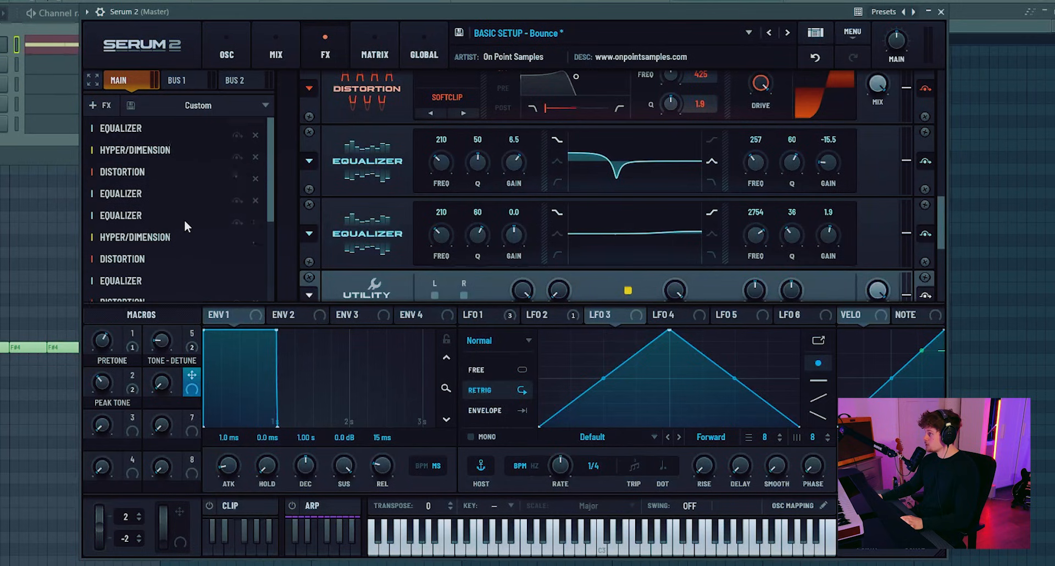
- Assign Macro 6 to the low-band gain of the first equalizer after the distortion and set that gain to -12.9 dB
{"action": "left_click", "coordinate": [155, 193]}
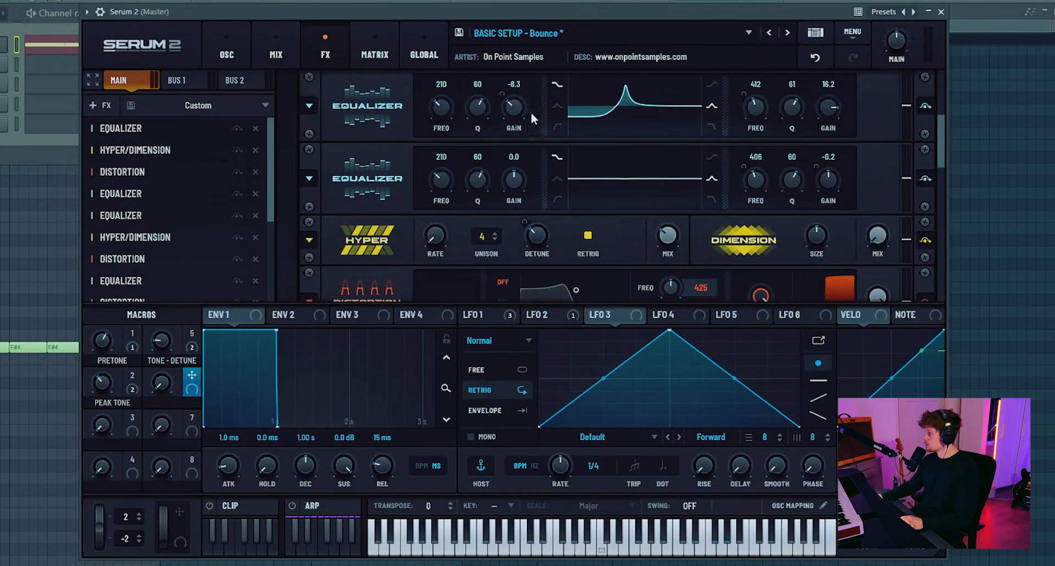
{"action": "left_click", "coordinate": [485, 315]}
{"action": "left_click_drag", "start_coordinate": [192, 383], "coordinate": [500, 86]}
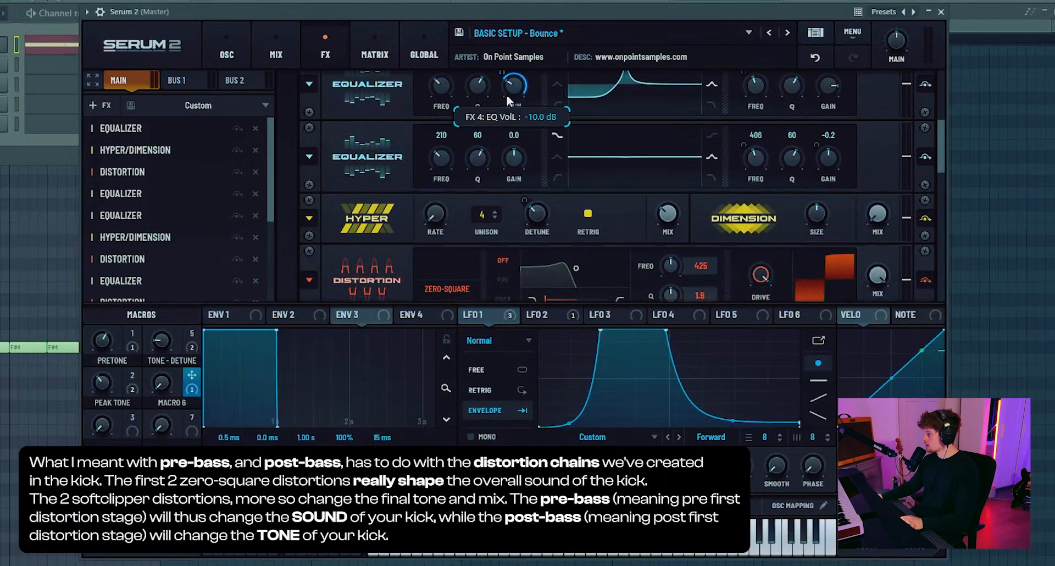
{"action": "scroll", "coordinate": [539, 113], "scroll_direction": "up", "scroll_amount": 2}
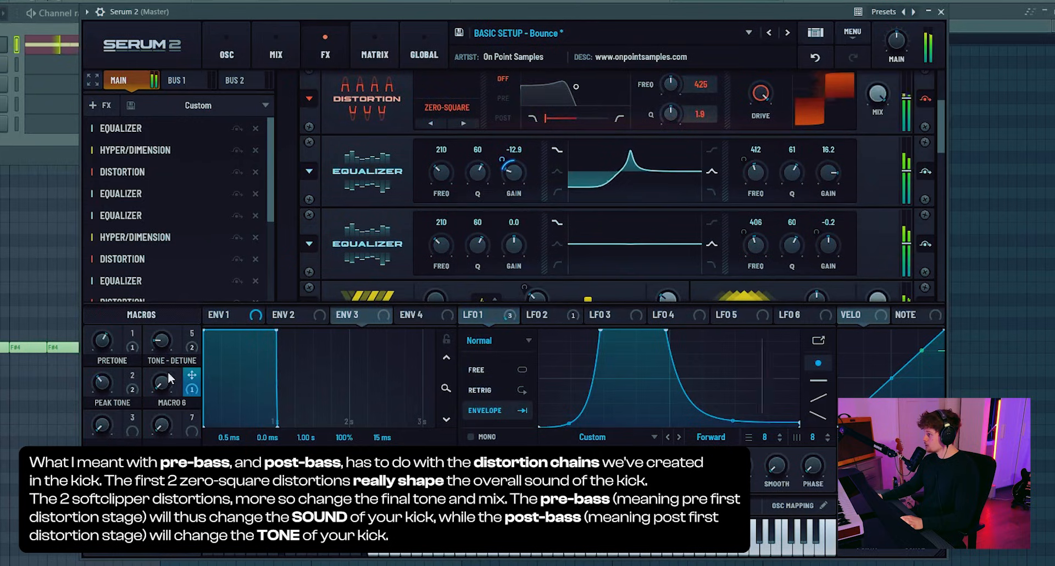
- Name Macro 6 Predist Bass Lv
{"action": "double_click", "coordinate": [172, 402]}
{"action": "type", "text": "pre"}
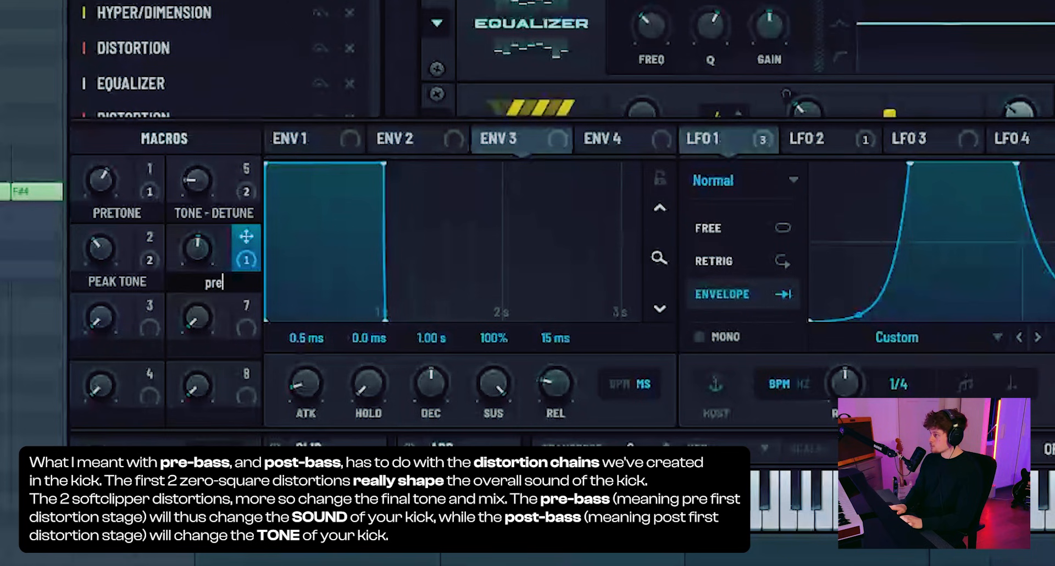
{"action": "type", "text": "lvl"}
{"action": "key", "text": "Return"}
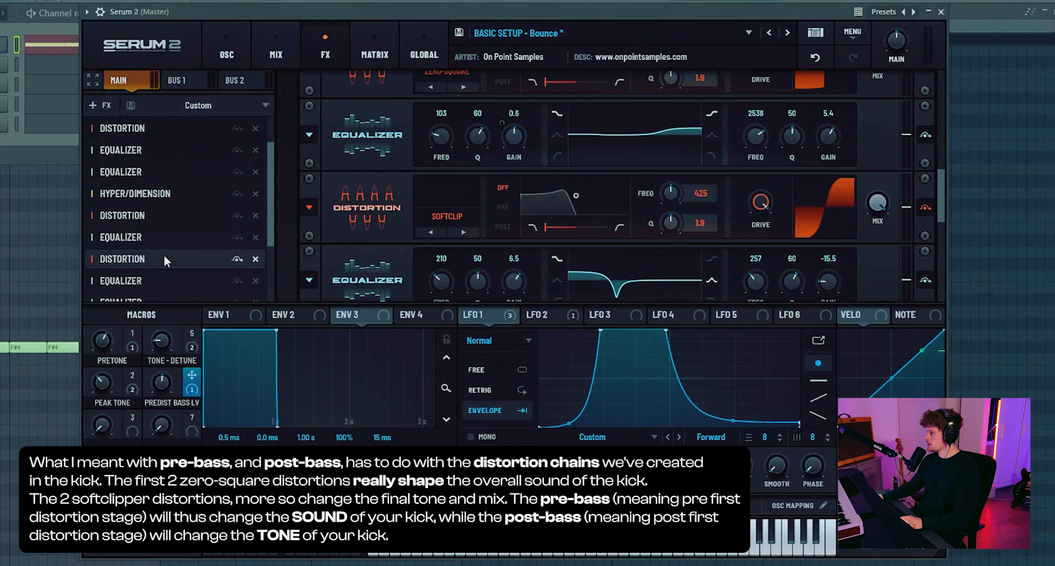
- Assign Macro 7 to the low-band gain of the equalizer right after the softclip distortion and set that gain to 1.1 dB
{"action": "scroll", "coordinate": [164, 255], "scroll_direction": "down", "scroll_amount": 3}
{"action": "left_click", "coordinate": [144, 195]}
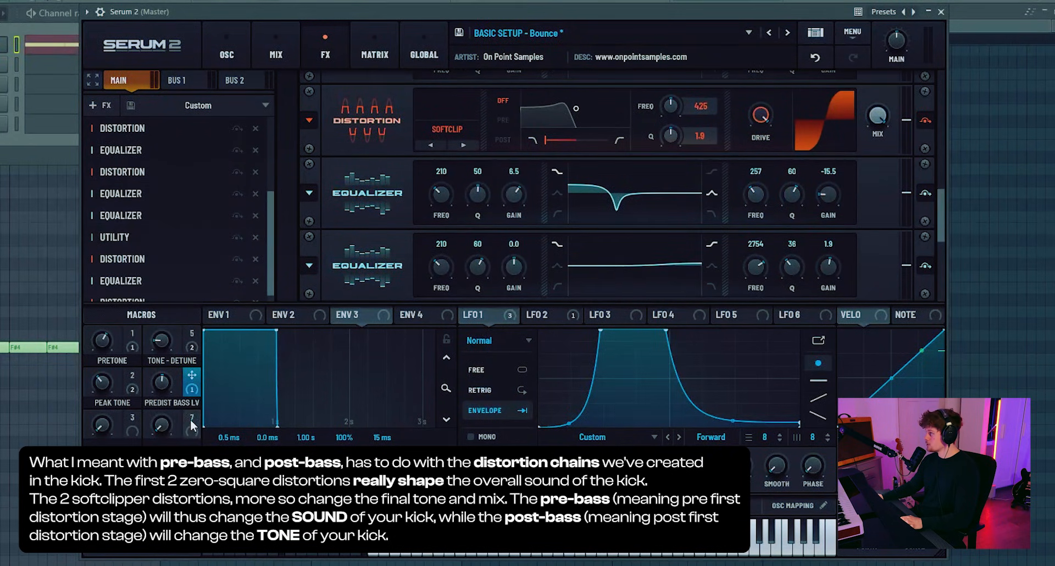
{"action": "mouse_move", "coordinate": [514, 193]}
{"action": "left_mouse_down"}
{"action": "mouse_move", "coordinate": [520, 178]}
{"action": "mouse_move", "coordinate": [517, 206]}
{"action": "left_mouse_up"}
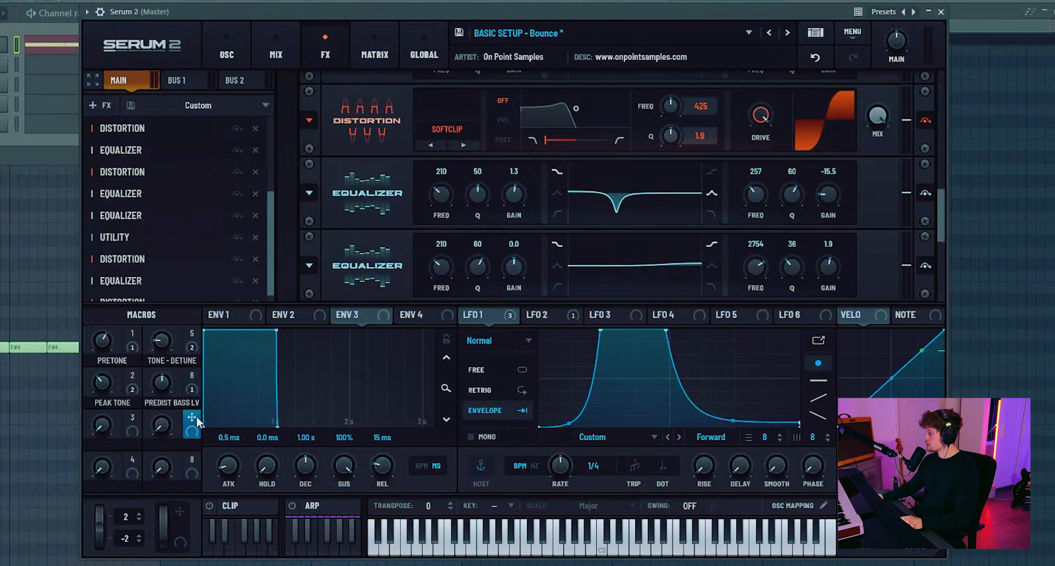
{"action": "left_click_drag", "start_coordinate": [194, 422], "coordinate": [507, 165]}
{"action": "left_click_drag", "start_coordinate": [505, 157], "coordinate": [506, 174]}
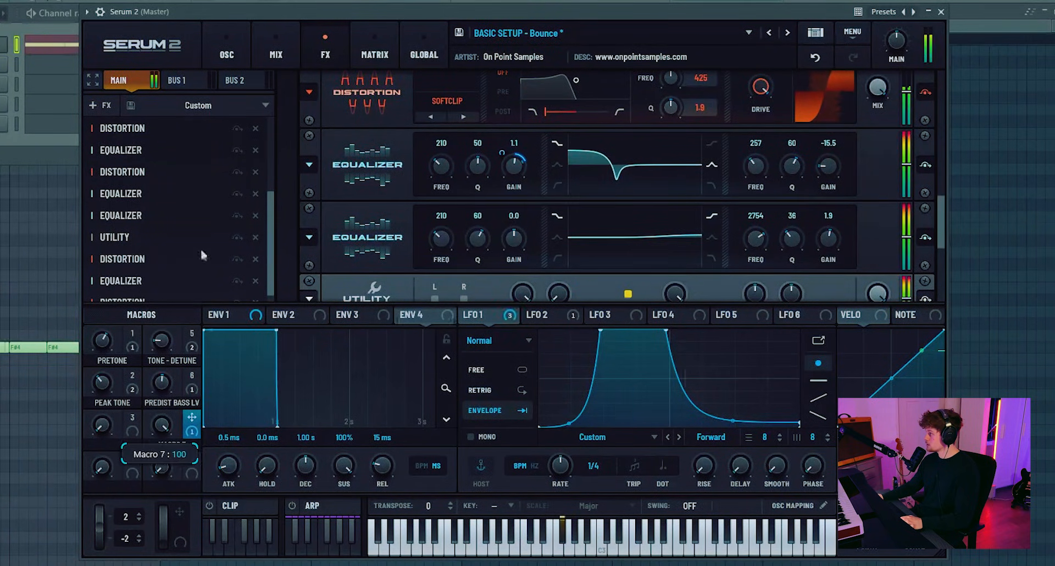
- Name Macro 7 Postdist Bass Lvl
{"action": "double_click", "coordinate": [159, 443]}
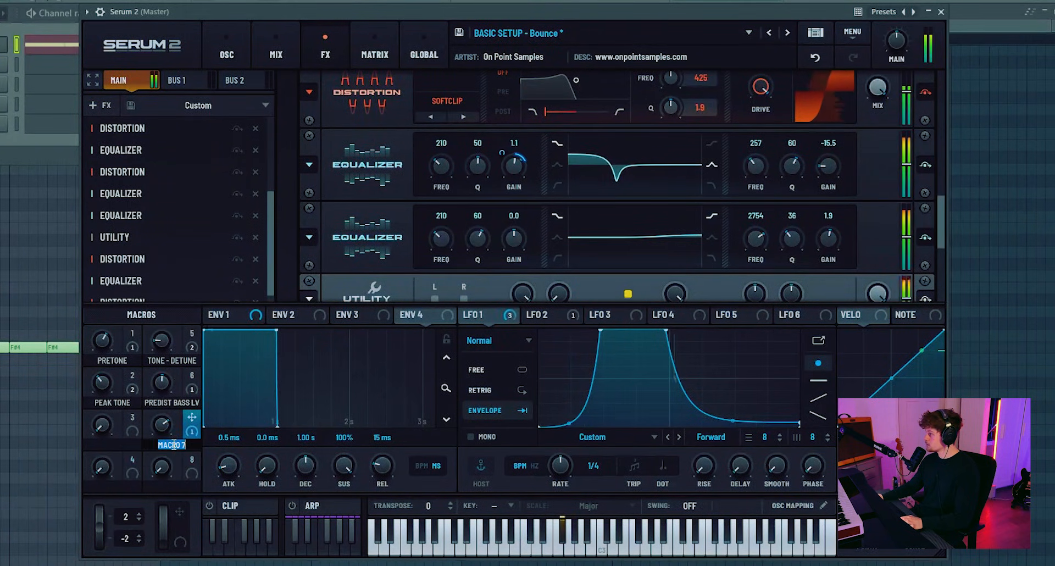
{"action": "type", "text": "positbass"}
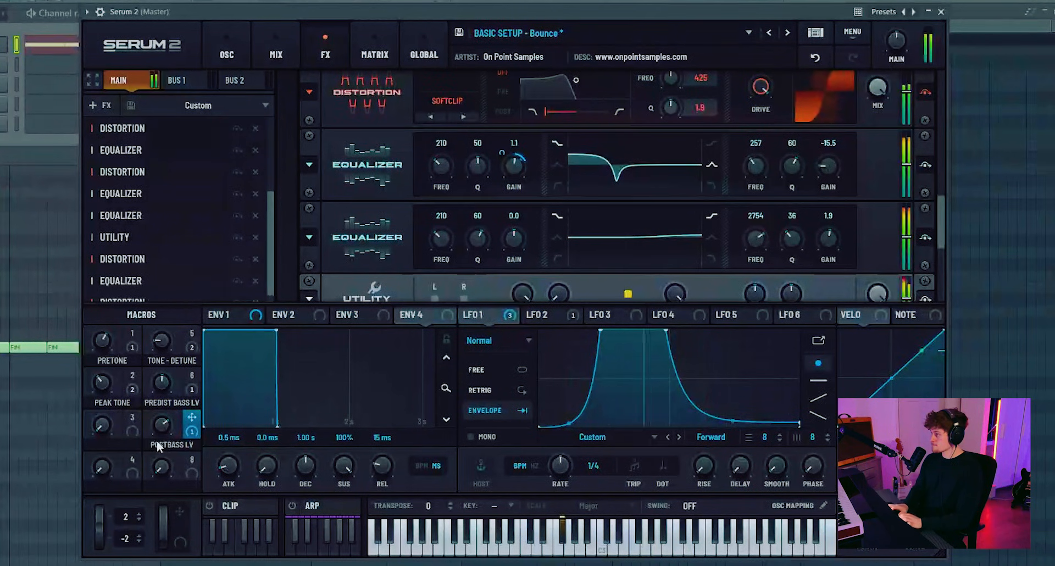
{"action": "double_click", "coordinate": [157, 441]}
- Assign Macro 3 to oscillator B's detune and adjust the pre-distortion bass level macro while auditioning the kick
{"action": "left_click_drag", "start_coordinate": [132, 419], "coordinate": [428, 227]}
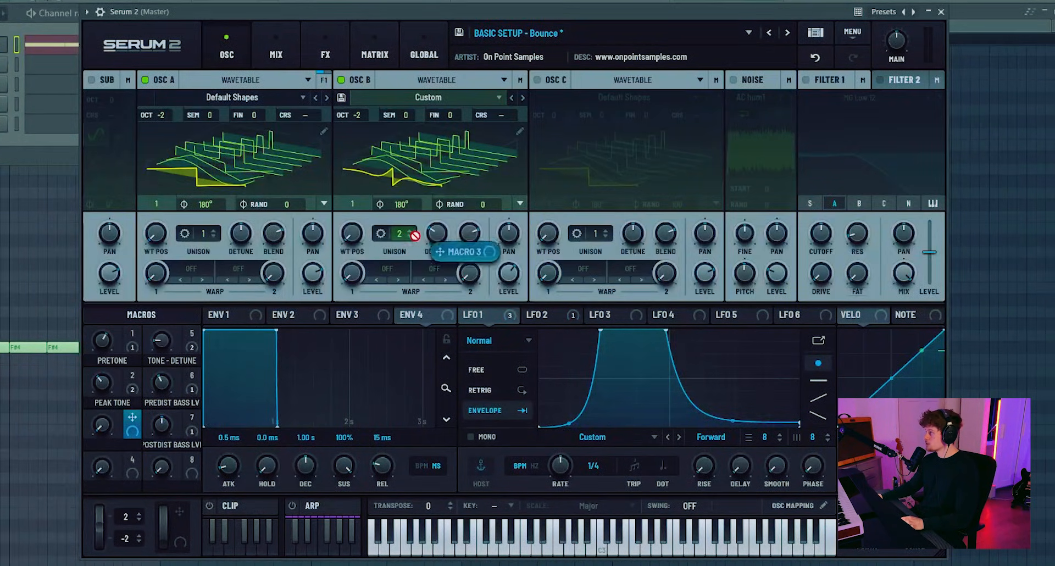
{"action": "key", "text": "space"}
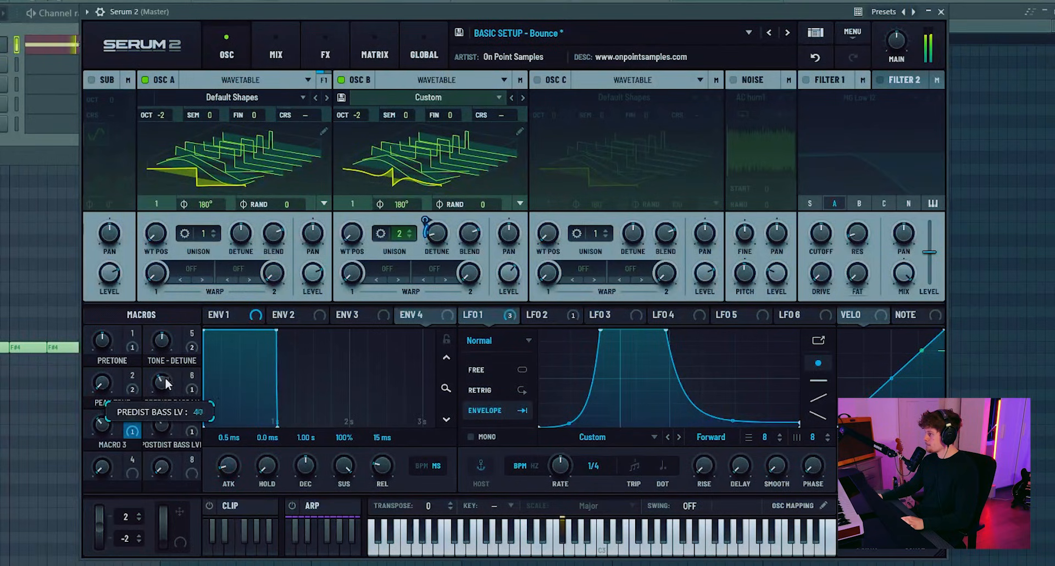
{"action": "left_click_drag", "start_coordinate": [165, 388], "coordinate": [164, 402]}
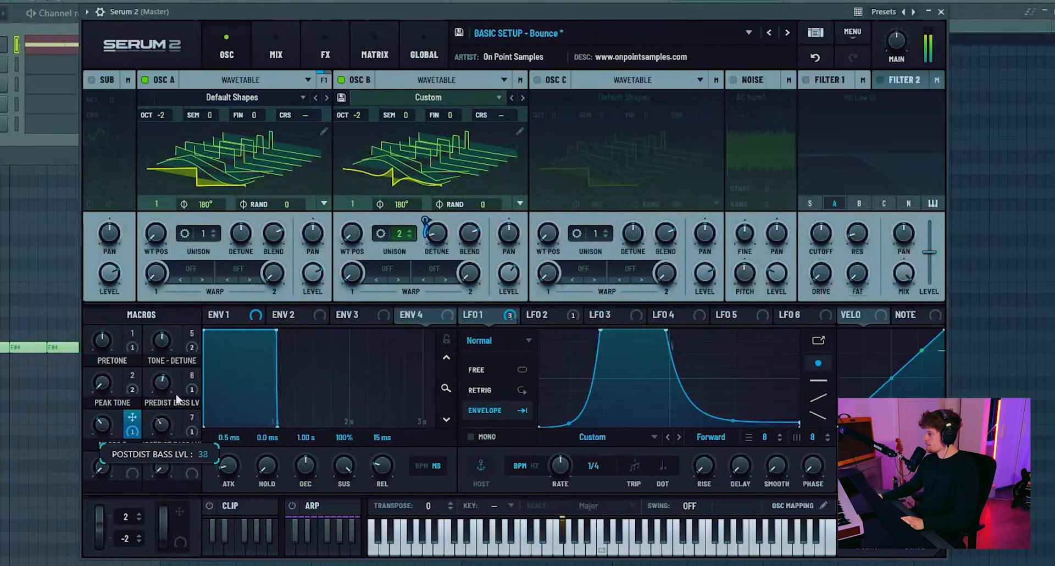